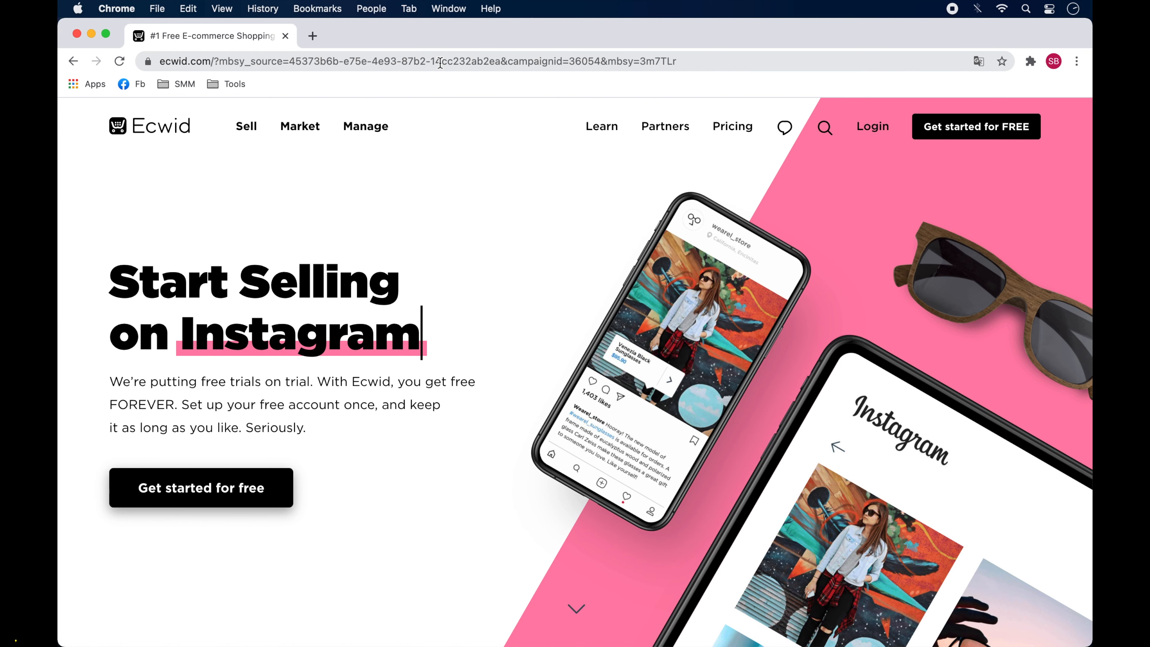
- Switch the Ecwid website to its France version using the global country list
scroll(434, 334, down, 15)
scroll(434, 334, down, 15)
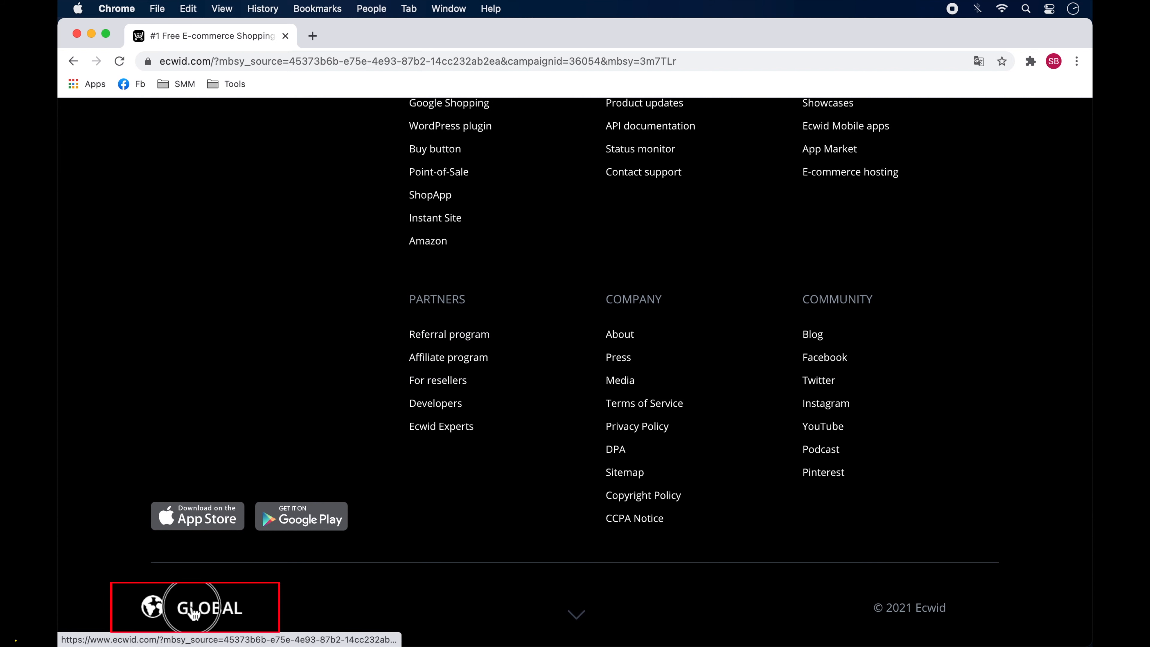
click(195, 606)
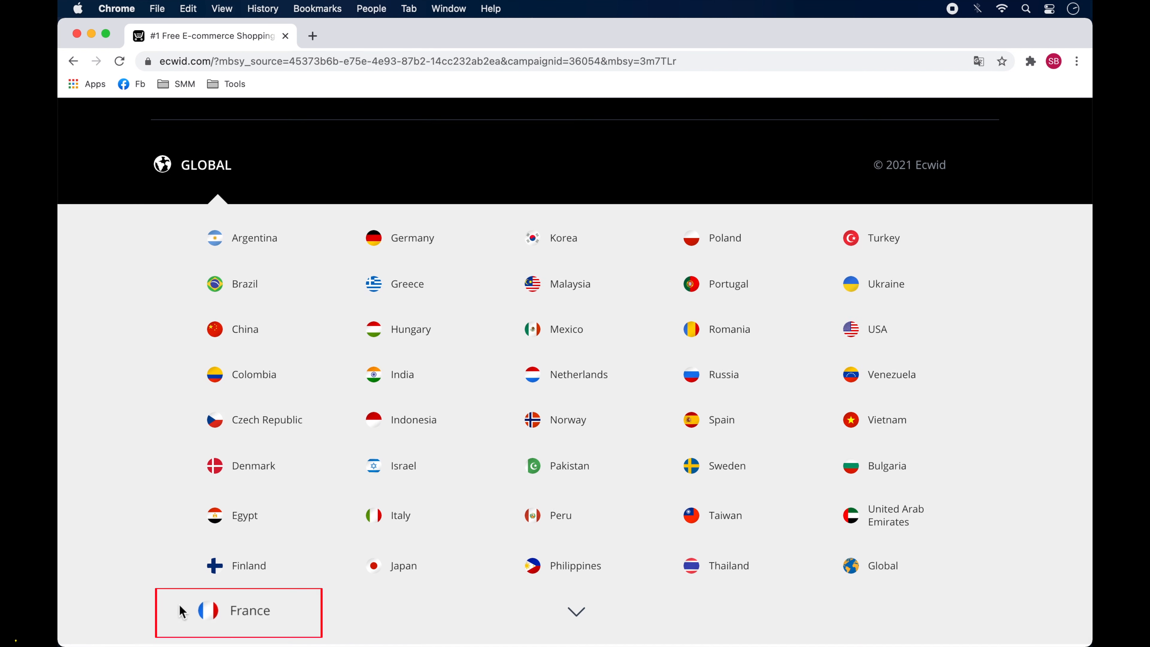
click(247, 615)
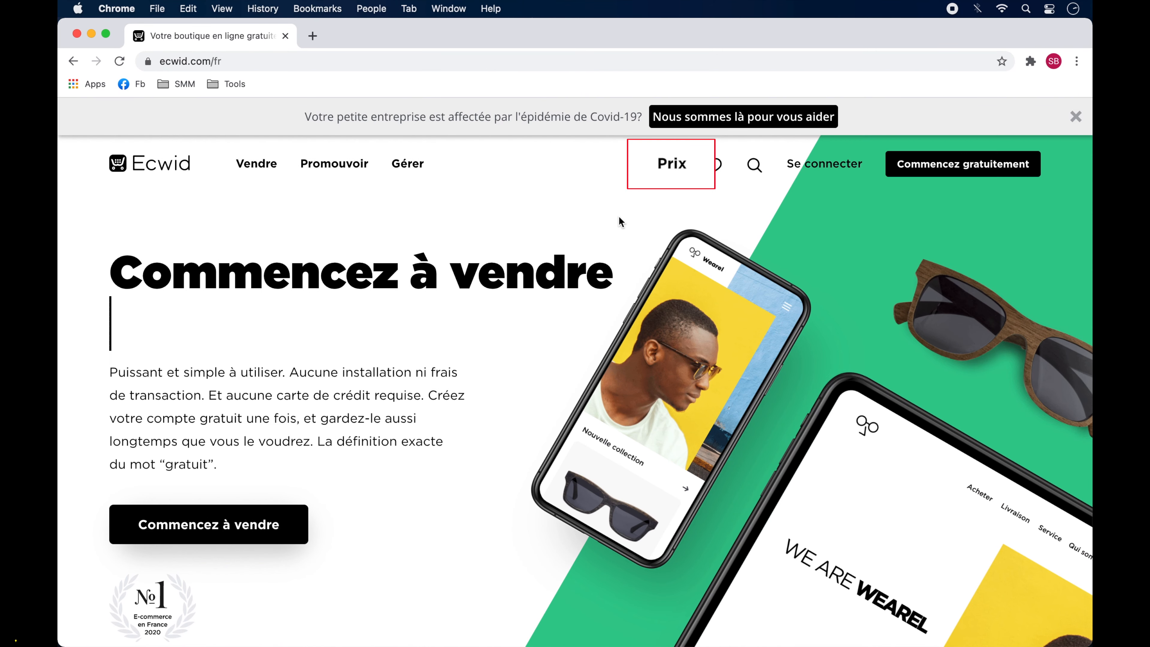
- Examine the Prix page in a separate tab, comparing the plans' prices and features, and close that tab
right_click(668, 162)
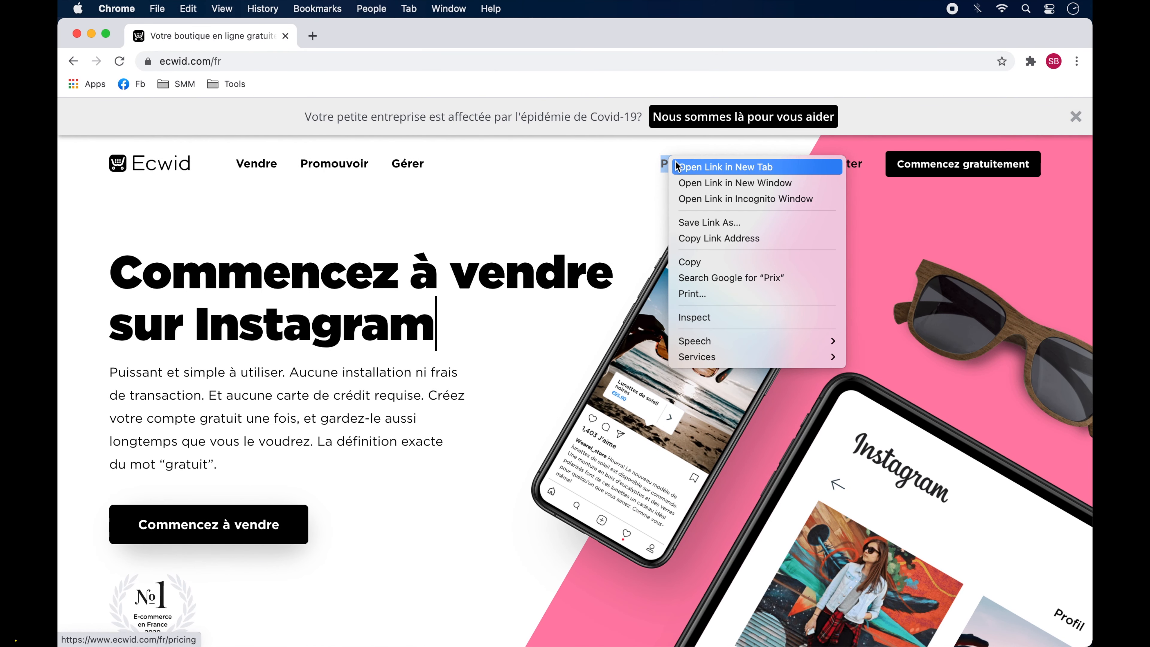
click(725, 167)
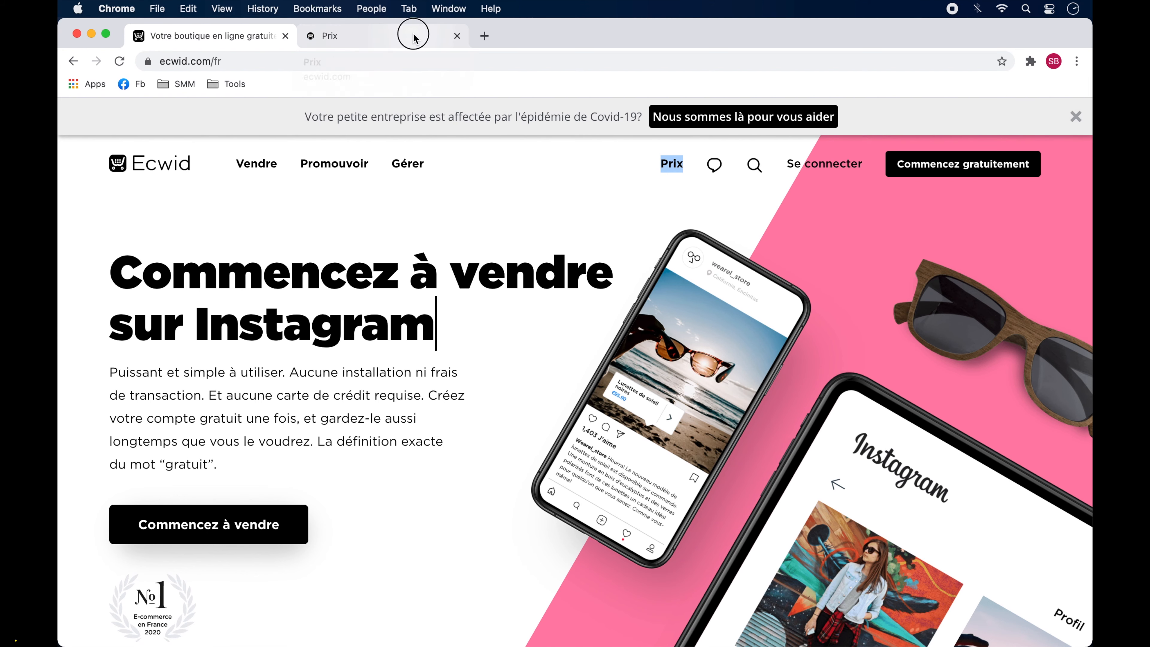
click(413, 35)
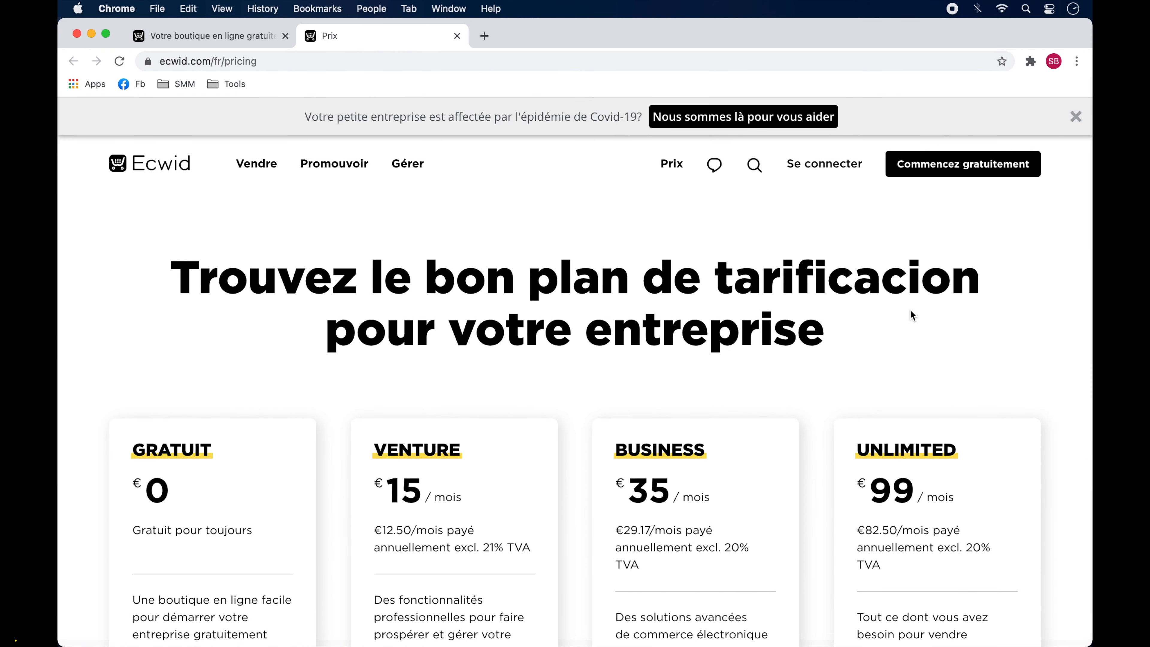
scroll(999, 367, down, 5)
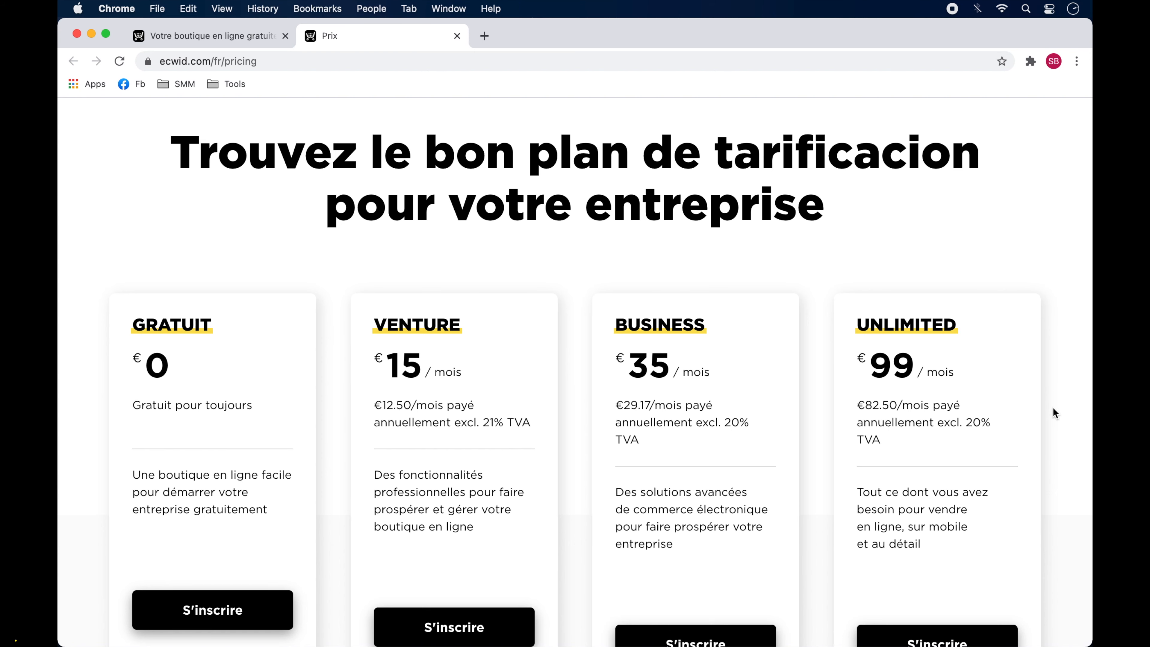
scroll(1053, 409, down, 15)
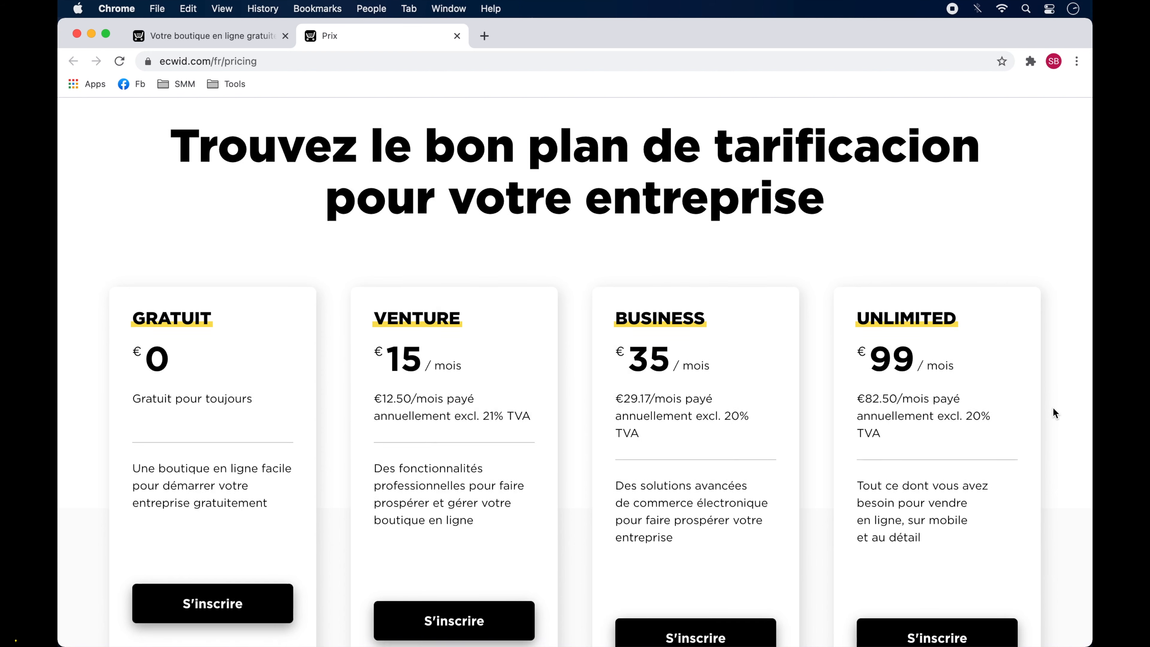
scroll(1054, 413, down, 8)
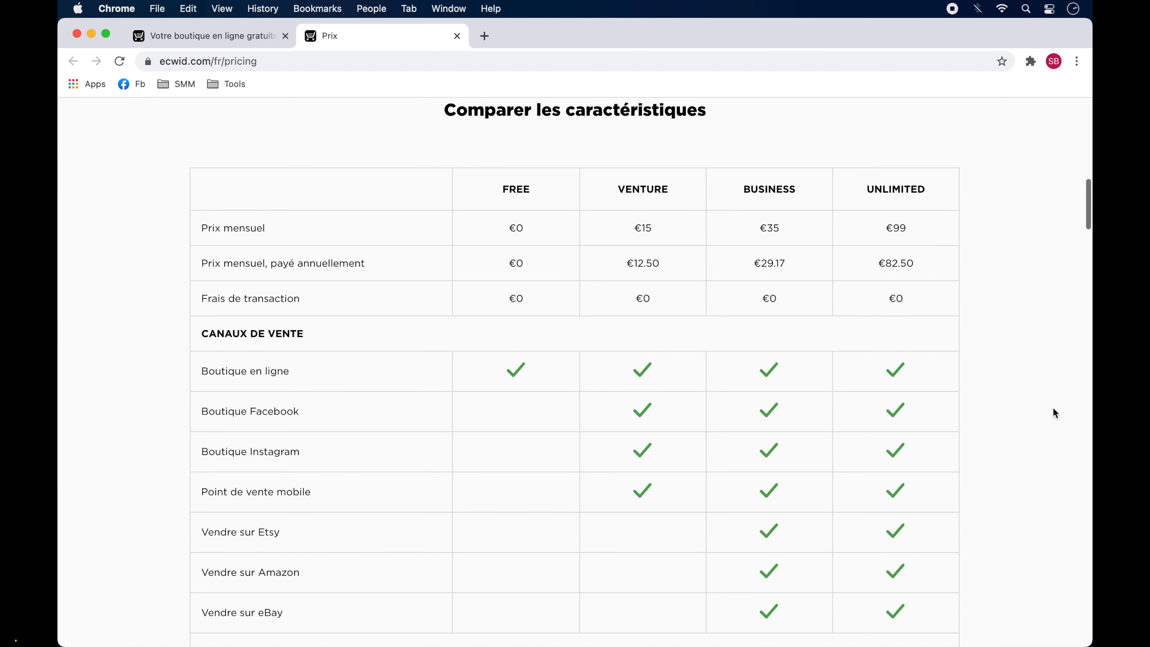
scroll(1053, 409, down, 10)
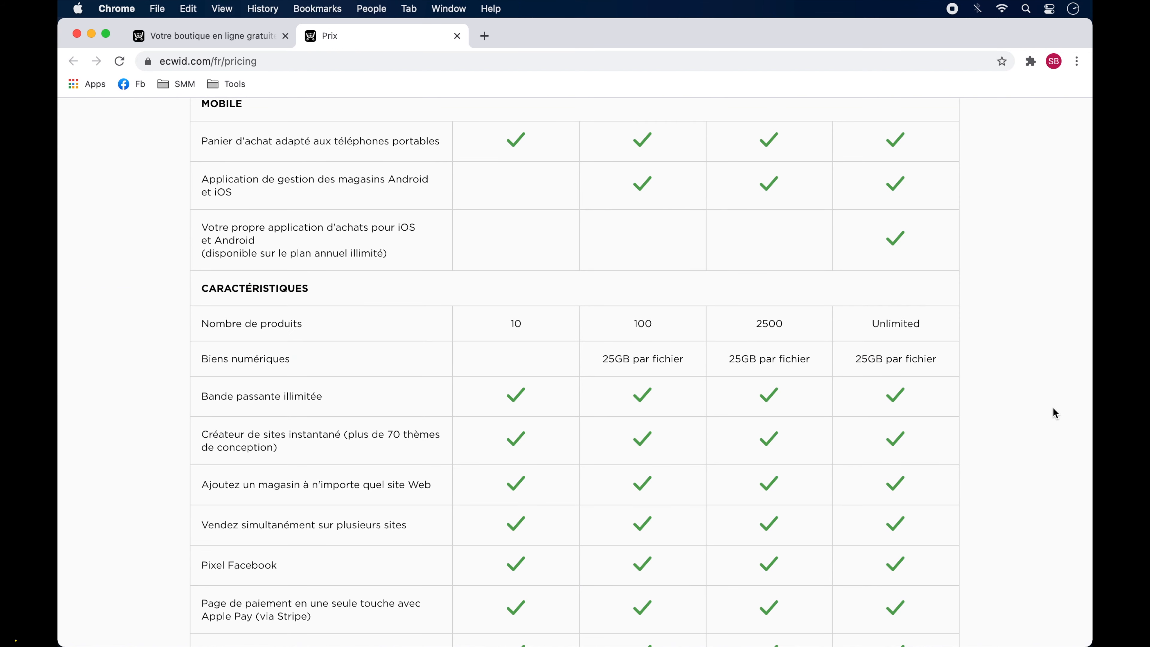
scroll(1053, 409, up, 20)
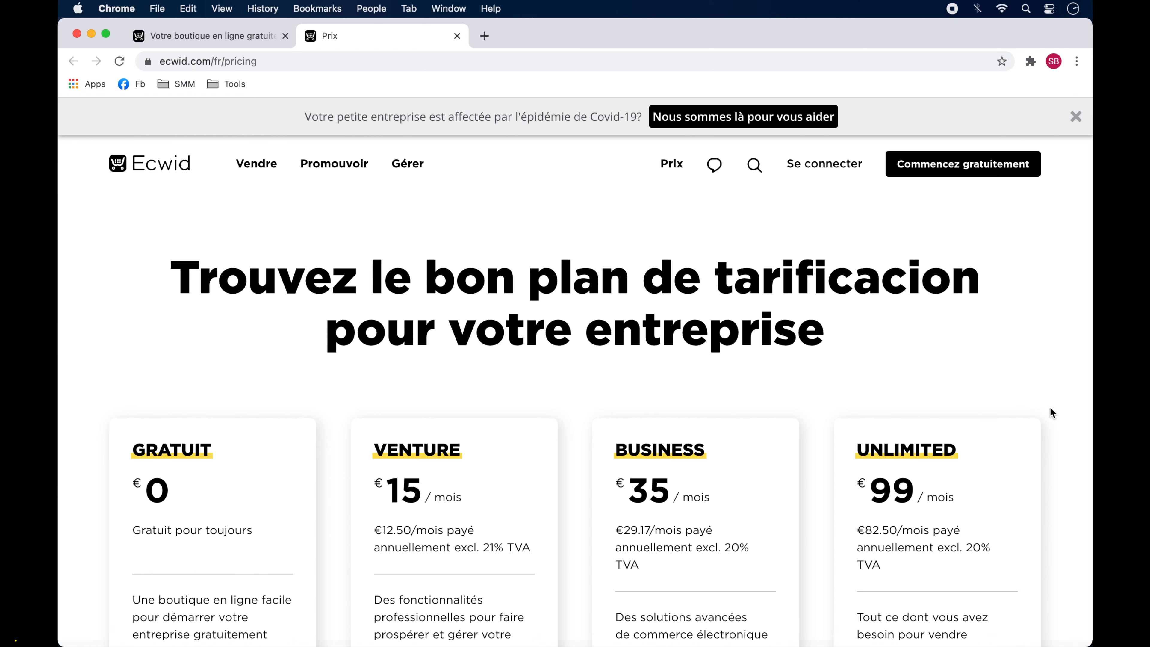
click(457, 37)
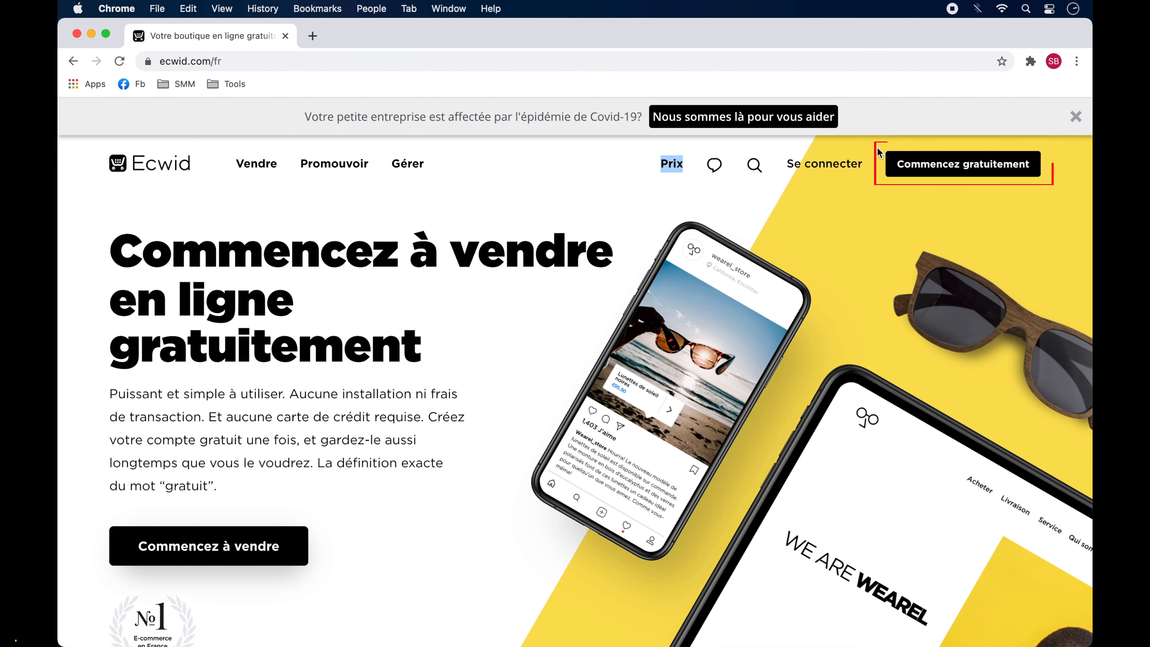
- Sign up for a free account and name the store "Boutique TSWP" in the first registration stage
click(911, 166)
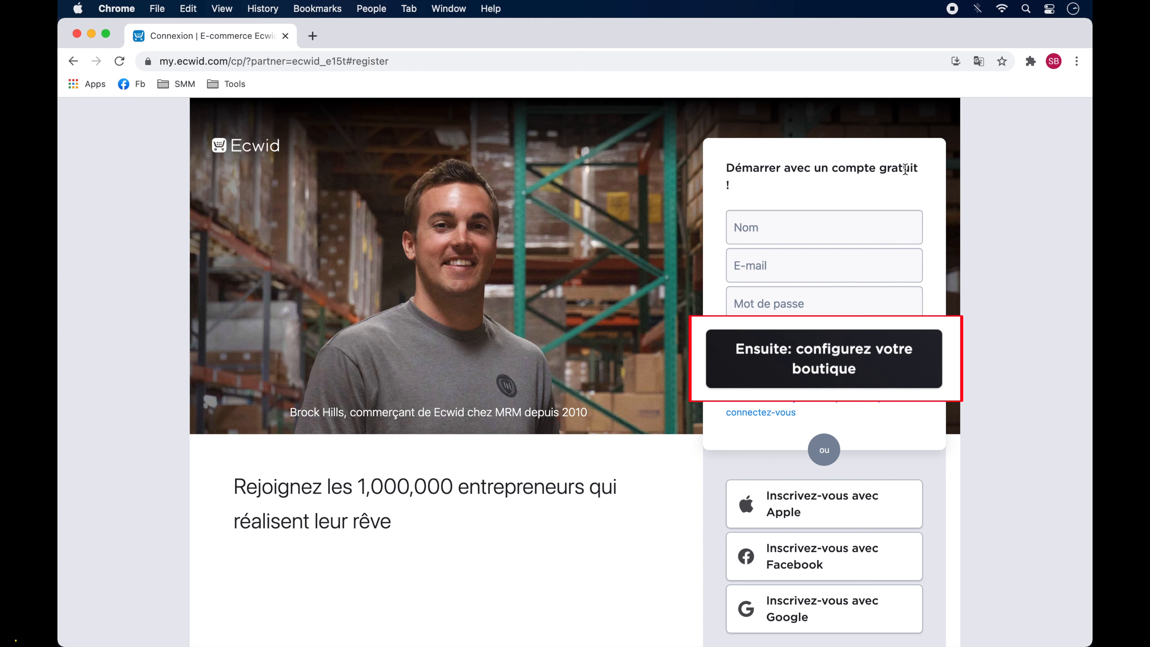
click(807, 376)
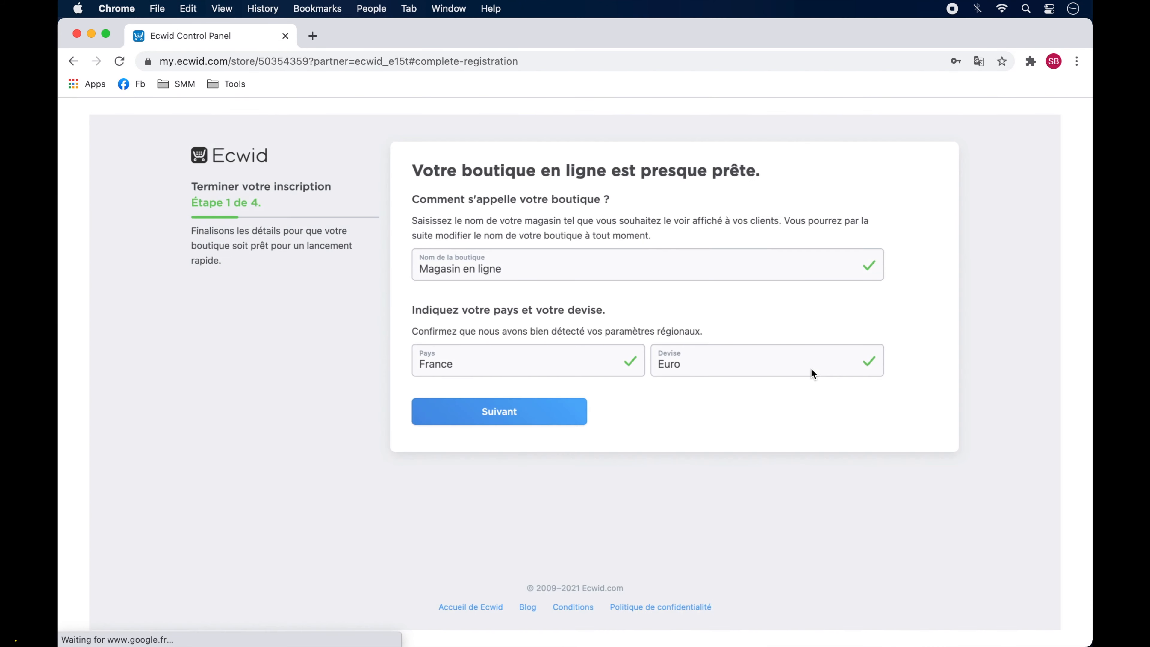
triple_click(489, 262)
text(Boutique TSWP)
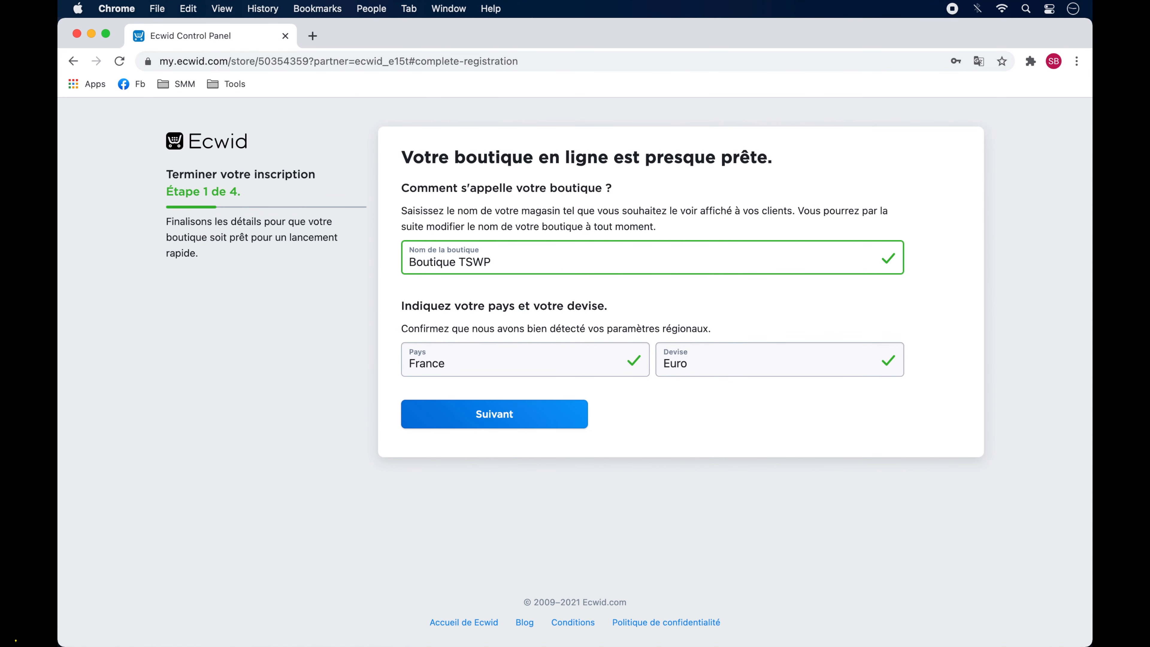
click(490, 414)
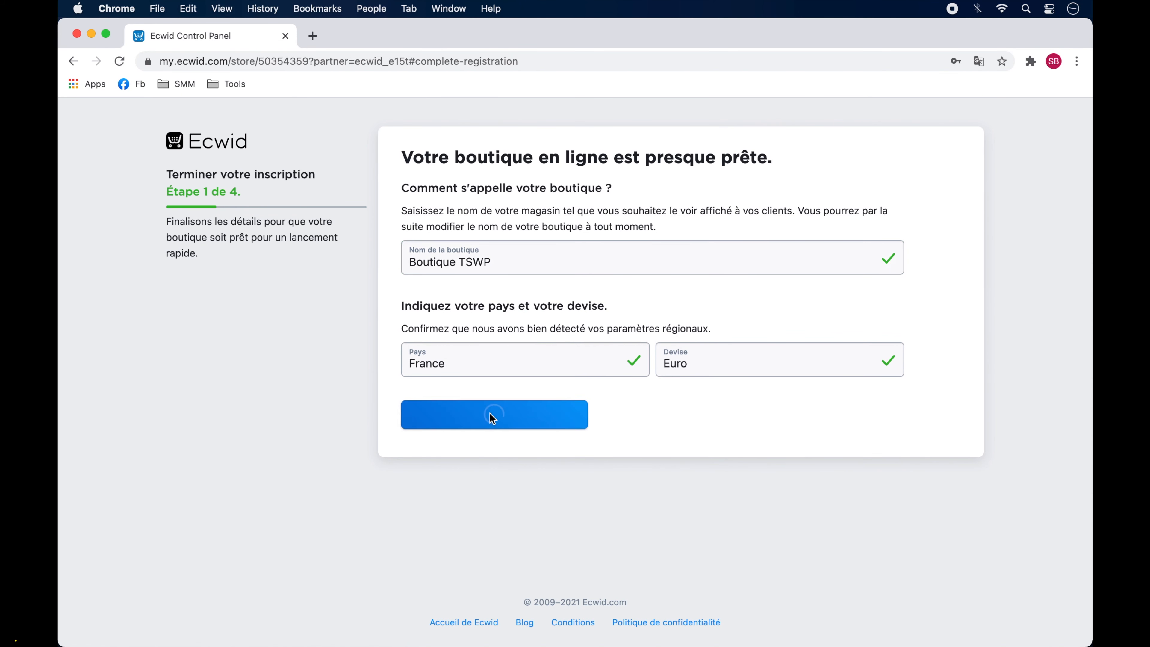
- Fill in the city and postal code of the business address and submit them
text(Bordeaux)
key(Tab)
text(33)
click(493, 366)
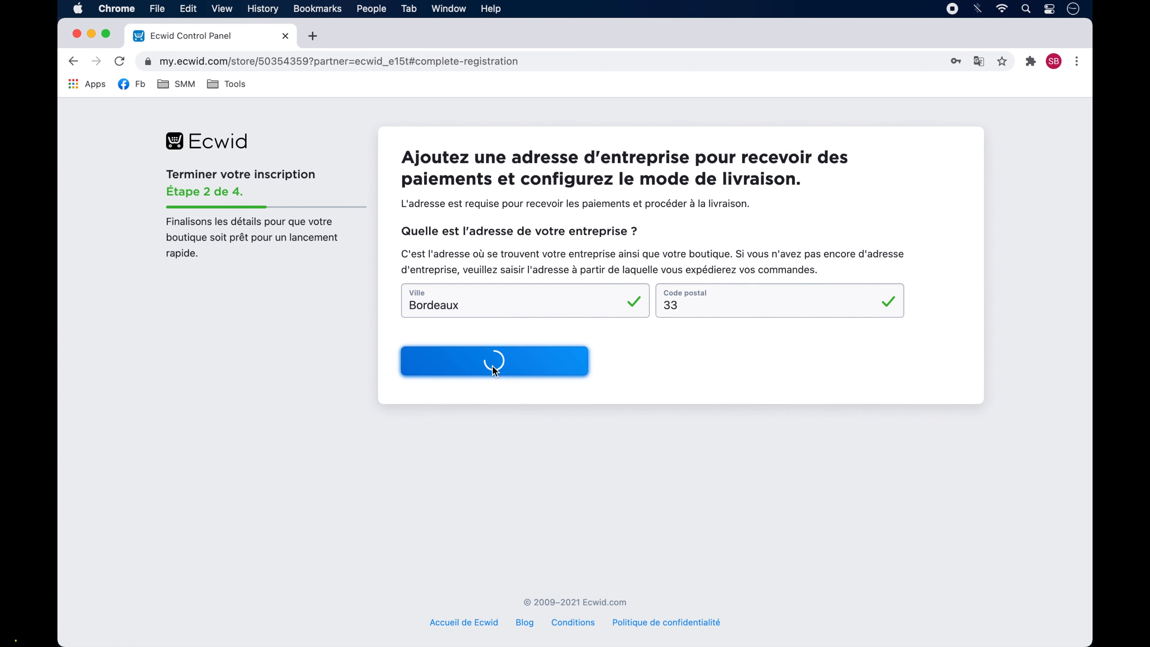
- Complete the seller profile with "Je débute", "Vêtements / Chaussures / Accessoires" and "Non" for creating the store for a third party
click(878, 243)
click(876, 259)
click(881, 322)
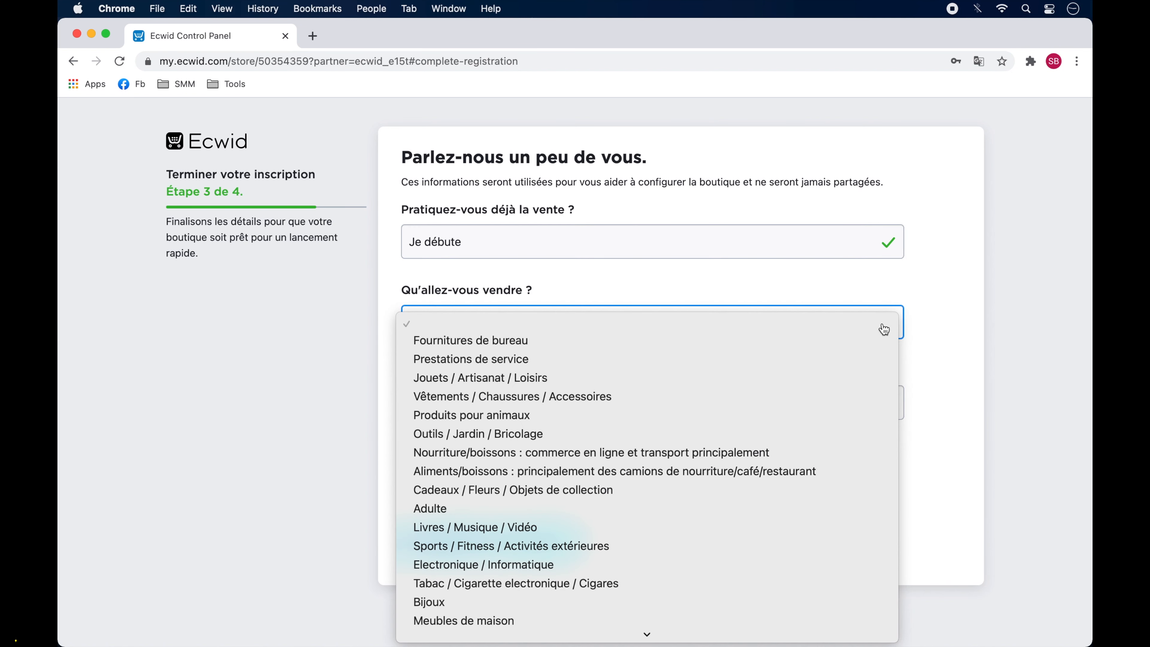
click(827, 303)
click(868, 404)
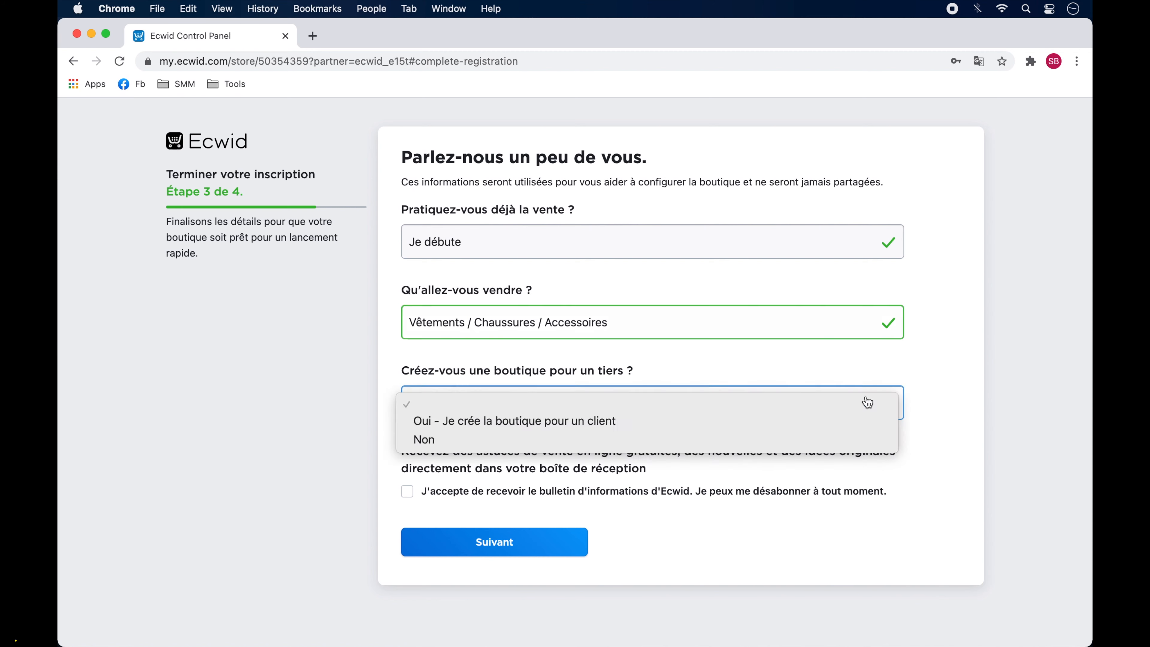
click(820, 439)
click(492, 541)
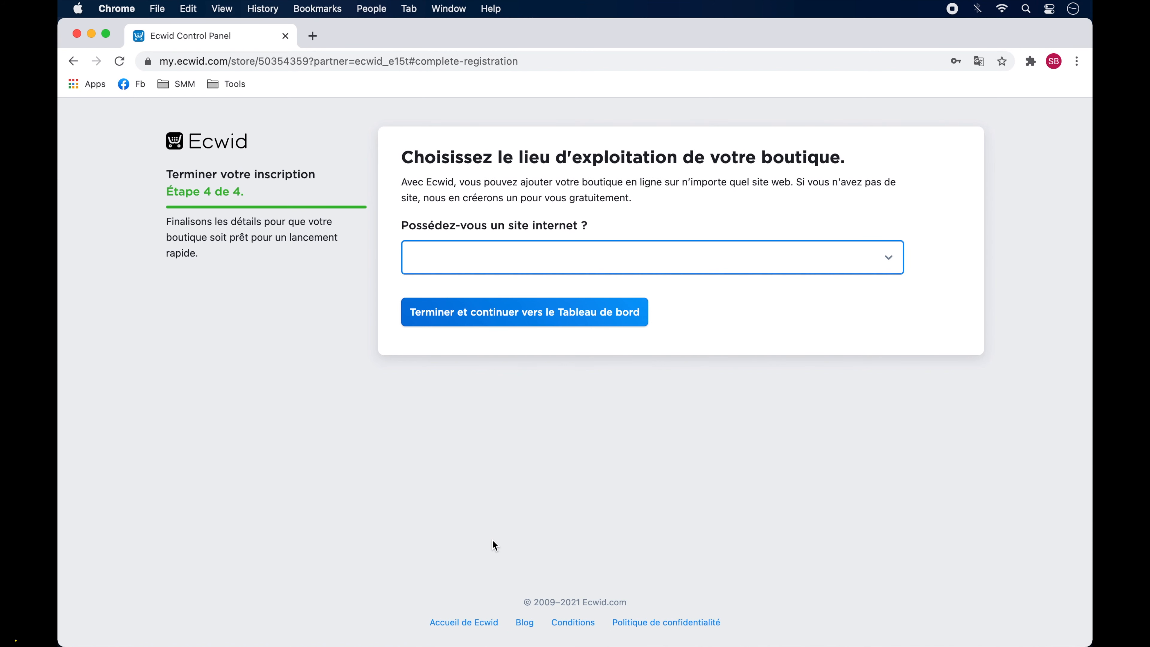
- Answer "Non" to owning a website, set the free site address to "boutiquetswp" and finish the registration
click(891, 262)
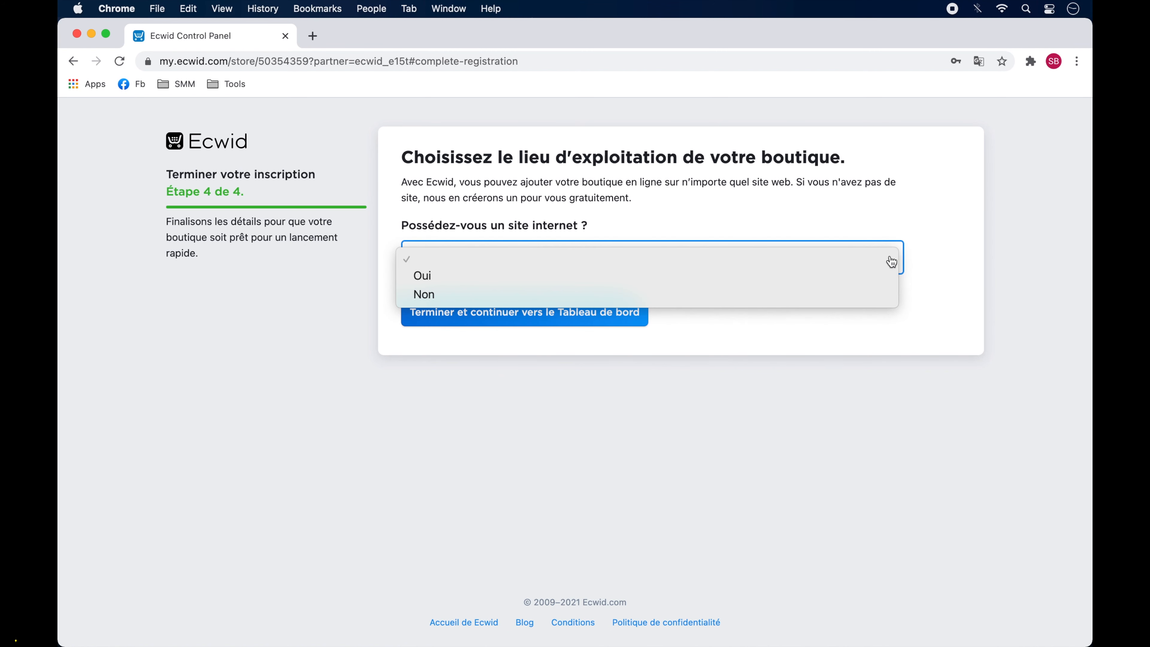
click(849, 295)
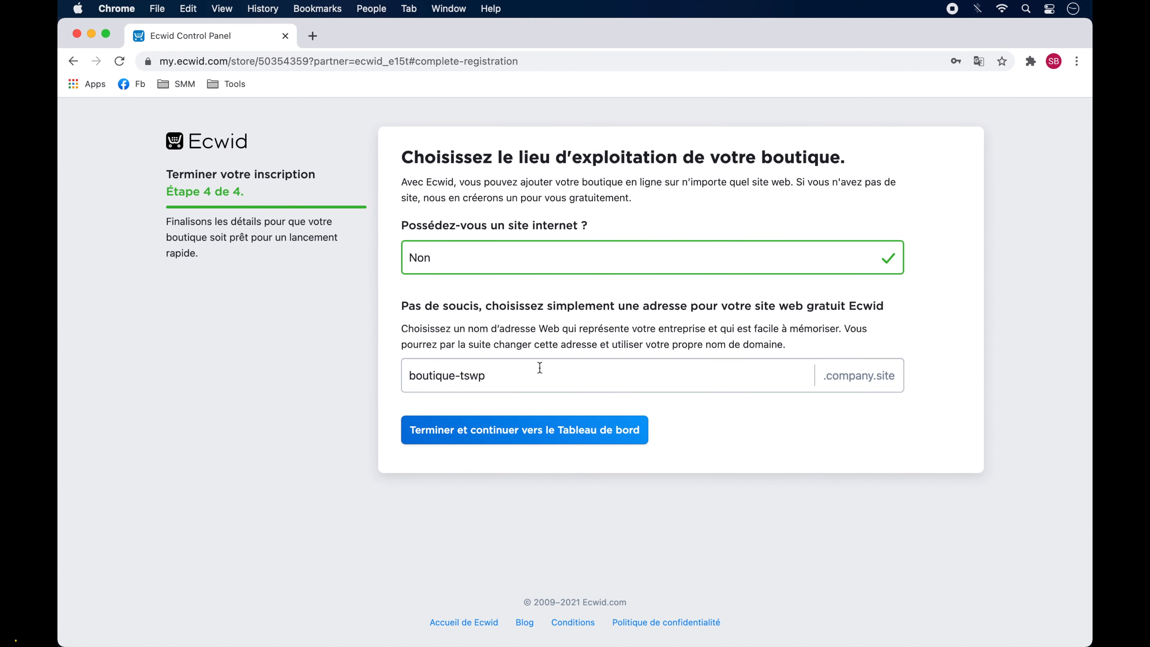
click(467, 375)
key(BackSpace)
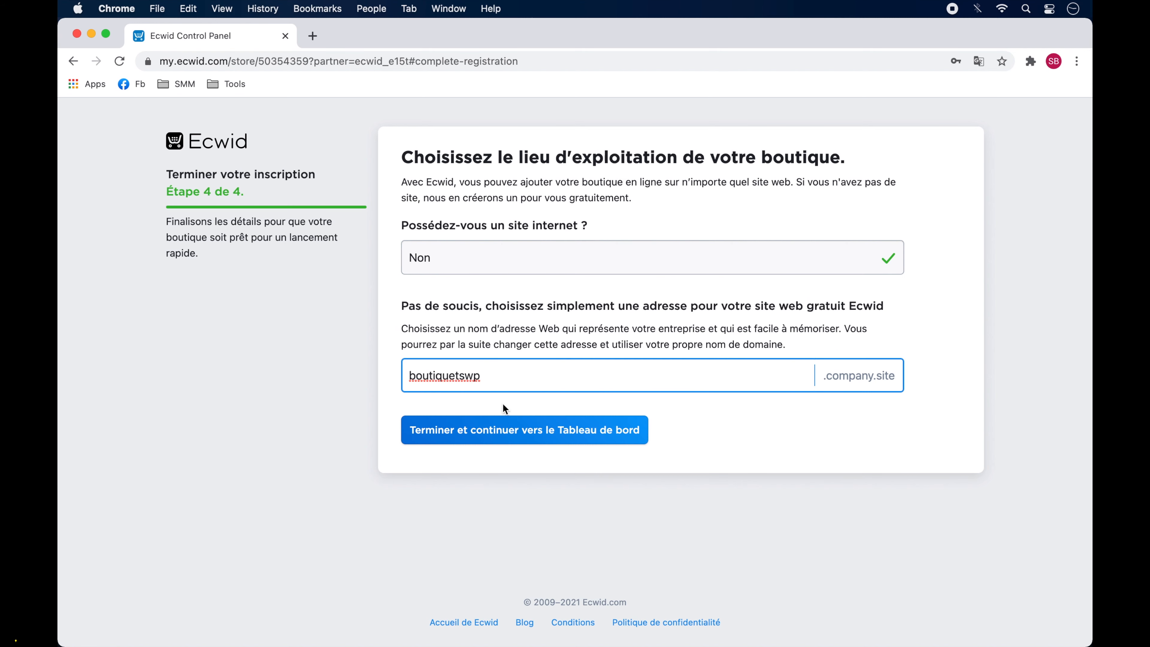
click(506, 433)
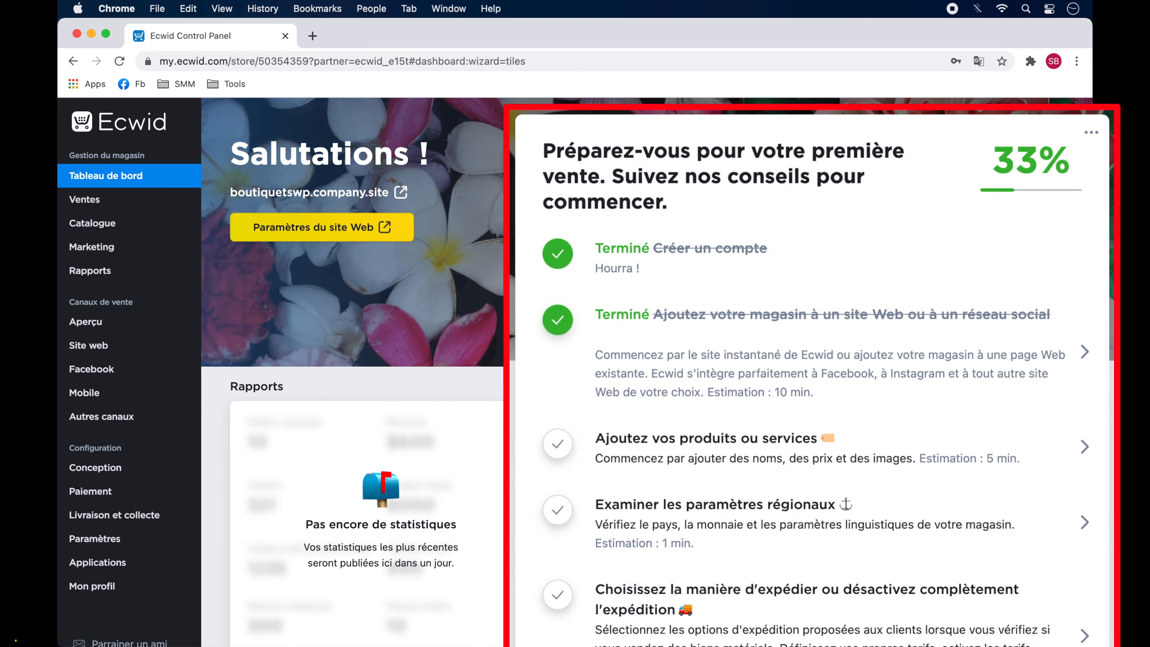
- Look over the dashboard's to-do list, open the website settings editor and close the control panel tab
scroll(551, 475, down, 4)
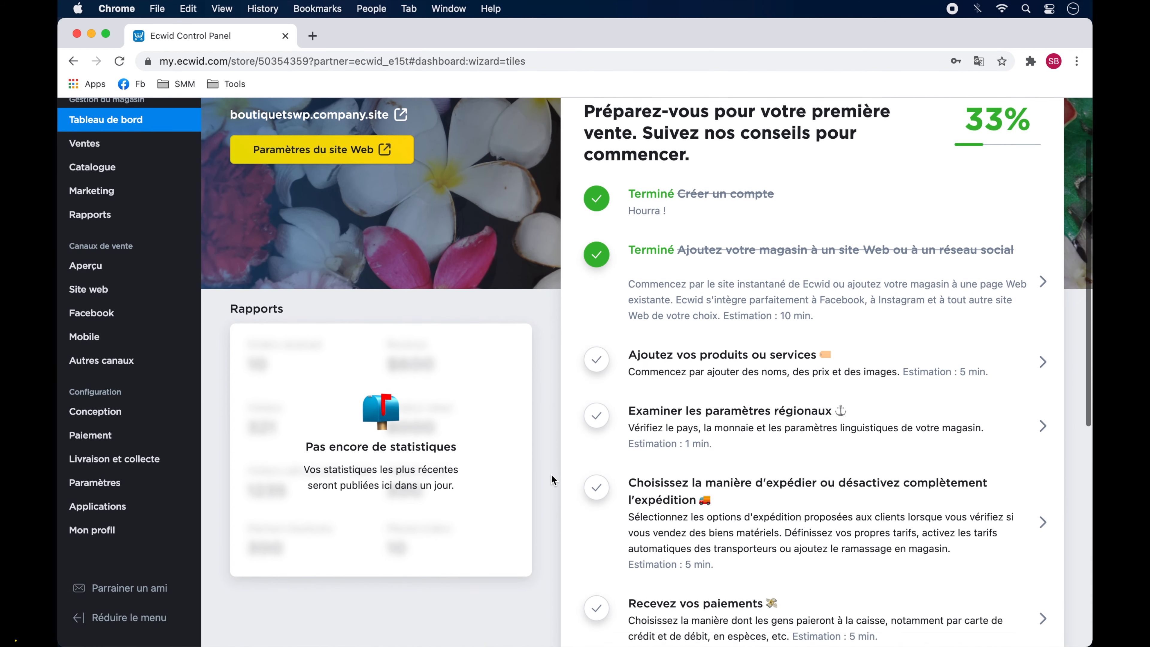
scroll(551, 474, up, 4)
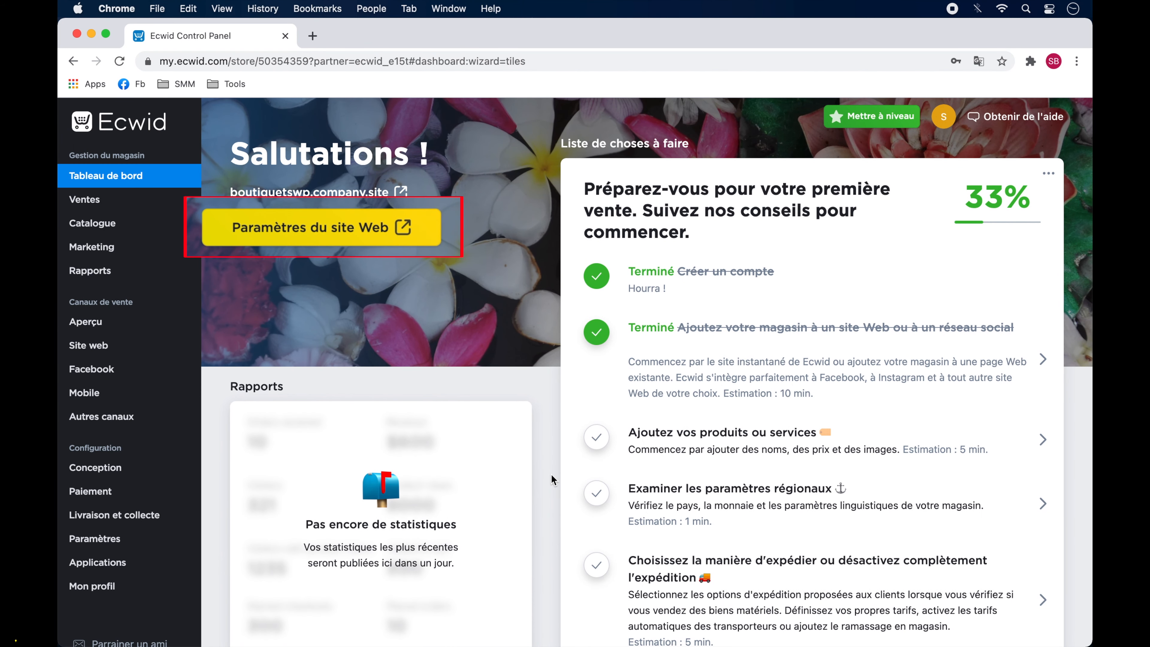
click(385, 228)
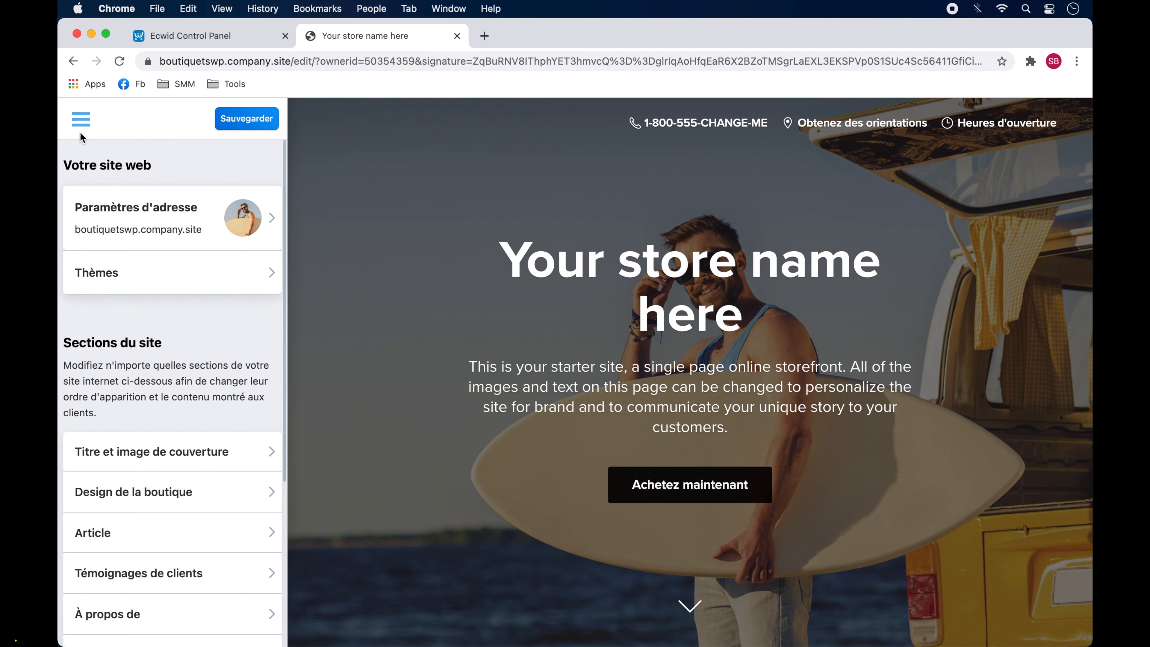
click(80, 122)
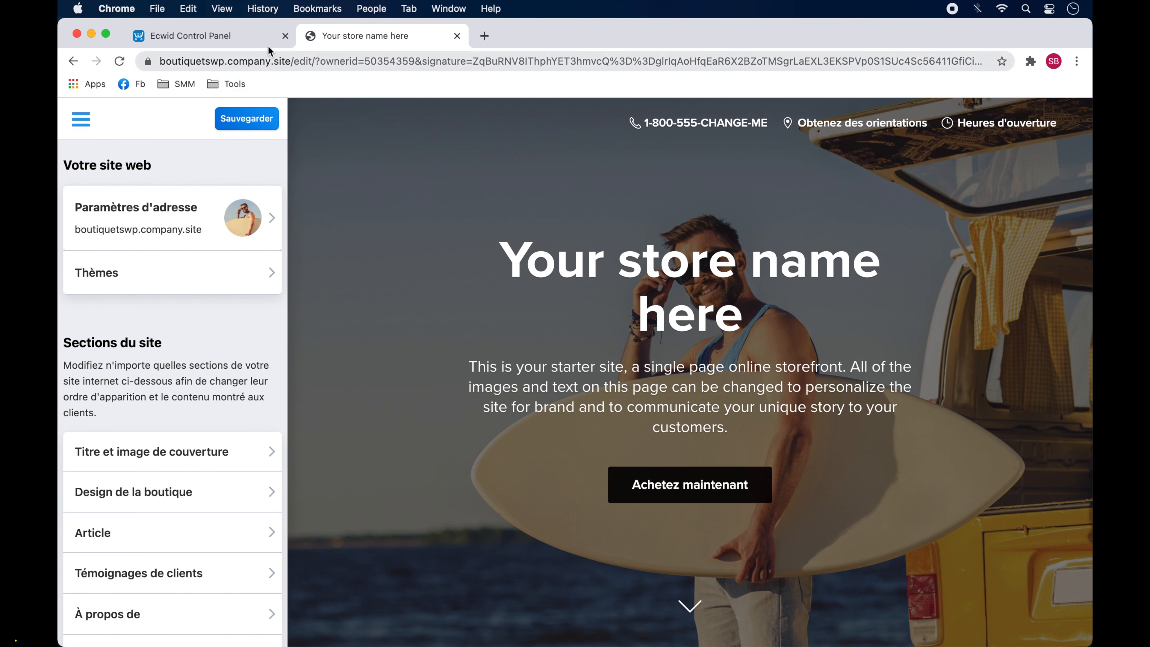
click(285, 37)
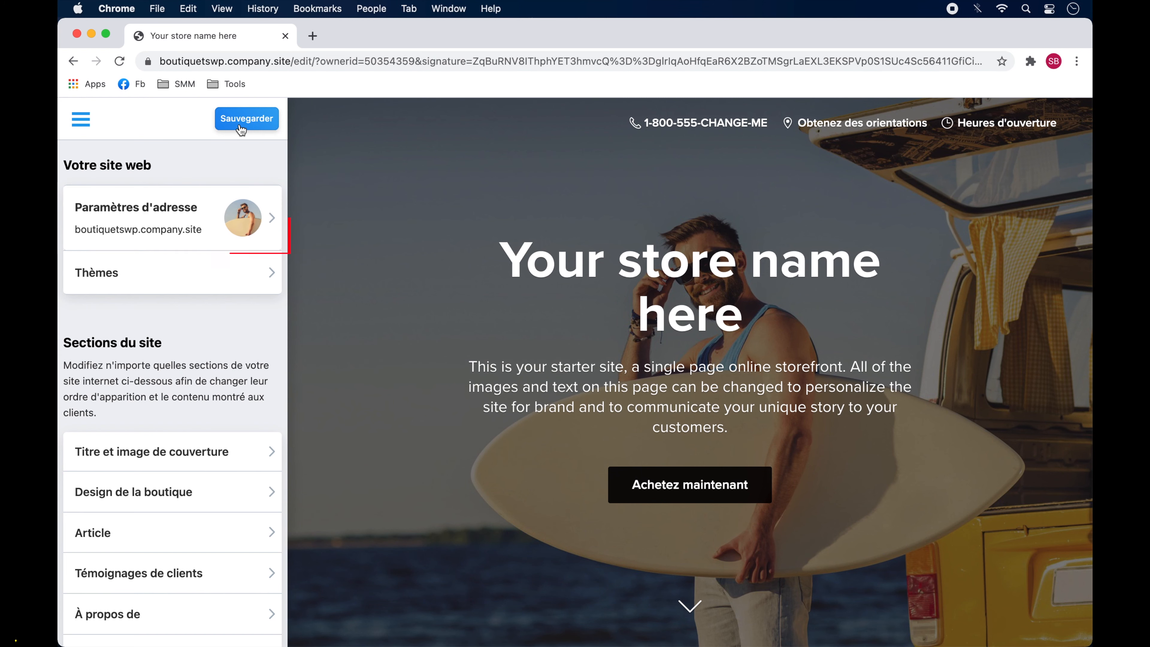
- Review the website's address settings, including the free subdomain, custom domain and store name options
click(199, 224)
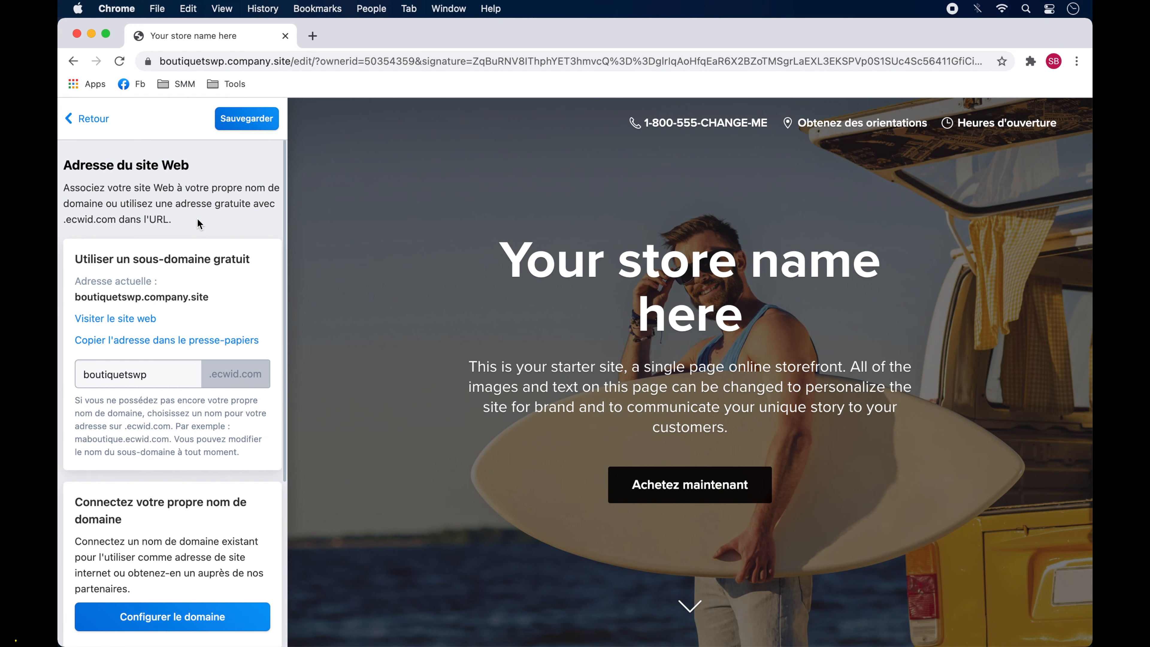
scroll(198, 219, down, 5)
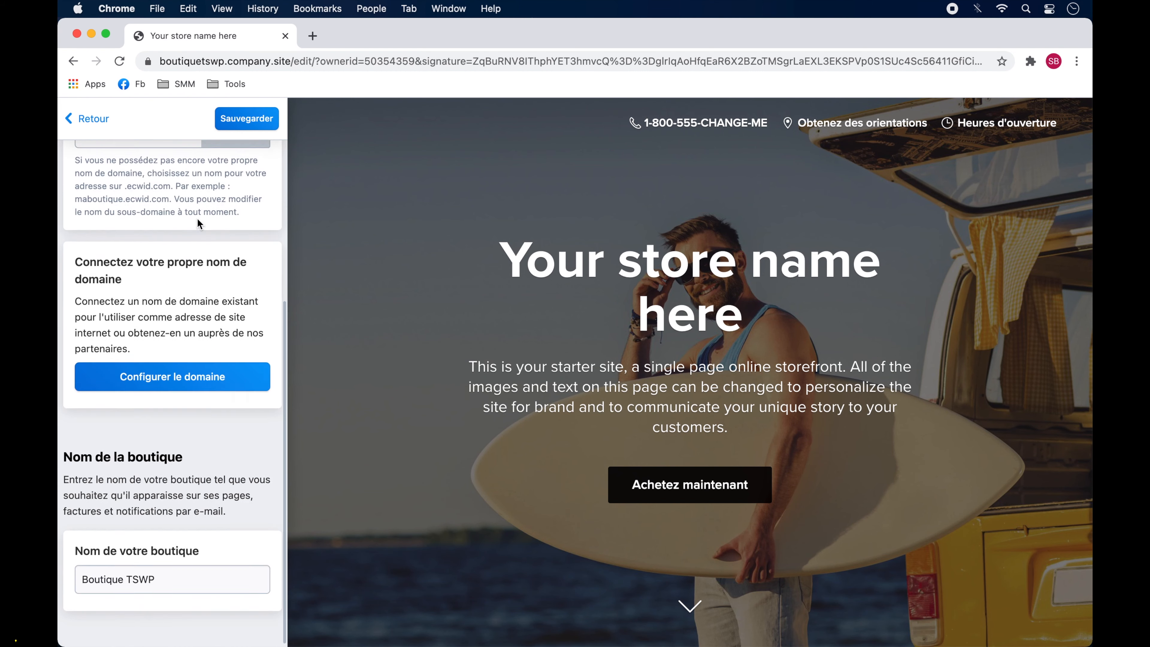
scroll(197, 218, up, 5)
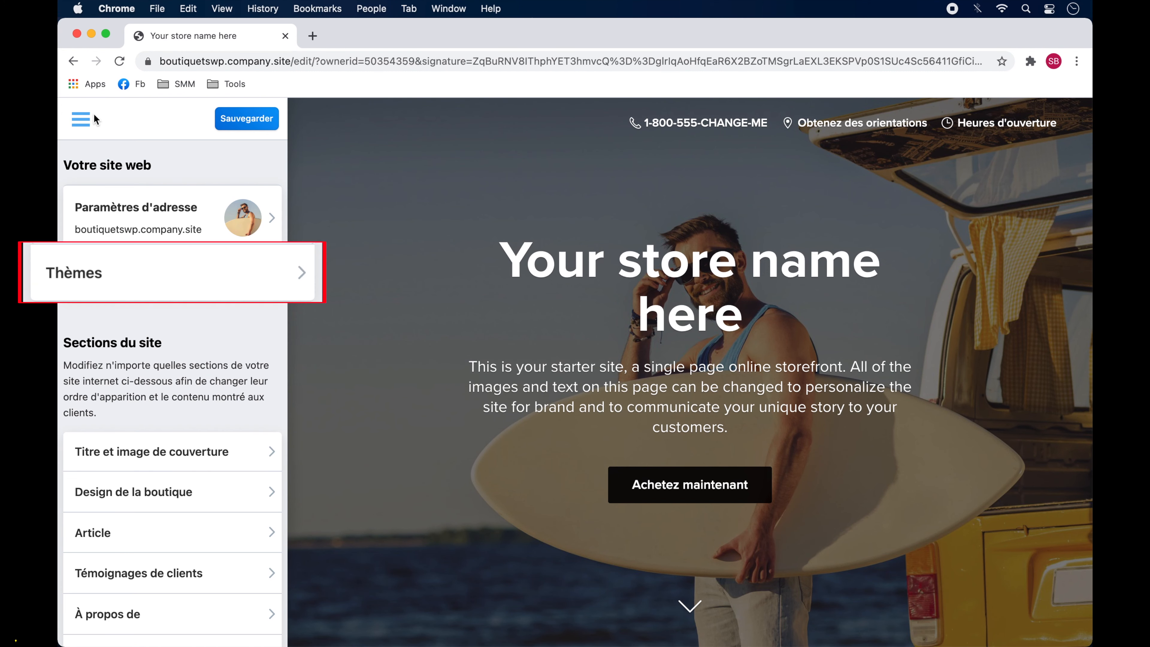
- Apply the Lannie&Crill theme from the "Vêtements, chaussures et accessoires" category to the site
click(267, 273)
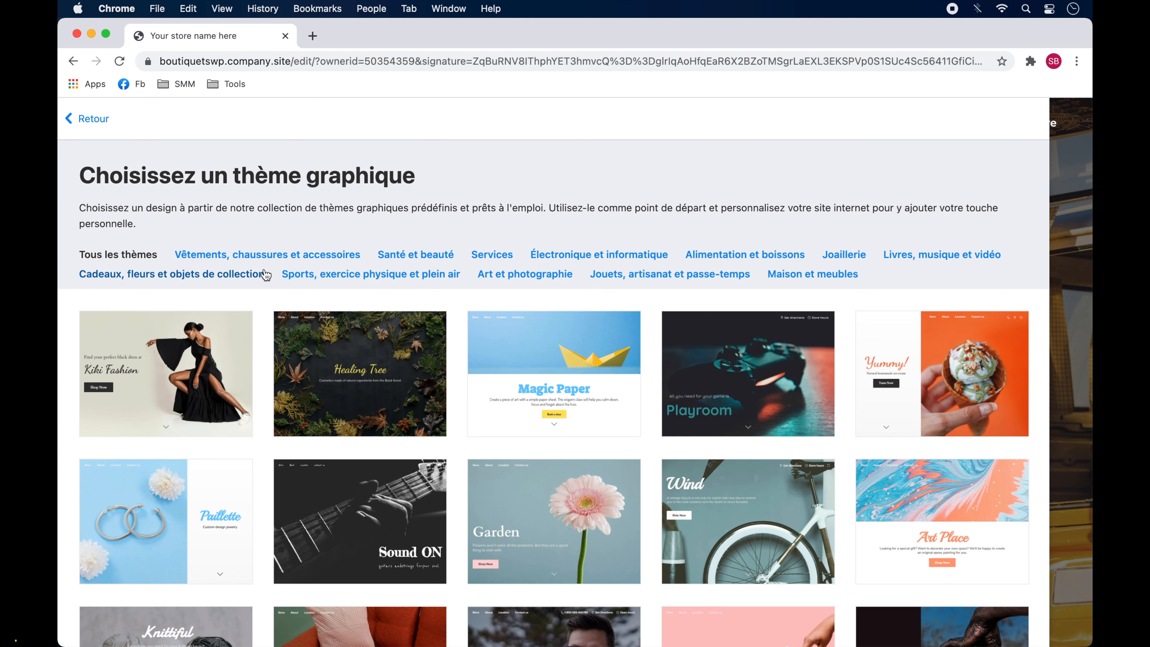
click(281, 255)
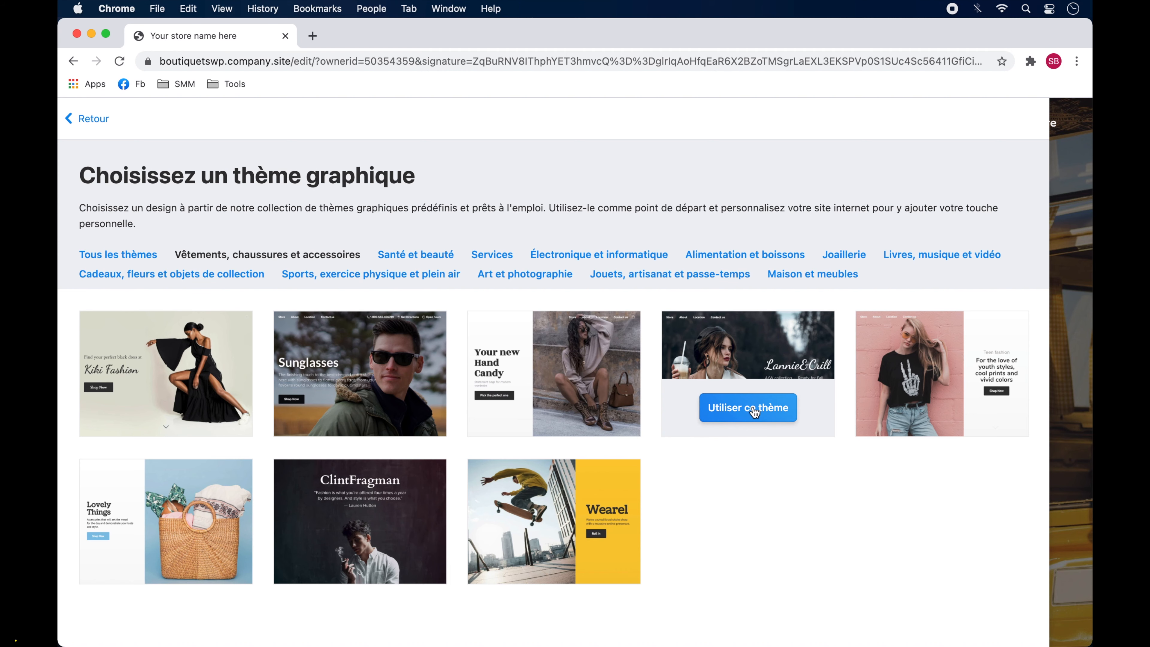
click(754, 411)
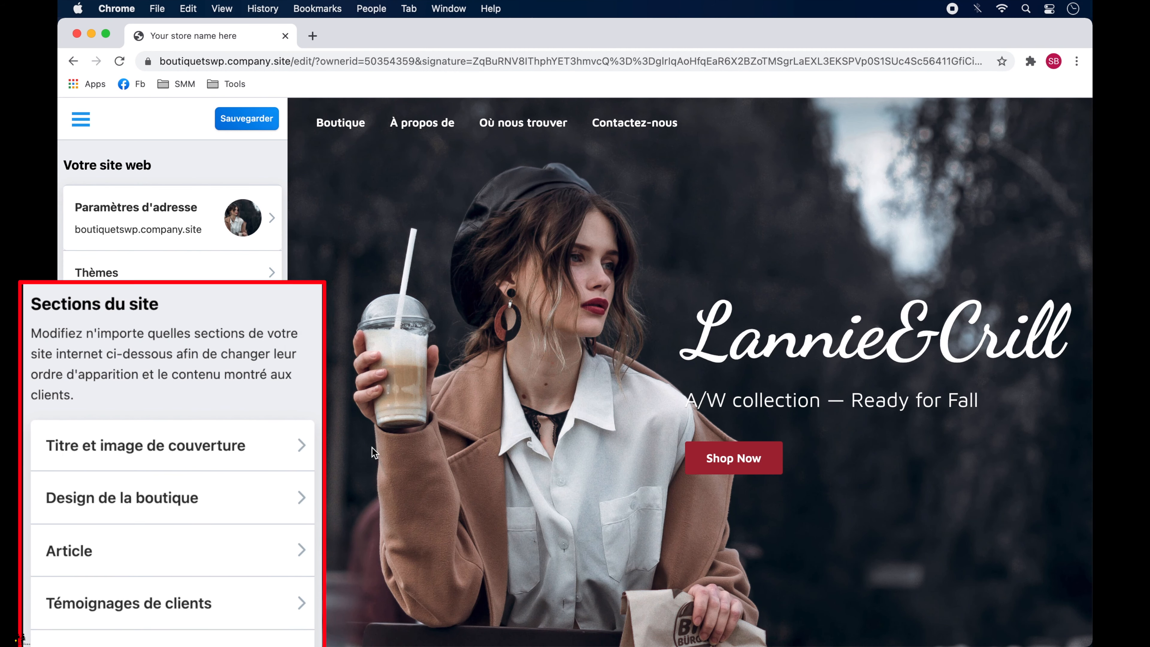
- In the title and cover image section, set the large title to "Boutique TSWP" and the description to "Chapeaux et Foulards"
click(184, 459)
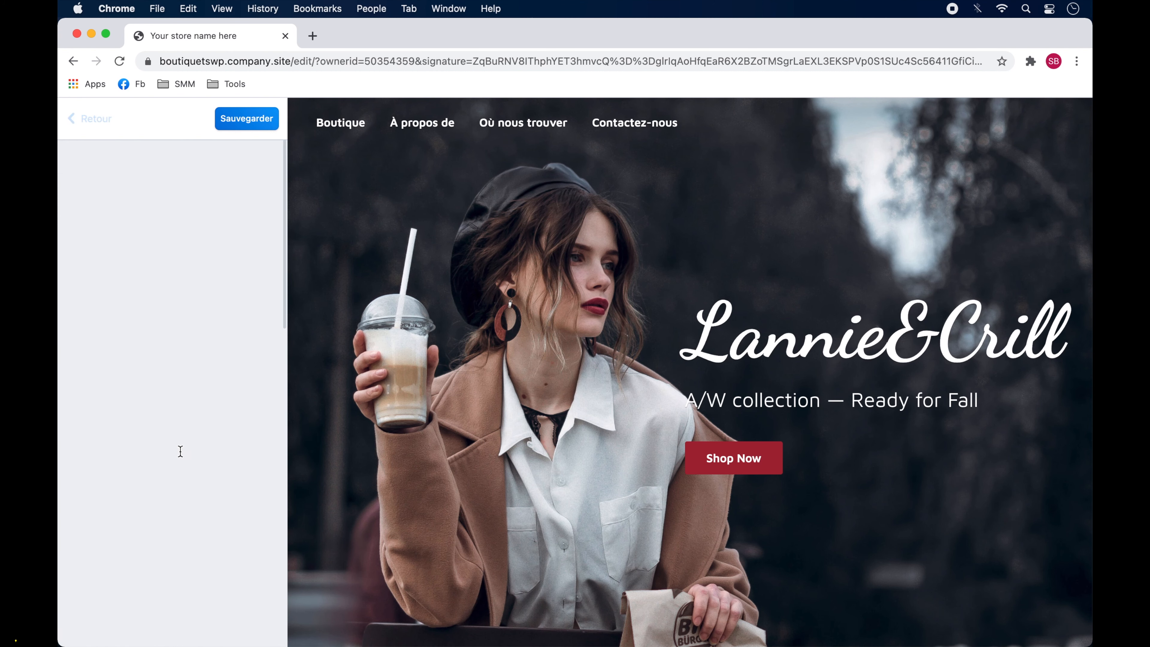
triple_click(159, 316)
text(Boutique TSWP)
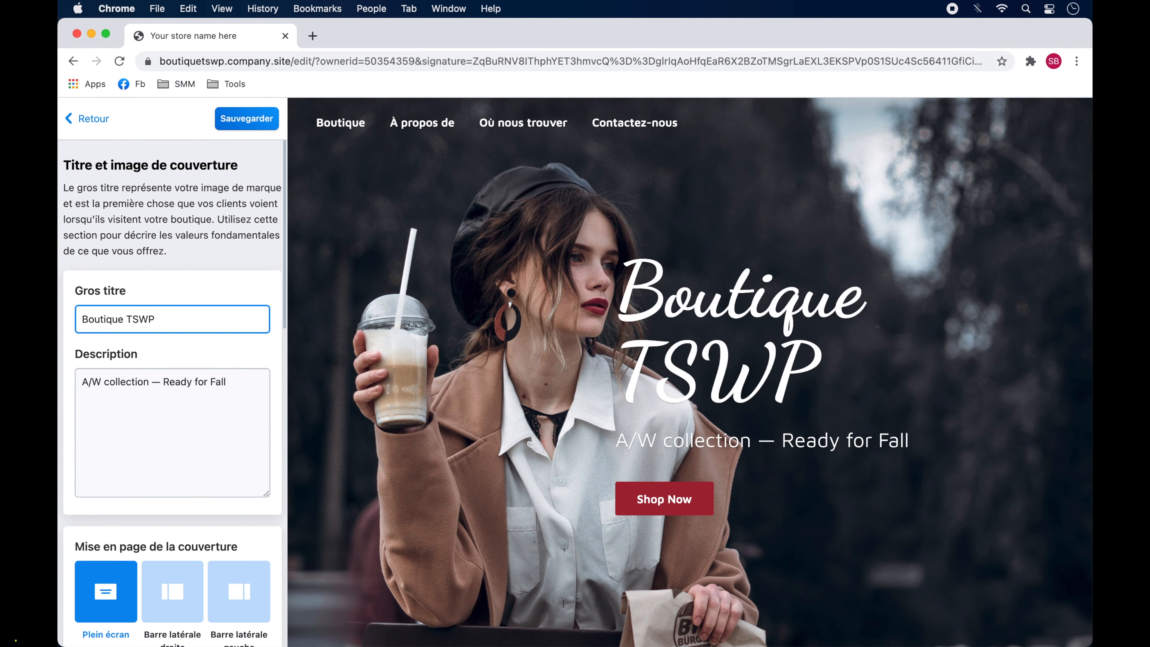
drag(234, 382, 59, 381)
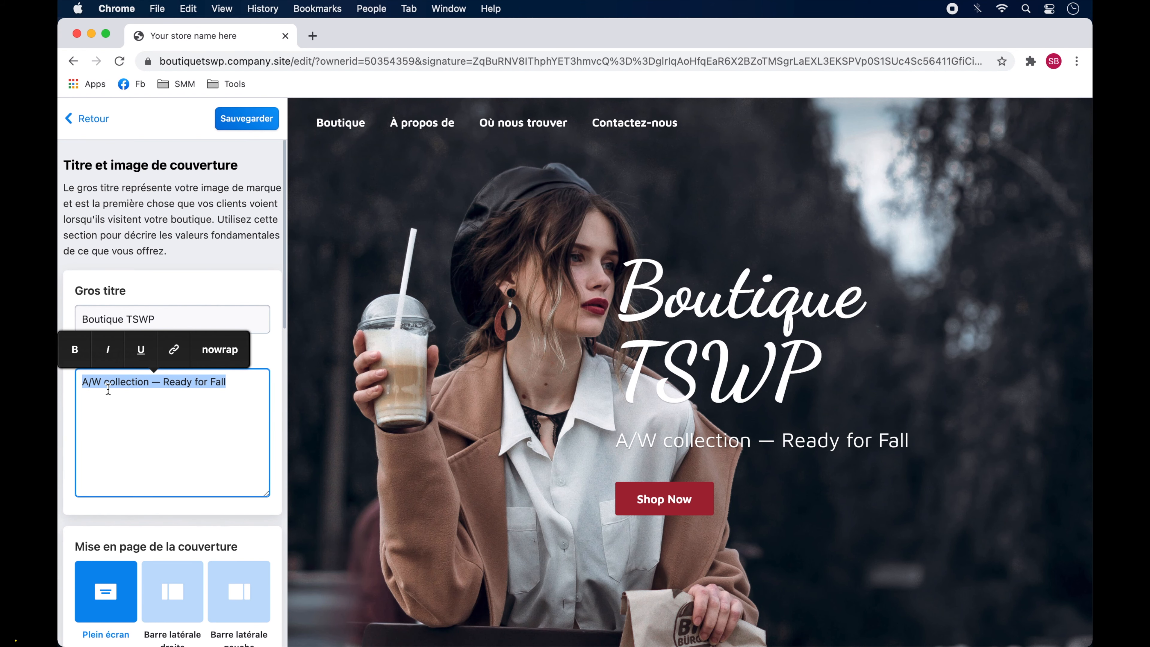
key(BackSpace)
text(Chapeaux et Foulards)
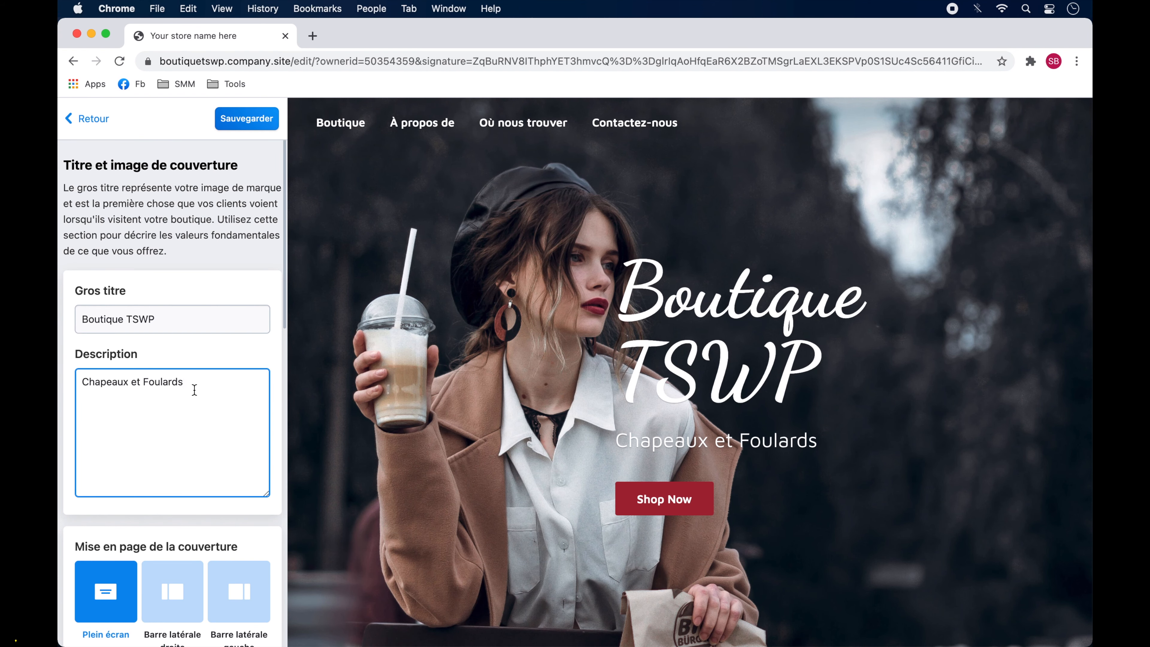
- Try each of the alternative cover layouts and return to "Plein écran"
scroll(195, 390, down, 5)
click(171, 330)
click(236, 337)
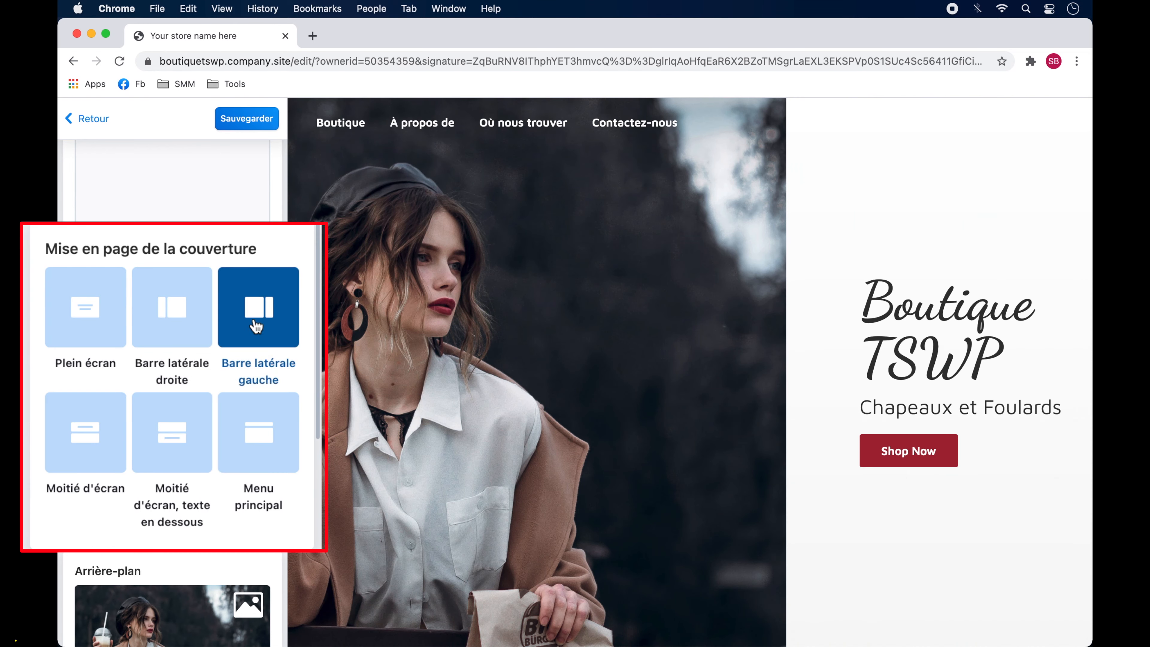
click(106, 421)
click(172, 421)
click(239, 428)
click(105, 325)
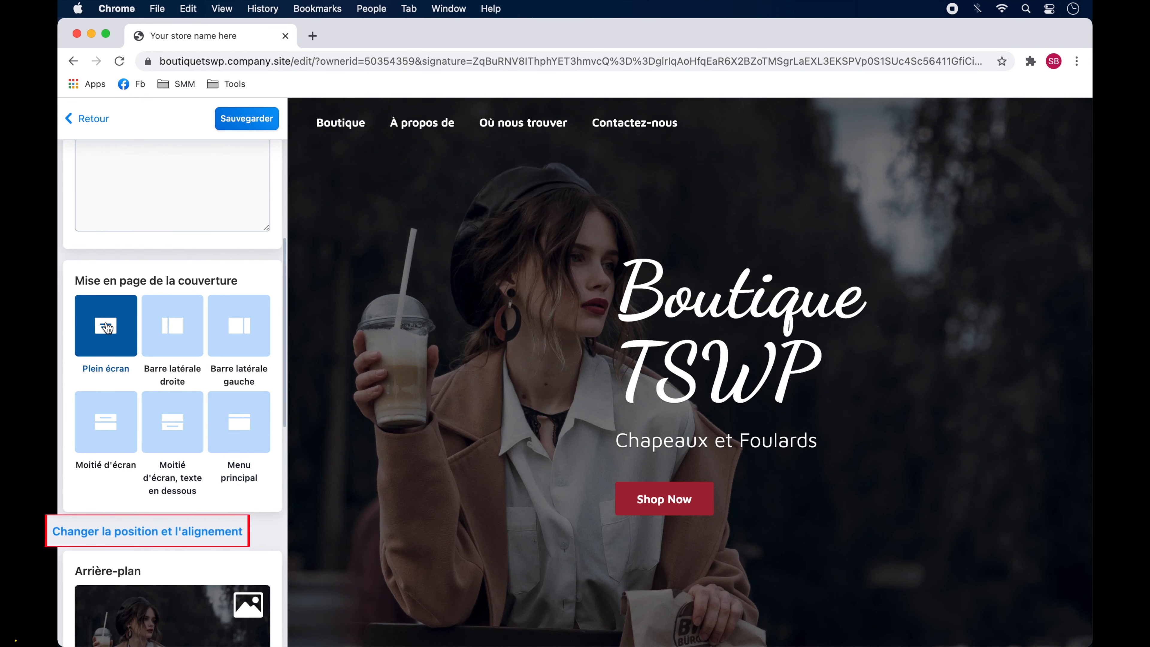
- Set both the position and the alignment of the cover text to "Centre", trying other positions along the way
click(152, 530)
click(254, 208)
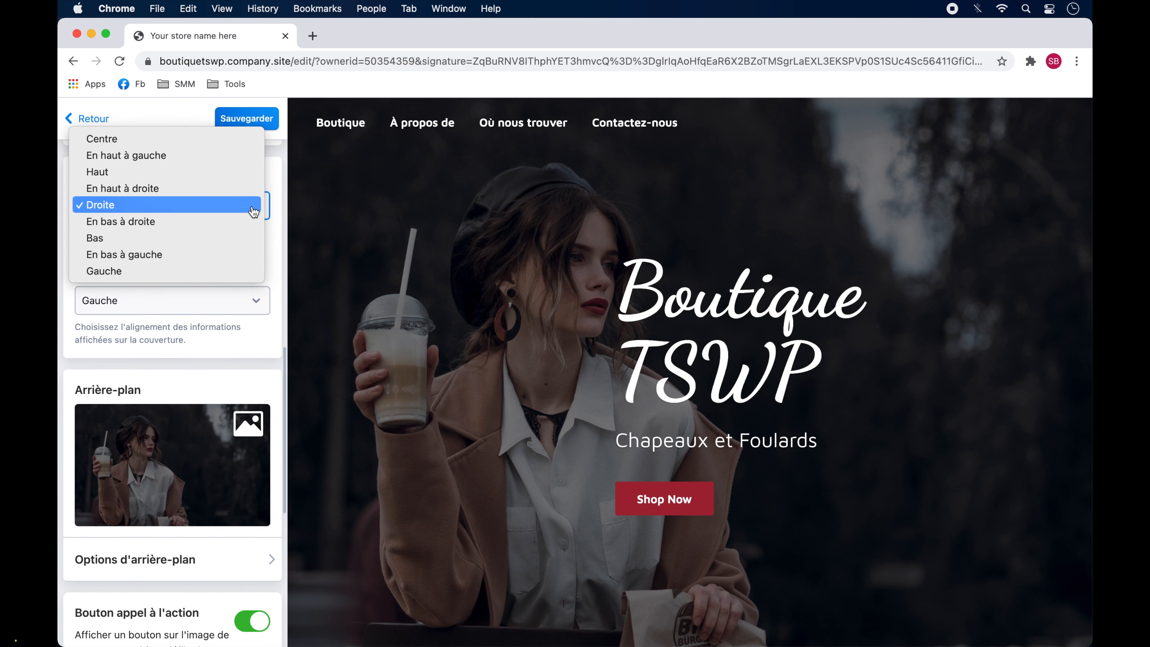
click(260, 221)
click(265, 207)
click(225, 125)
click(237, 207)
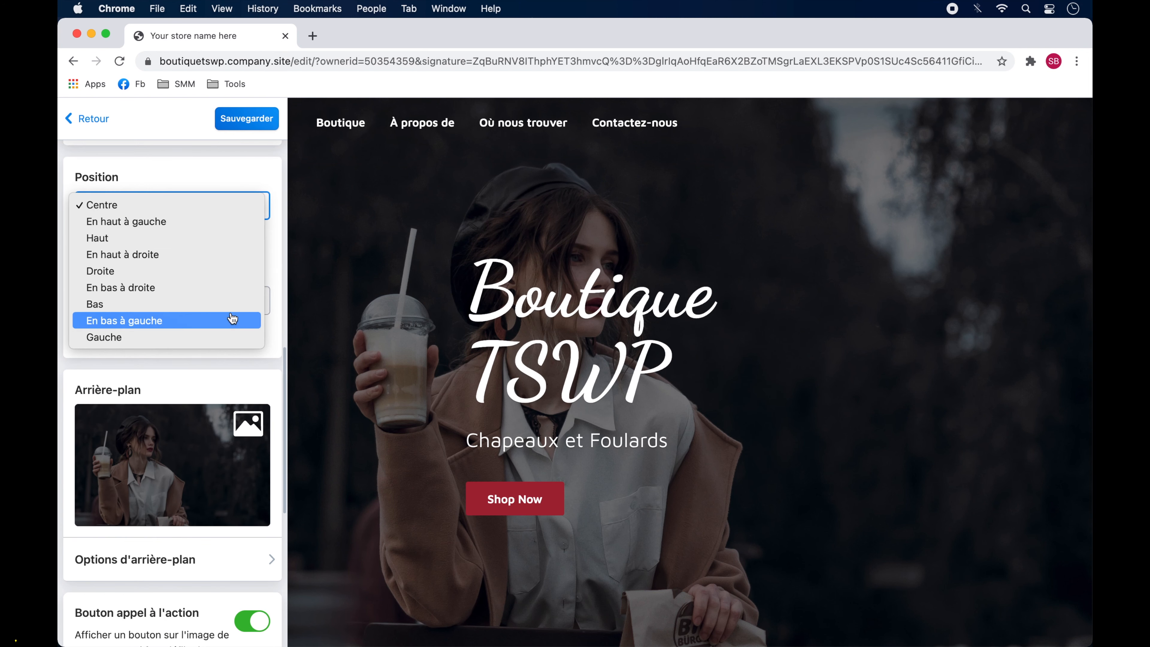
click(239, 194)
click(243, 296)
click(243, 289)
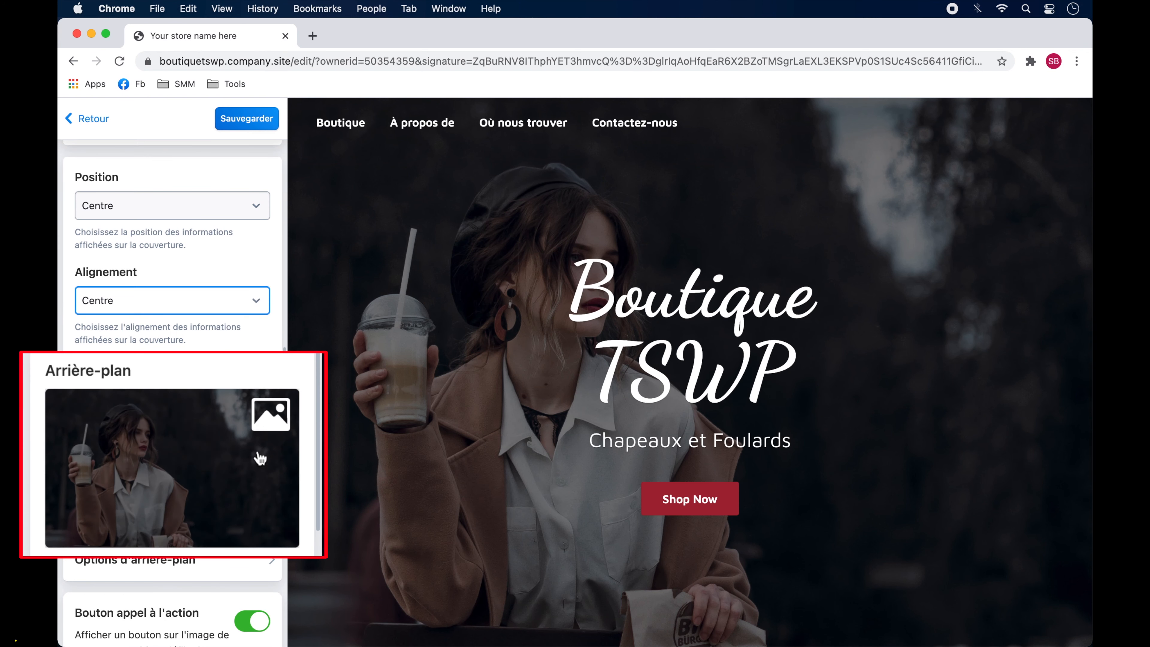
- Upload the photo of the woman in a wide-brimmed hat as the cover image, look over the overlay options and return to the cover settings
click(241, 470)
scroll(238, 464, down, 4)
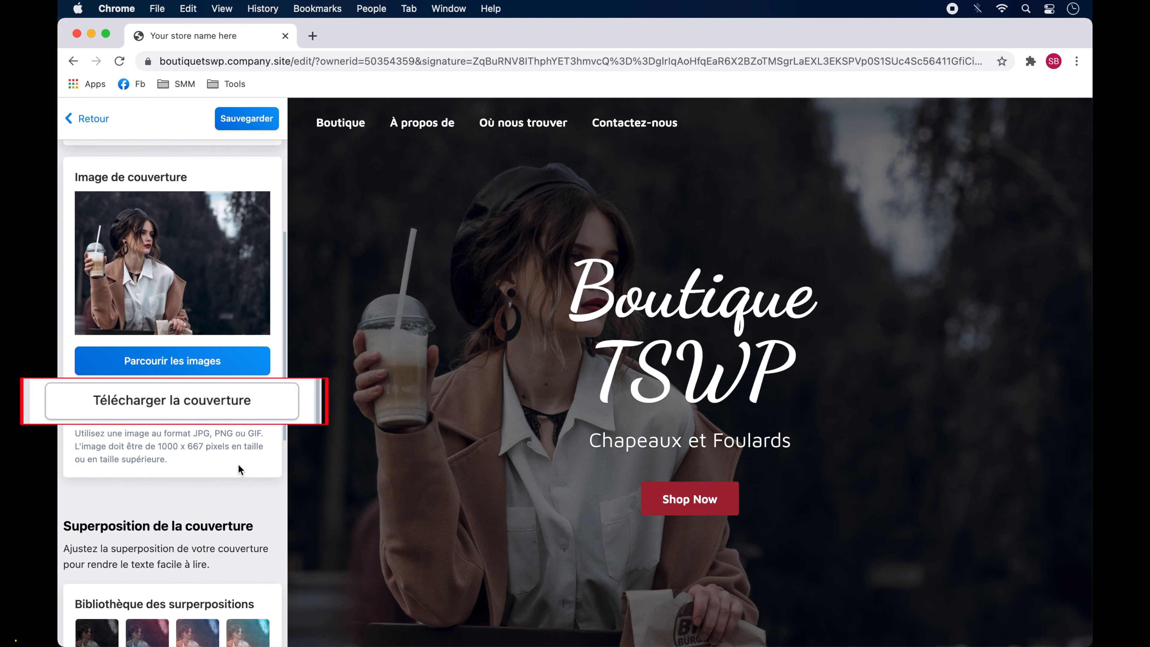
click(178, 401)
double_click(534, 265)
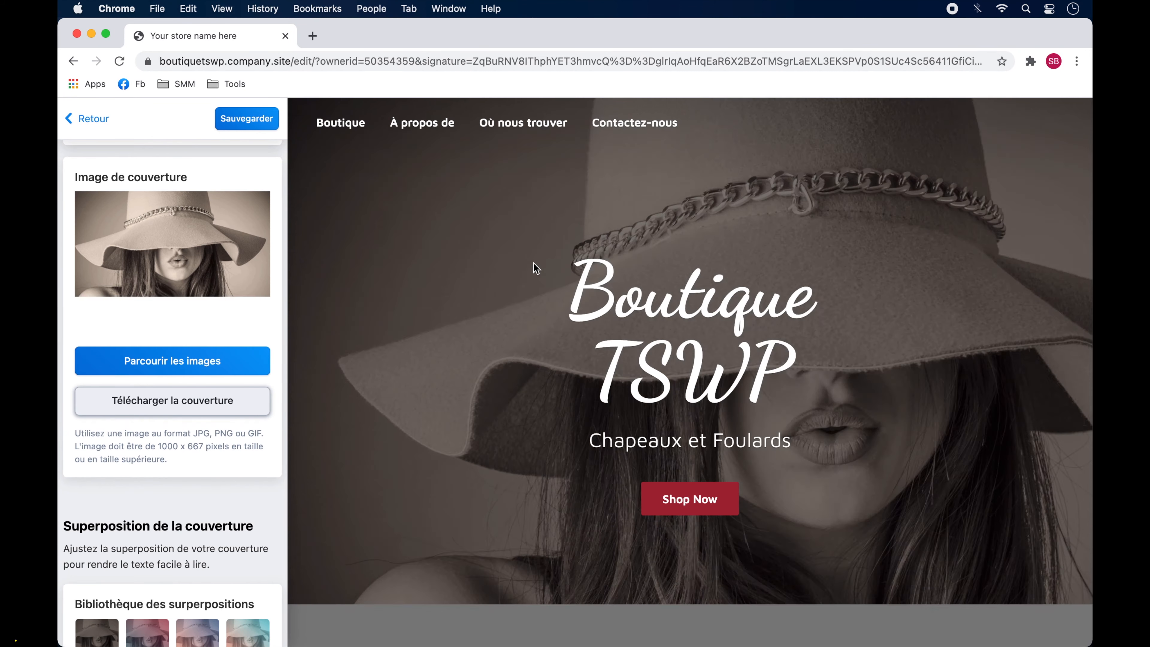
scroll(180, 474, down, 8)
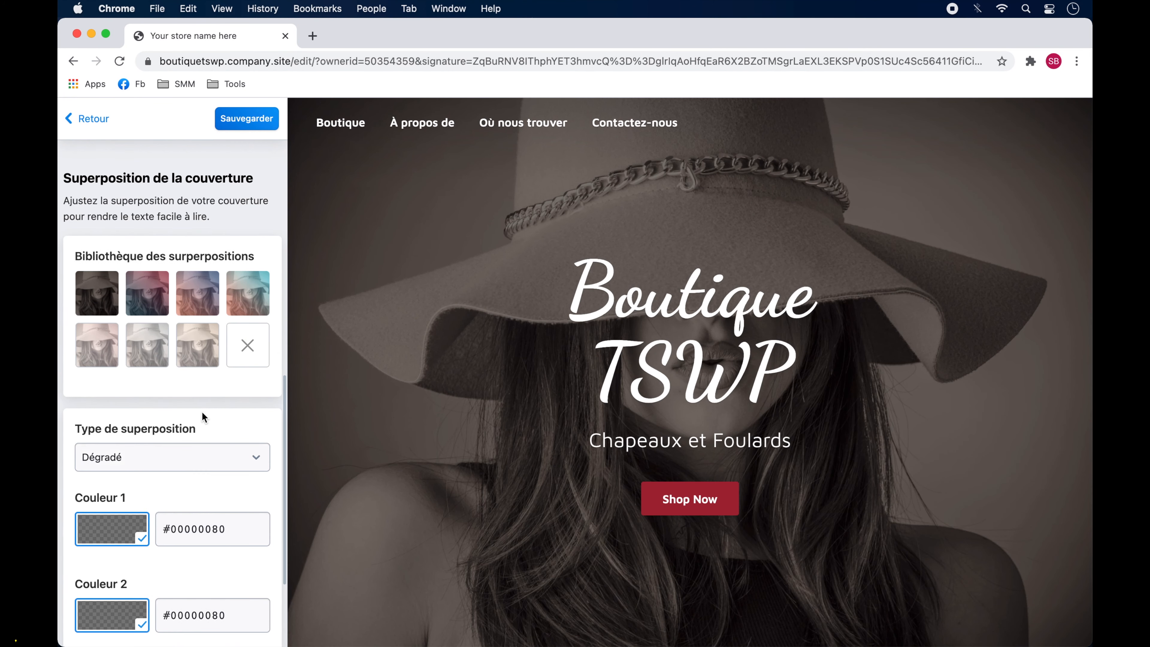
scroll(202, 412, down, 3)
click(93, 120)
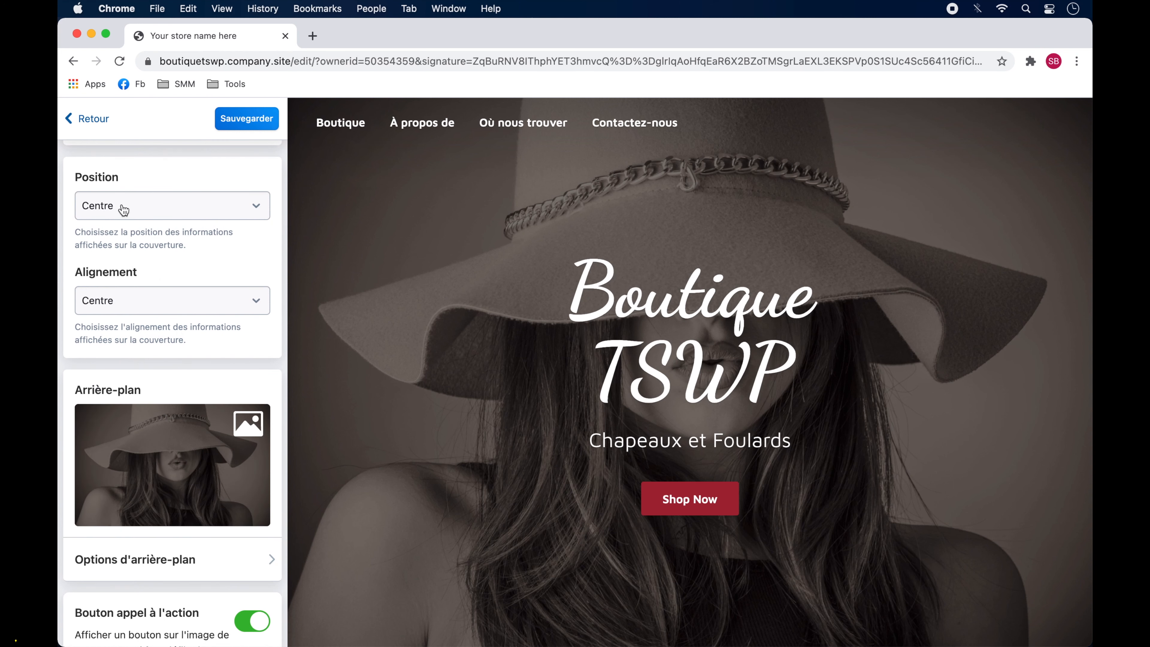
- Try hiding the call-to-action button, show it again and set its label to "Boutique"
scroll(201, 408, down, 8)
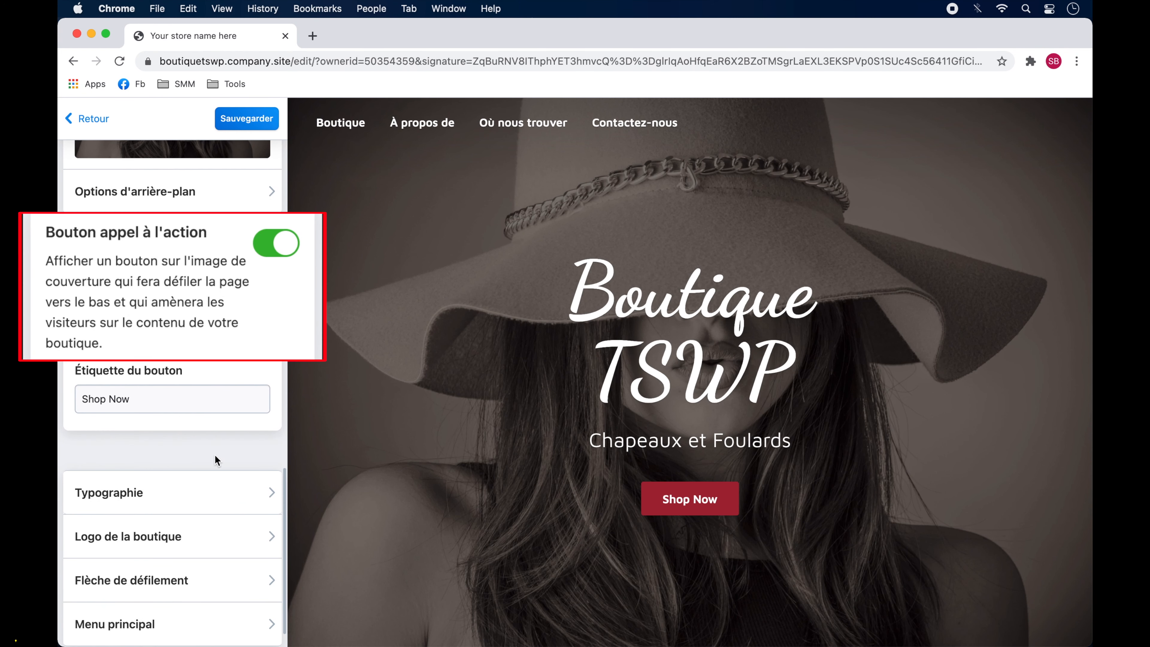
click(249, 253)
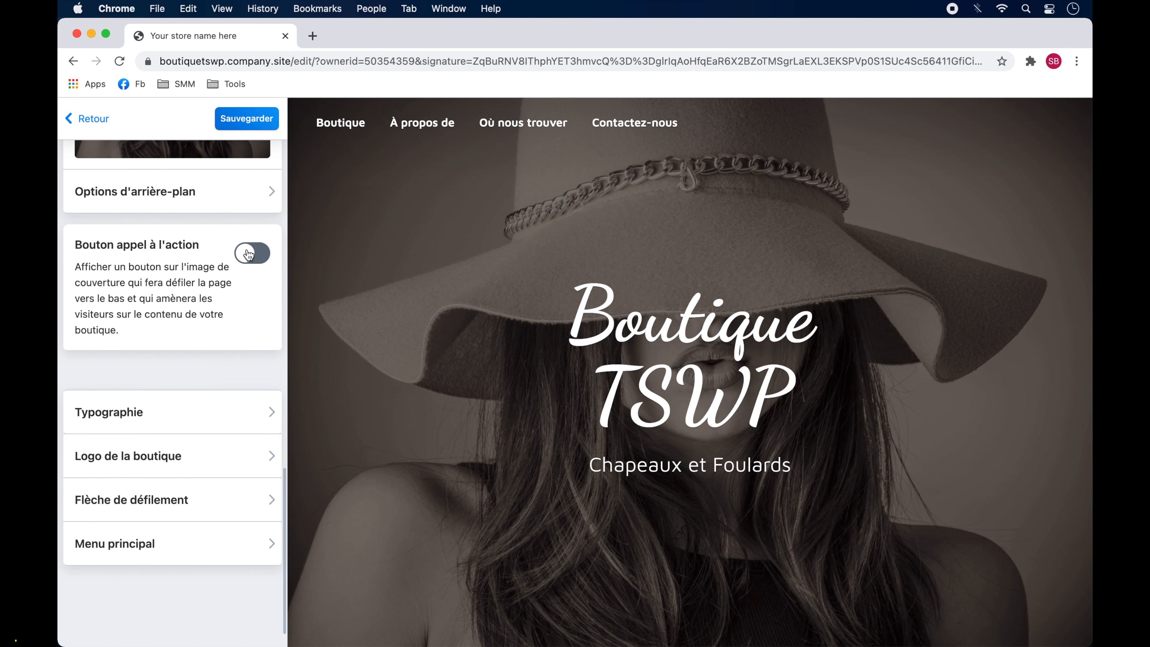
click(250, 254)
drag(151, 396, 81, 399)
text(Boutique)
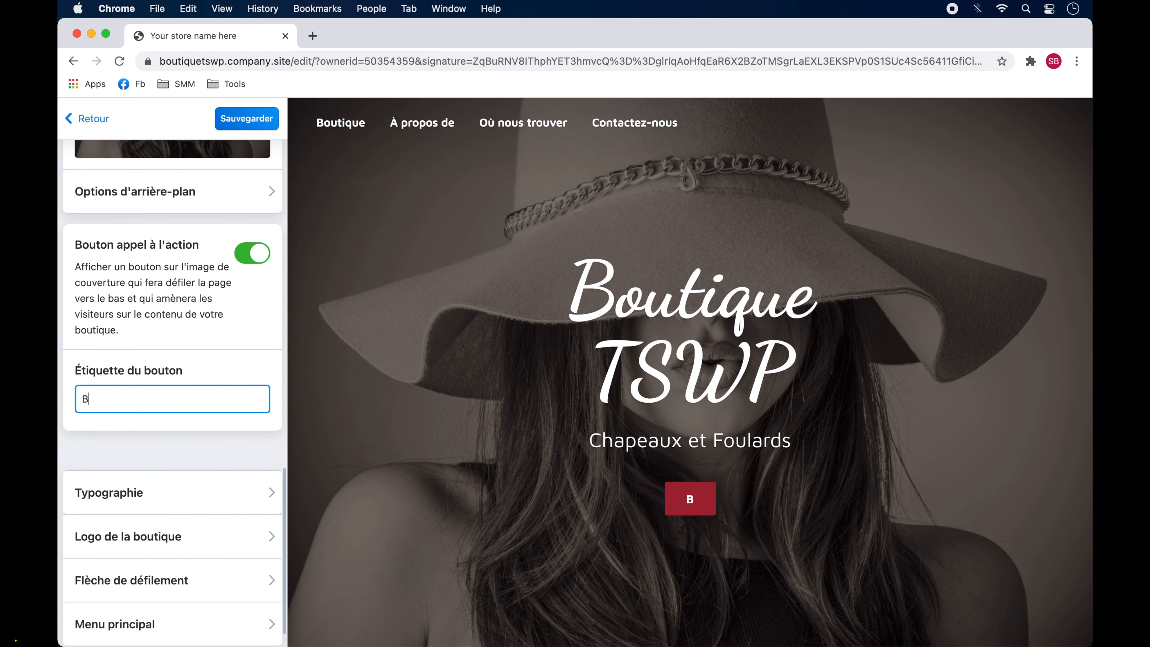
- In the title typography, set the font colour to yellow and slightly reduce the font size
scroll(167, 484, down, 2)
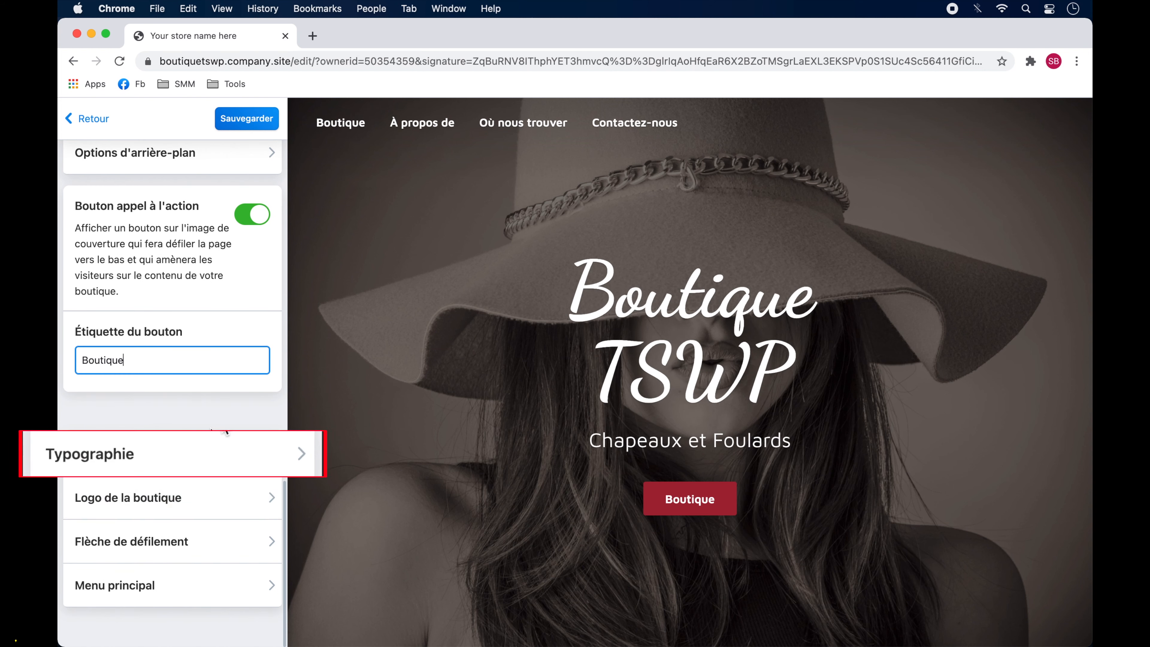
click(227, 455)
click(213, 369)
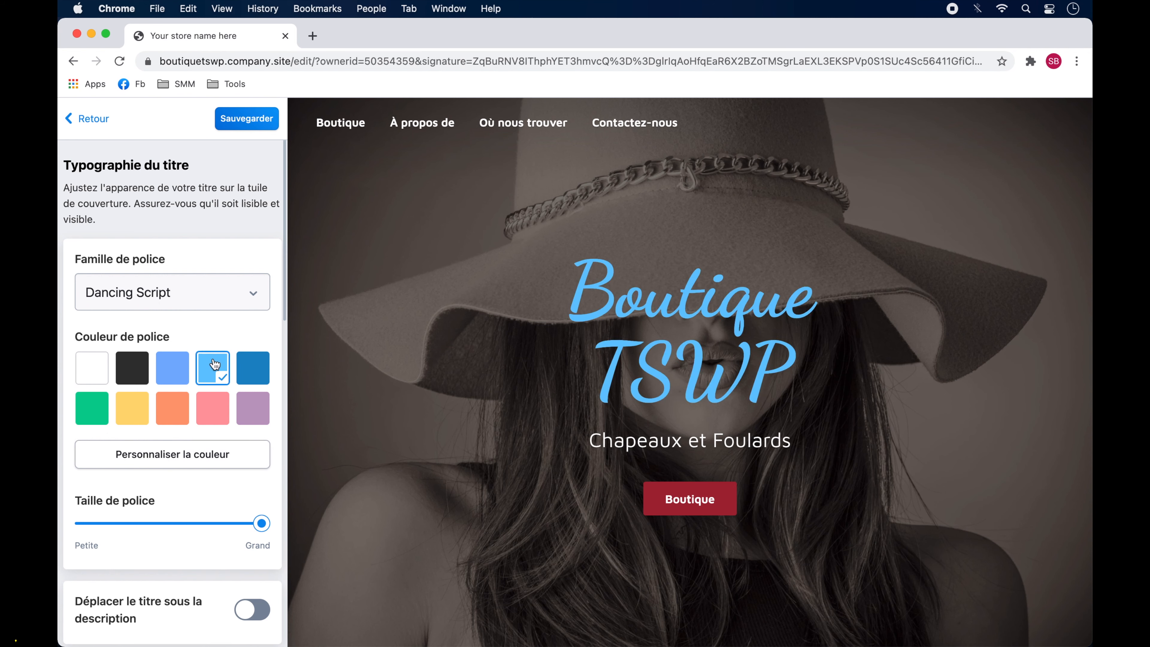
click(174, 409)
click(147, 412)
mouse_move(261, 523)
mouse_down()
mouse_move(218, 522)
mouse_move(272, 523)
mouse_up()
click(237, 525)
- Set the description's font colour to pink after trying the orange and purple swatches
scroll(243, 517, down, 7)
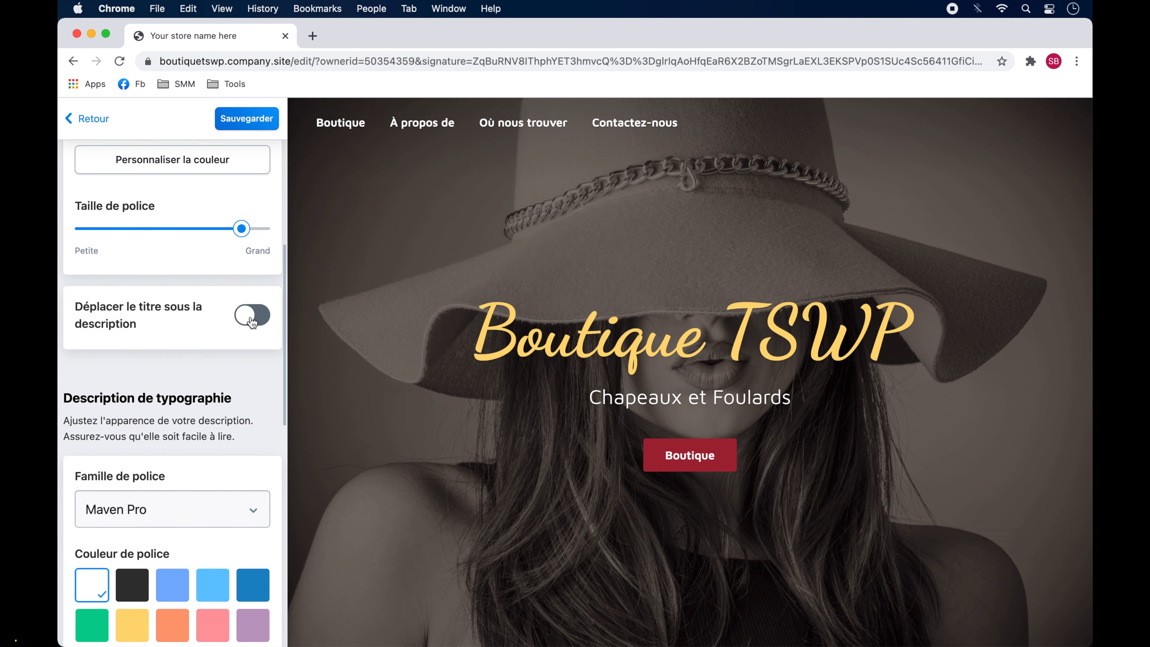
scroll(253, 413, up, 3)
scroll(252, 413, down, 3)
click(173, 403)
click(212, 403)
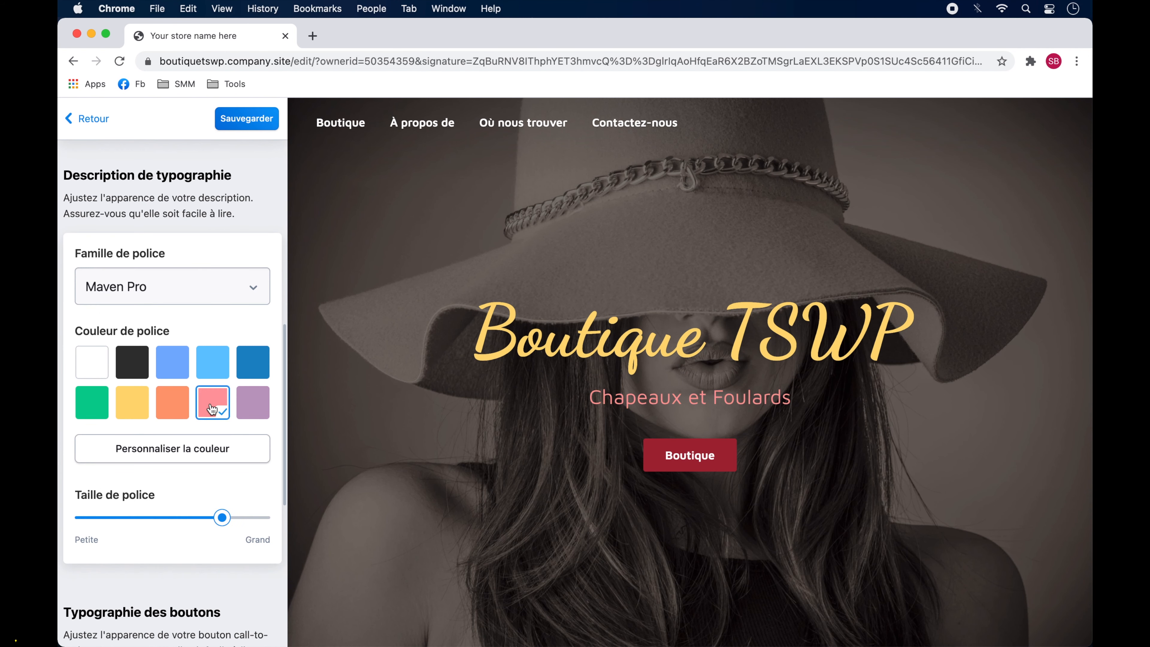
click(253, 403)
click(212, 406)
- Set the call-to-action button's colour to orange #FA9778 and slightly increase its font size
scroll(206, 452, down, 8)
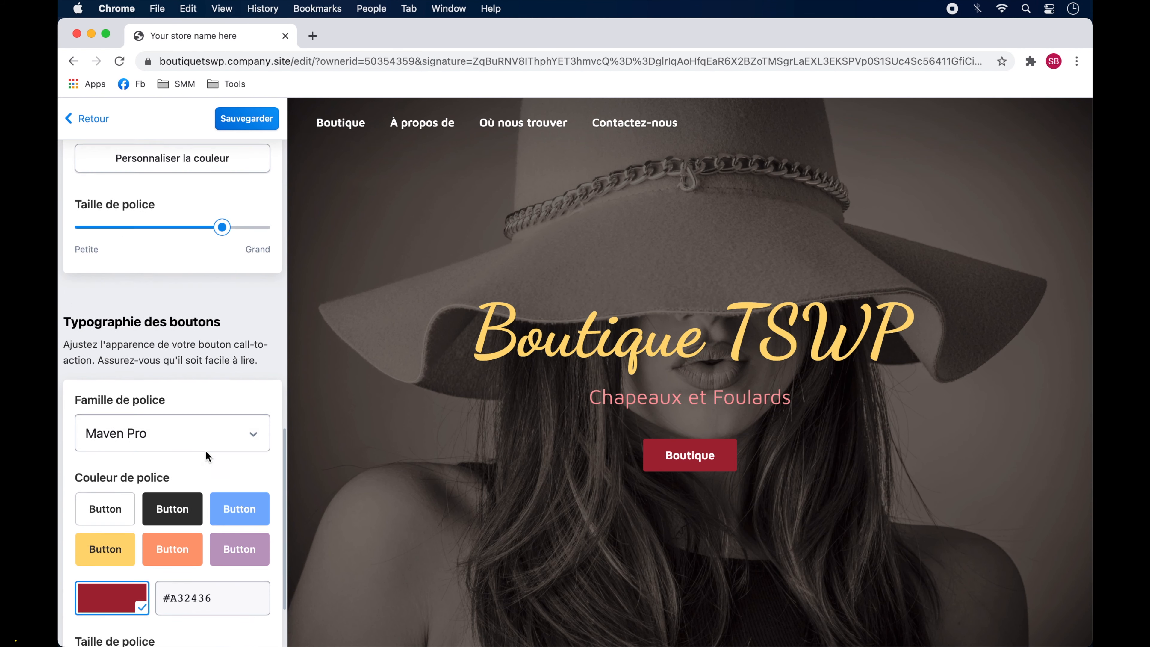
click(196, 456)
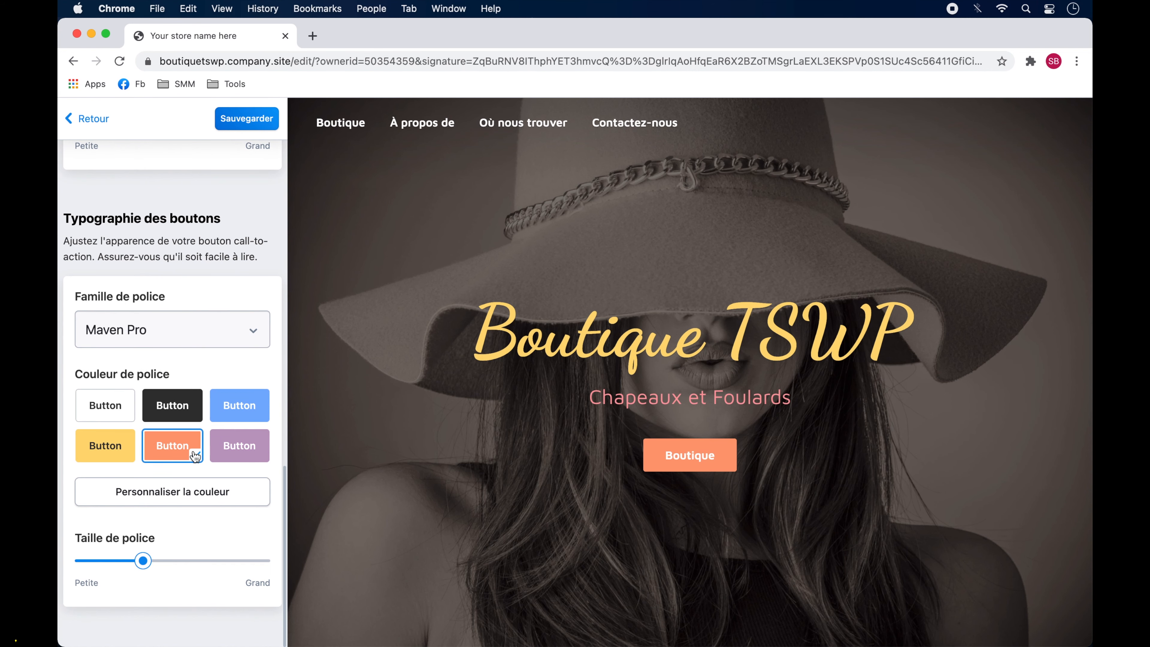
click(181, 492)
drag(143, 561, 172, 566)
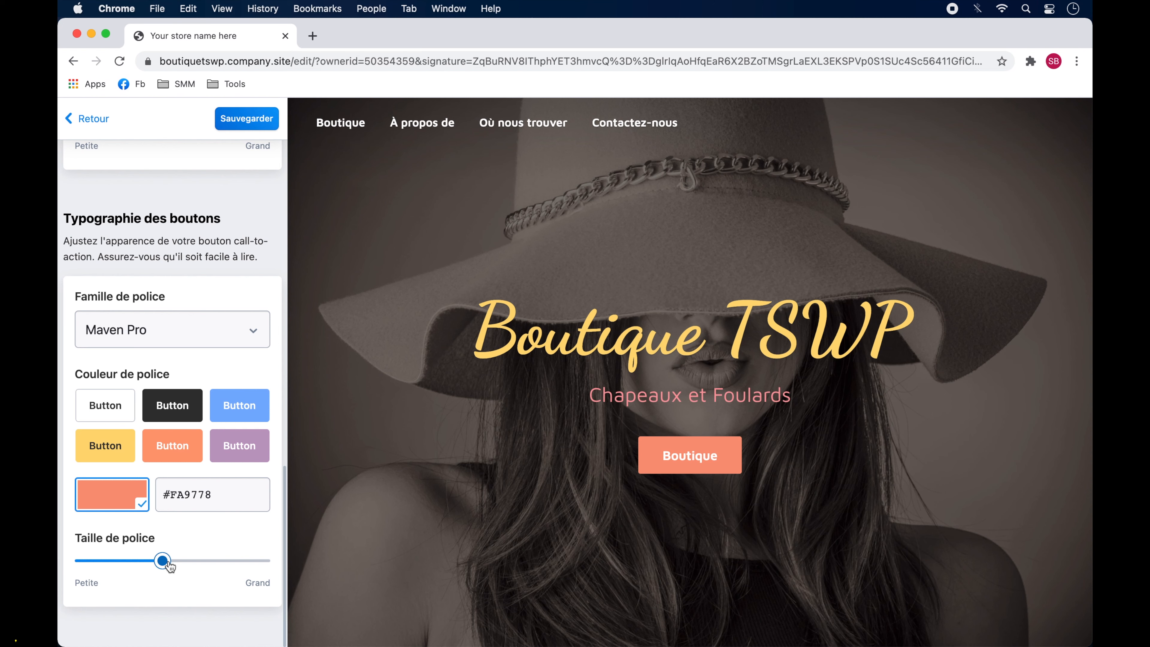
- Copy the description's pink colour code #FF9CA1 into the button's custom colour and return to the cover settings
scroll(170, 566, up, 10)
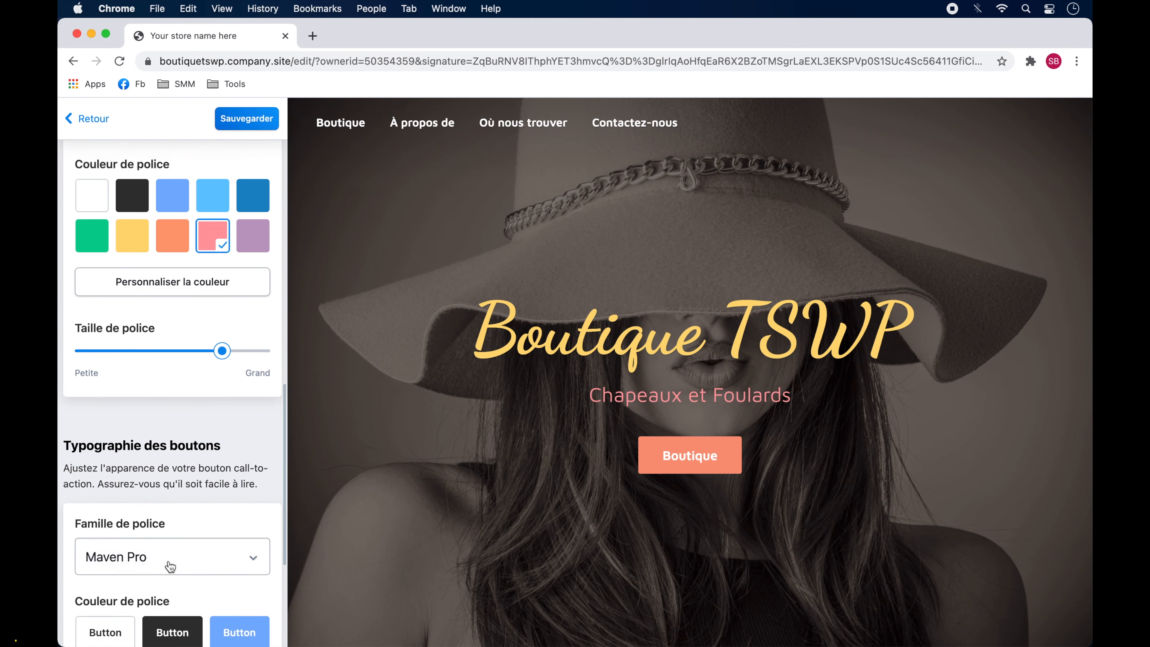
click(169, 372)
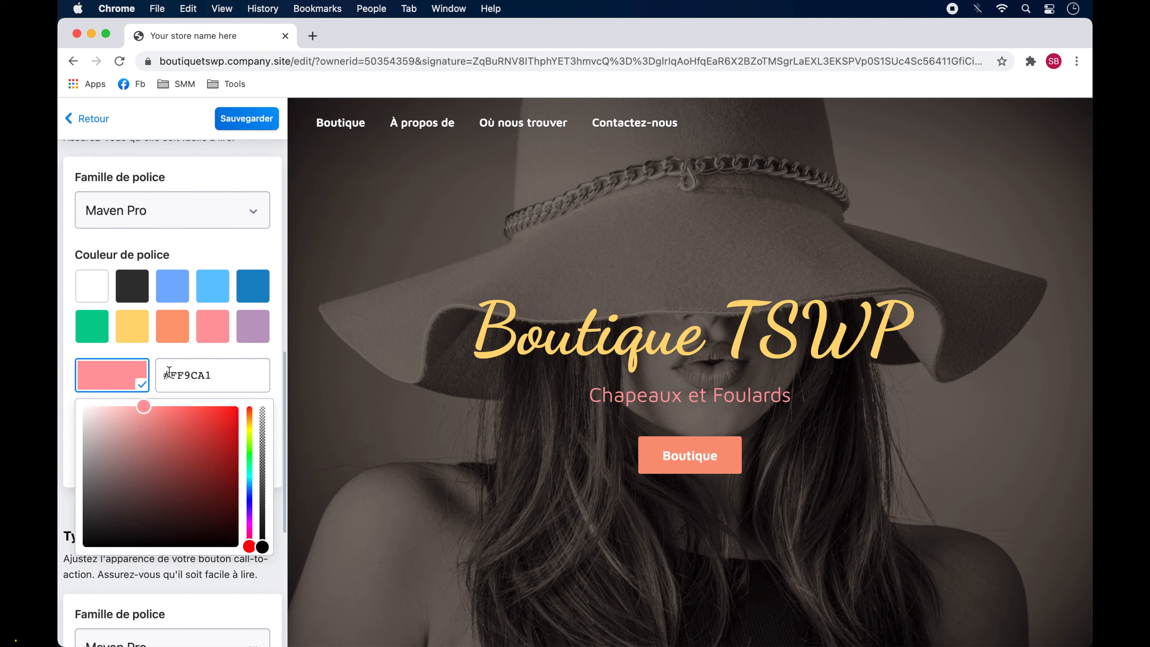
double_click(187, 371)
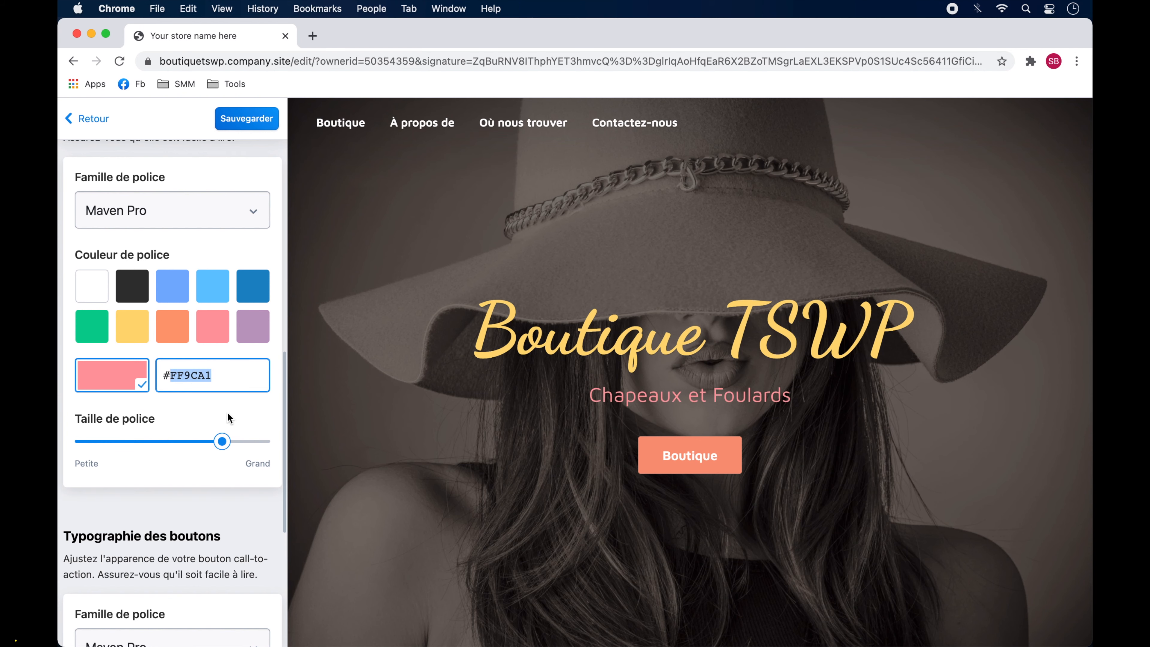
scroll(228, 418, down, 10)
double_click(188, 491)
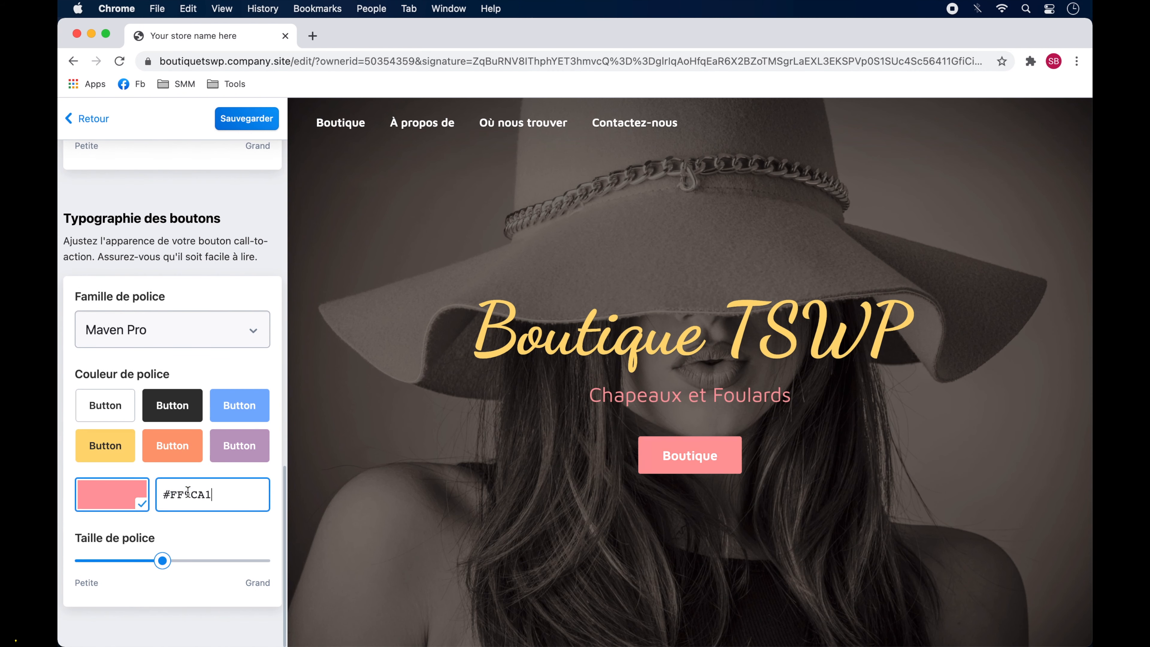
scroll(188, 492, up, 15)
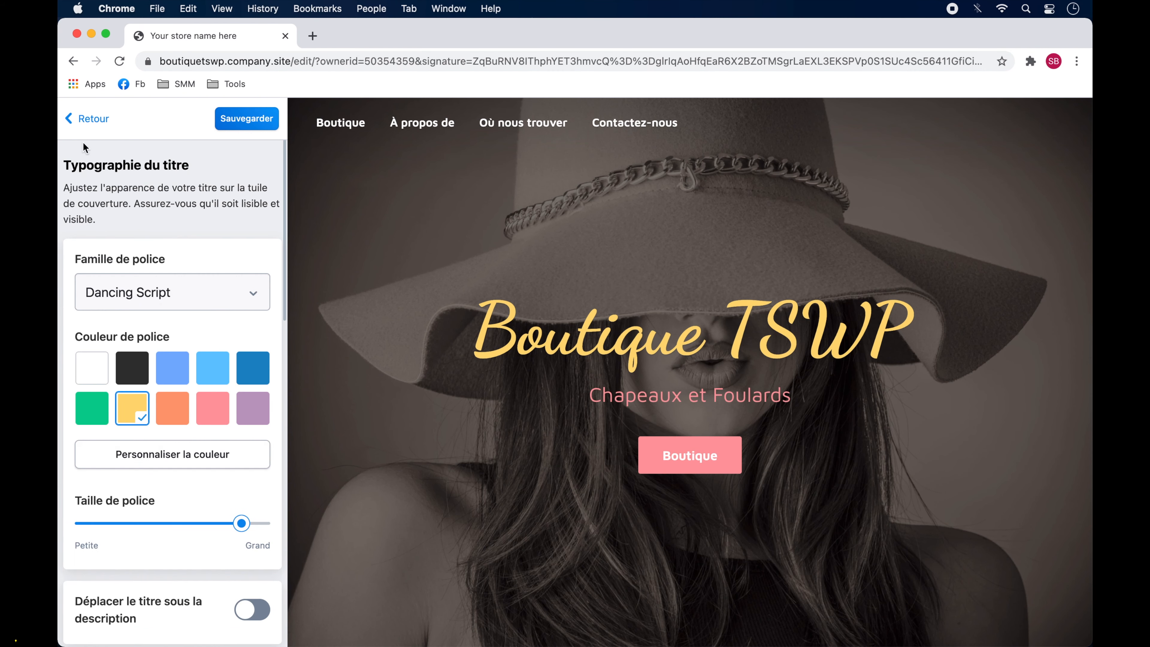
click(86, 119)
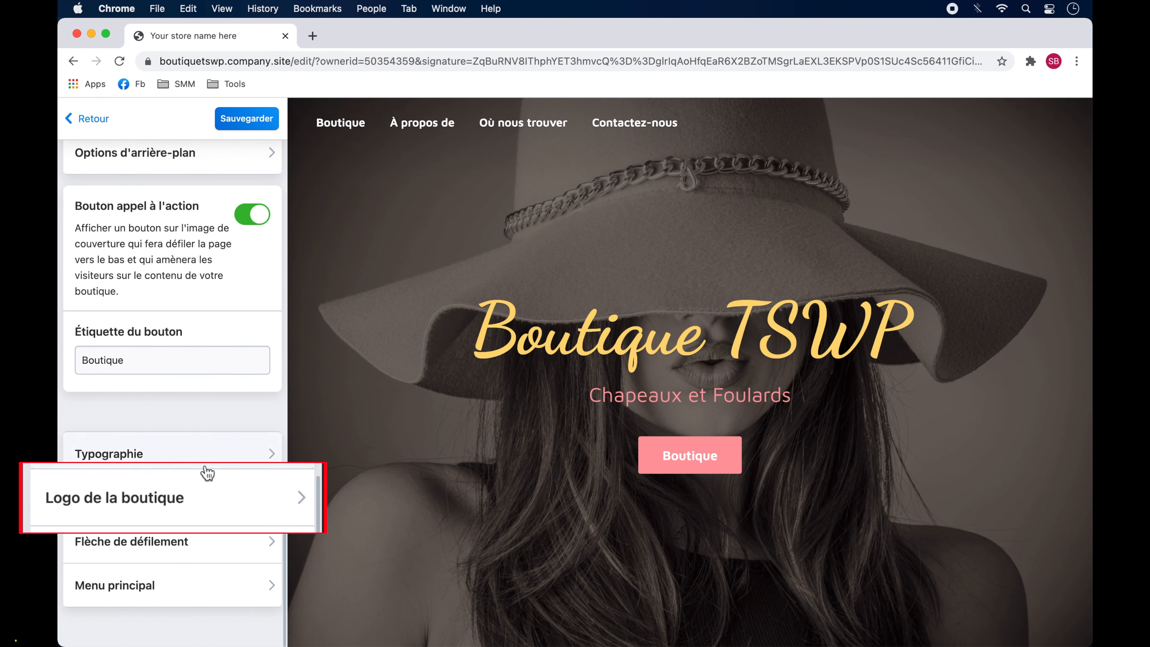
- Upload the yellow hat image as the store logo
click(206, 497)
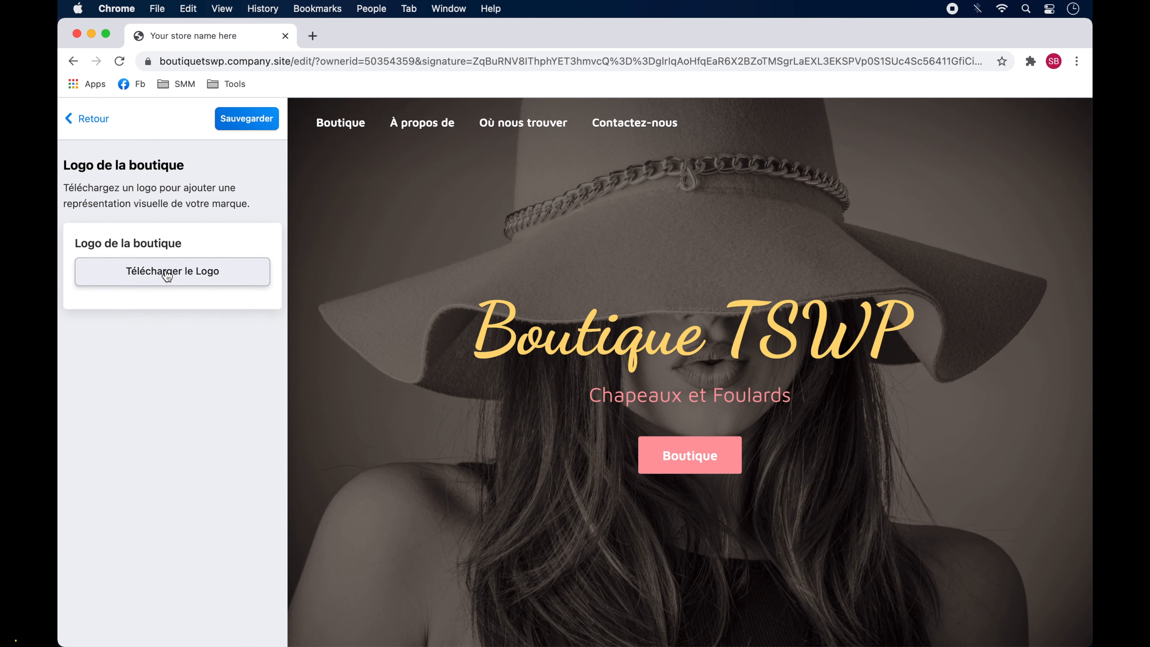
click(167, 275)
double_click(508, 365)
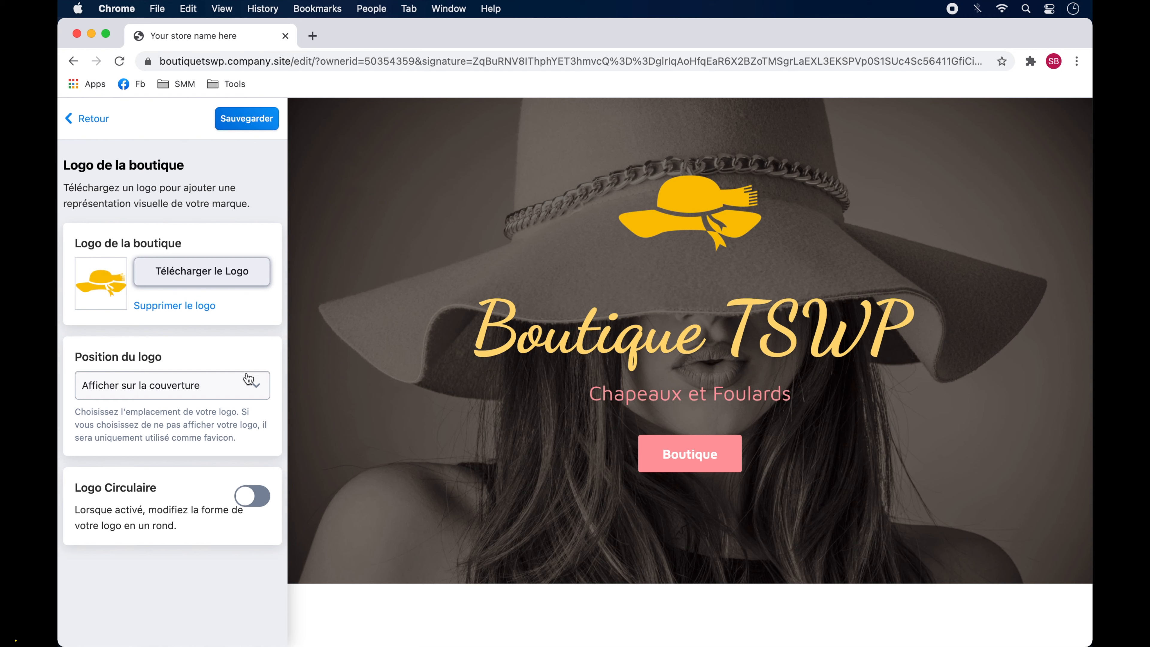
- Try the other logo positions, set it back to "Afficher sur la couverture" and return to the cover settings
click(256, 388)
click(253, 396)
click(251, 390)
click(249, 398)
click(248, 392)
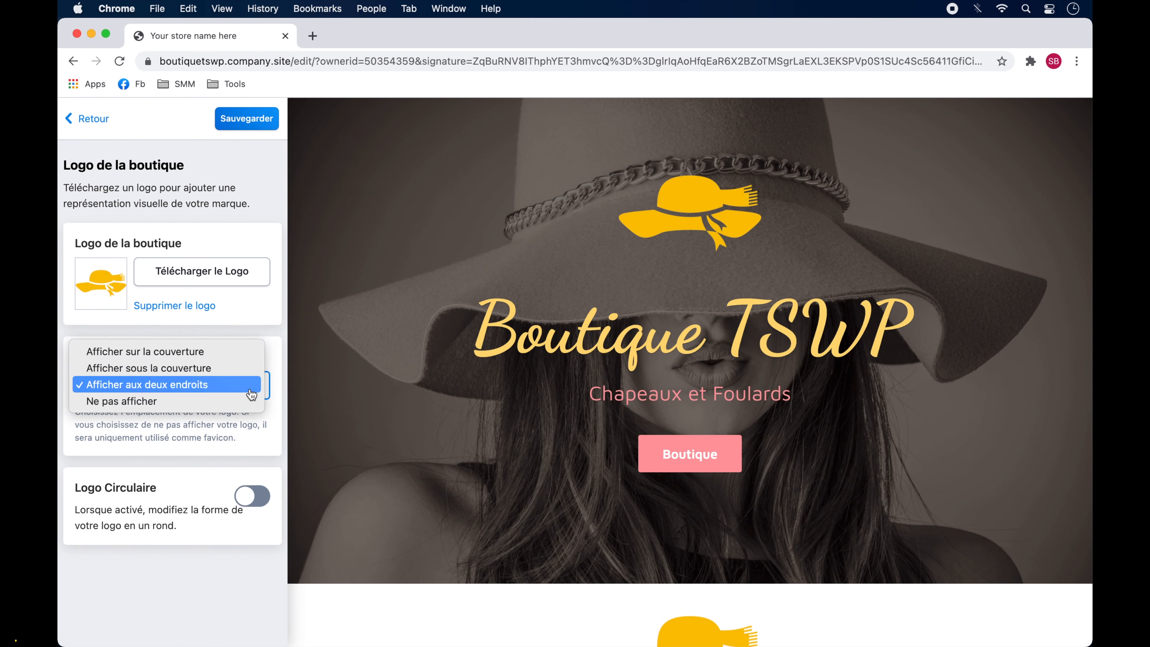
click(247, 402)
click(246, 398)
click(131, 329)
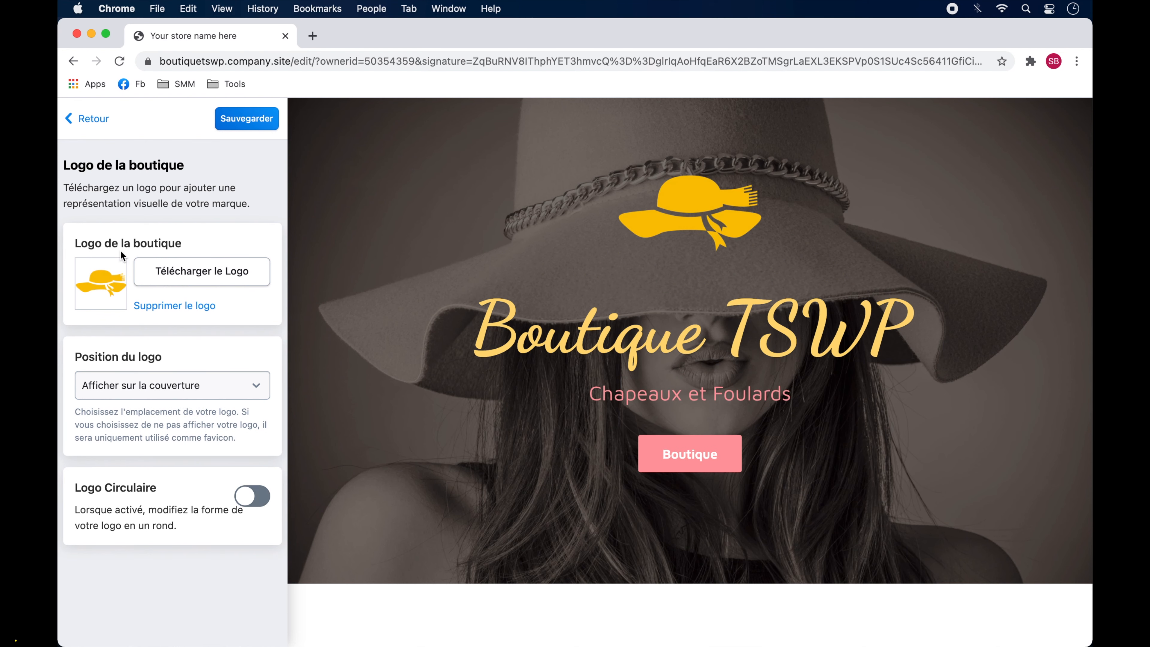
click(84, 126)
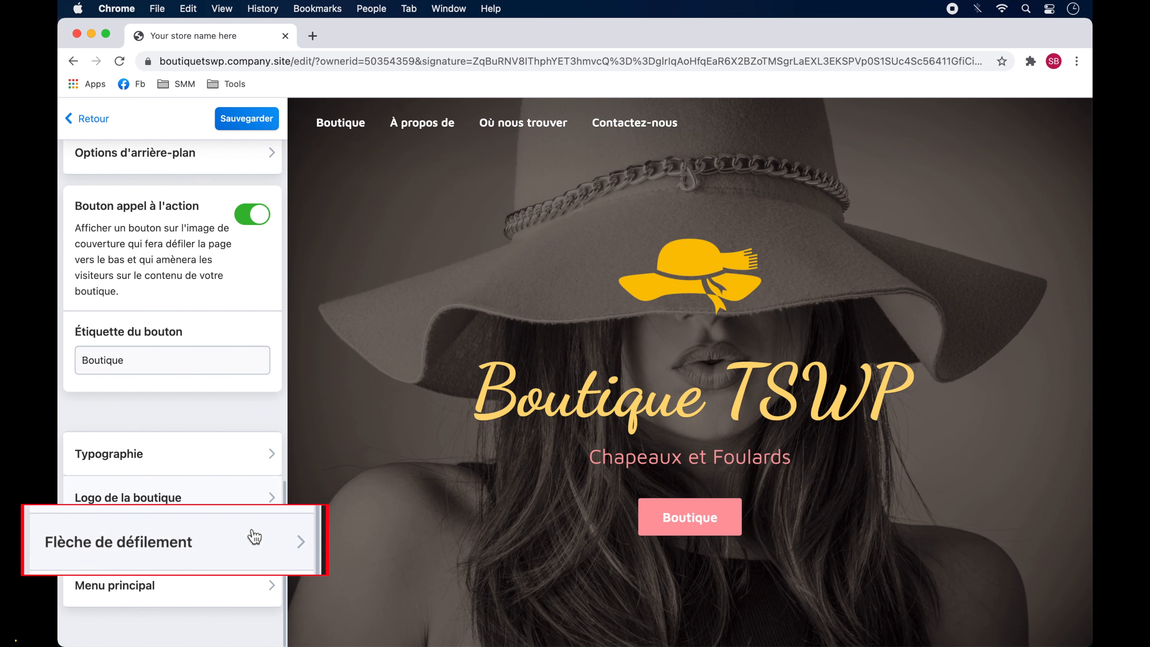
- Try the "Afficher la flèche de défilement" option on the cover, leave it off and return to the cover settings
click(237, 538)
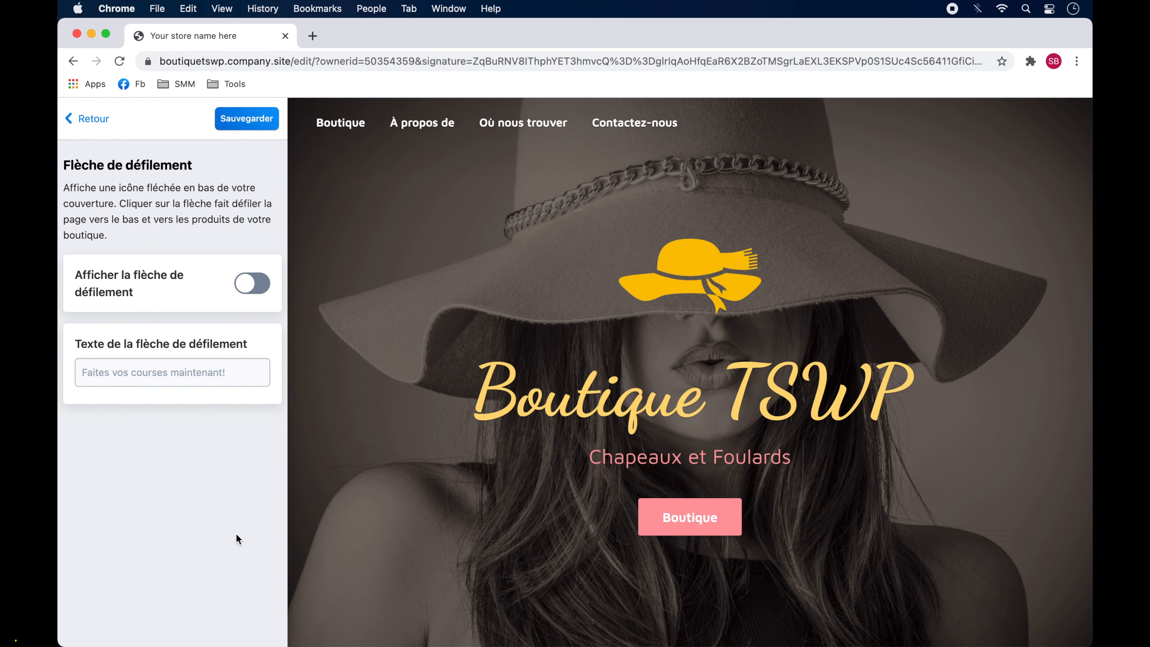
click(249, 290)
click(251, 290)
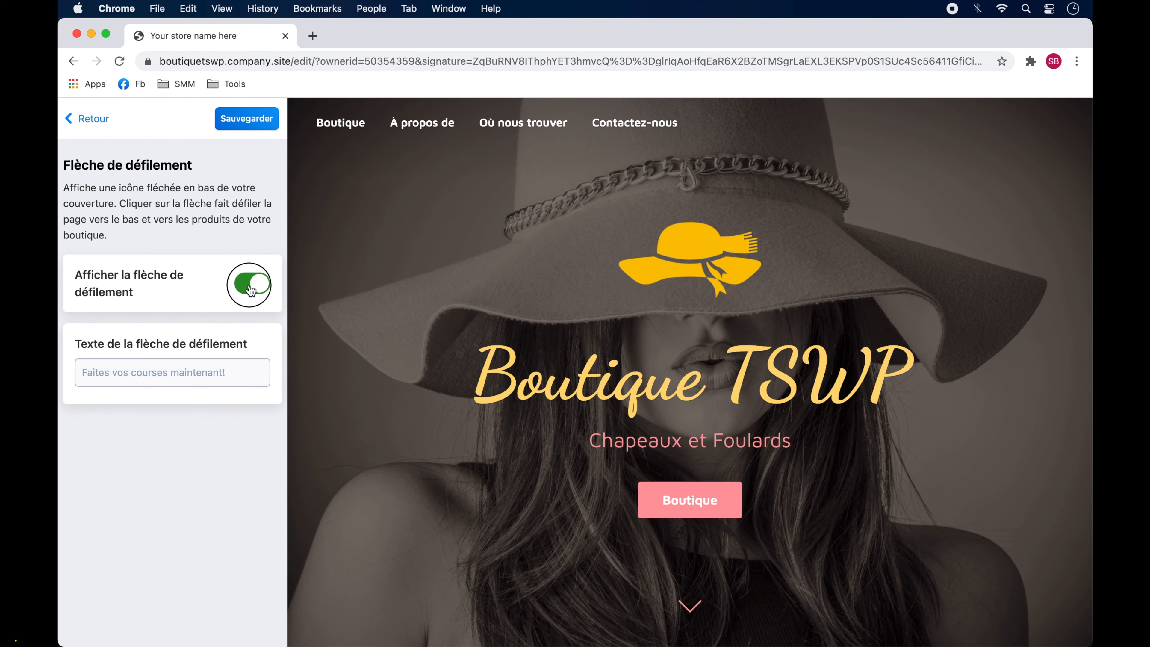
click(91, 121)
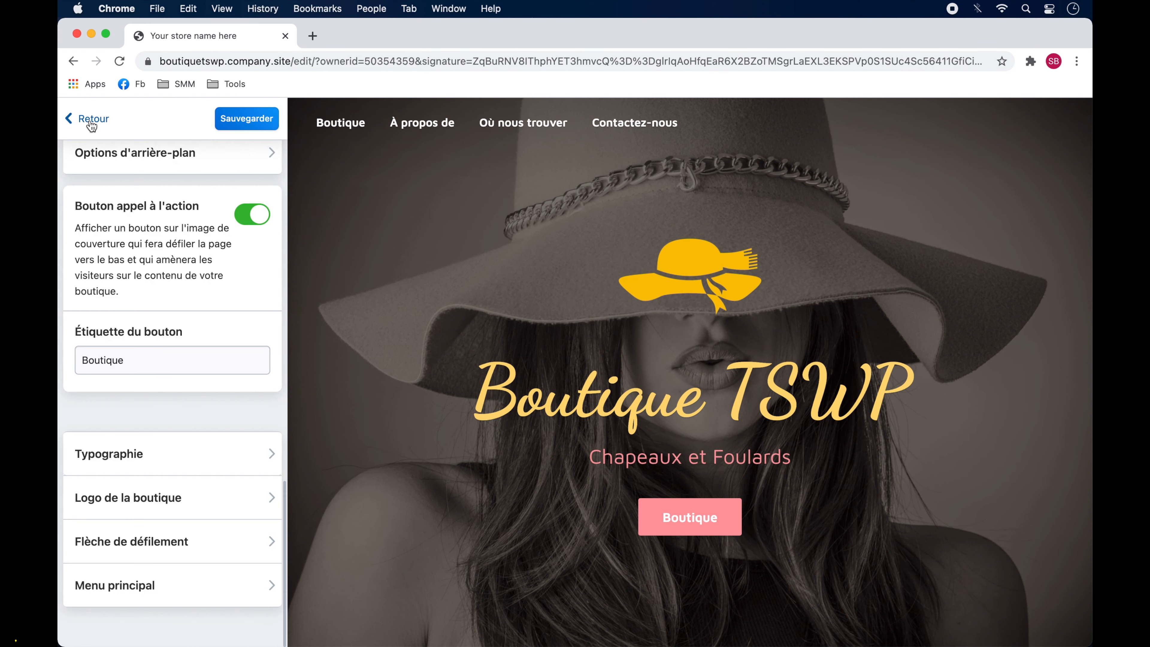
- In the cover's main menu settings, enable the cart icon and try the location, opening hours and navigation options, leaving only navigation on among these
click(269, 585)
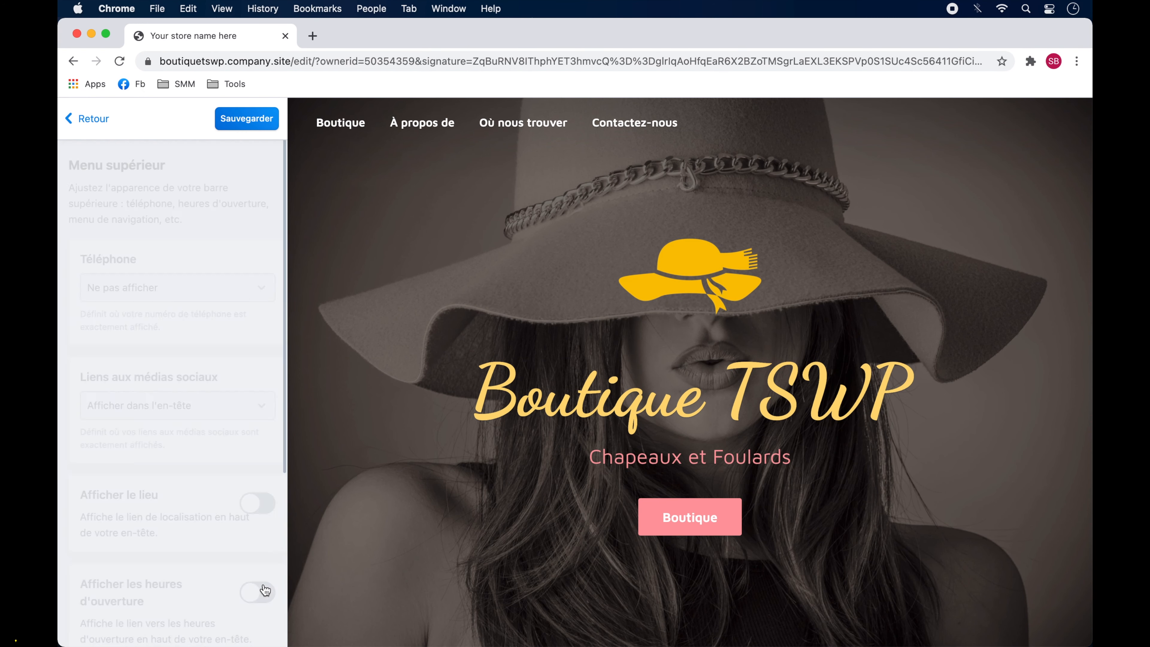
scroll(257, 354, down, 5)
click(252, 255)
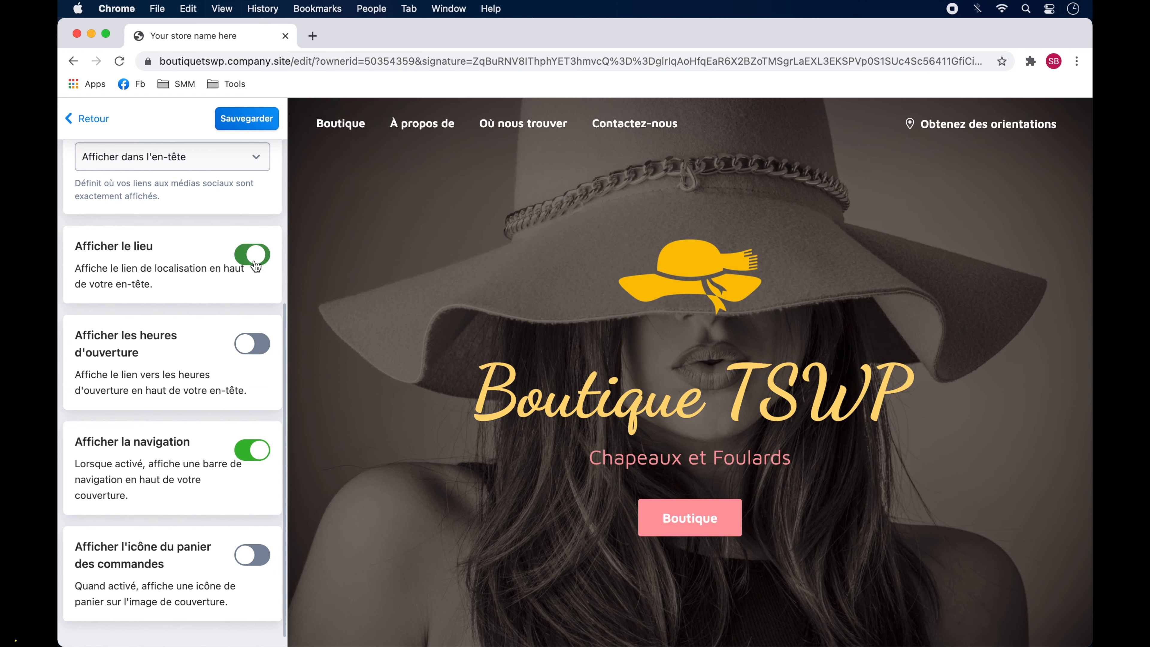
click(256, 342)
click(252, 450)
click(252, 450)
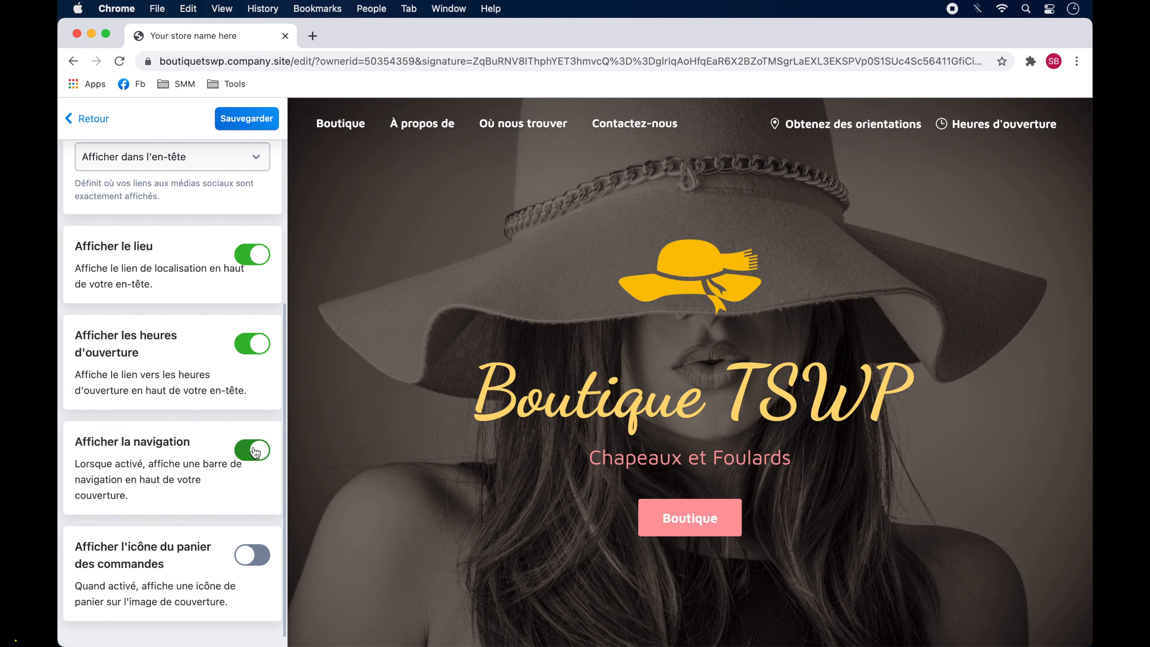
click(252, 555)
scroll(254, 427, down, 1)
click(252, 329)
click(255, 248)
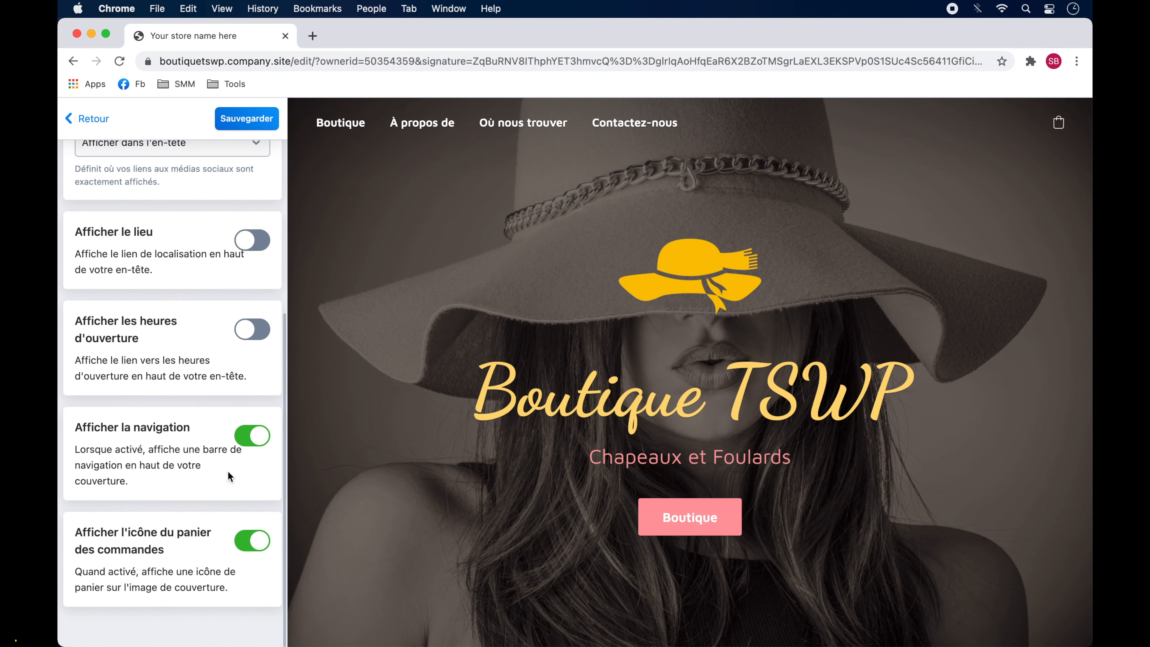
- Return from the main menu settings to the website sections overview and save the cover changes
scroll(229, 473, up, 5)
click(93, 120)
scroll(195, 428, up, 15)
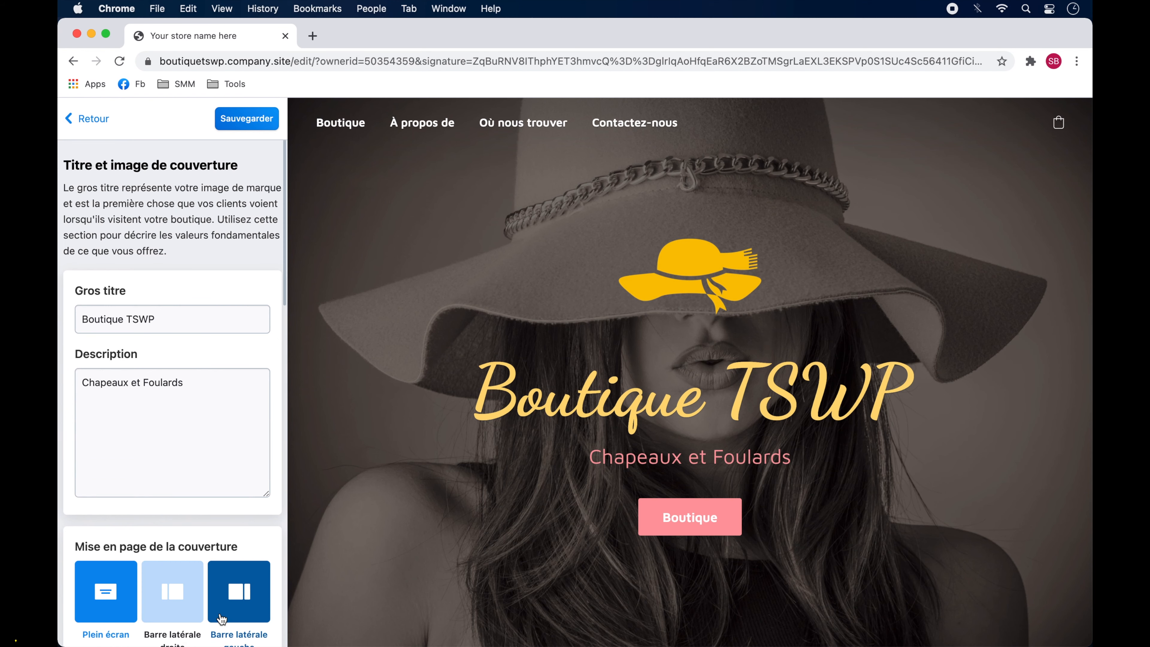
click(92, 119)
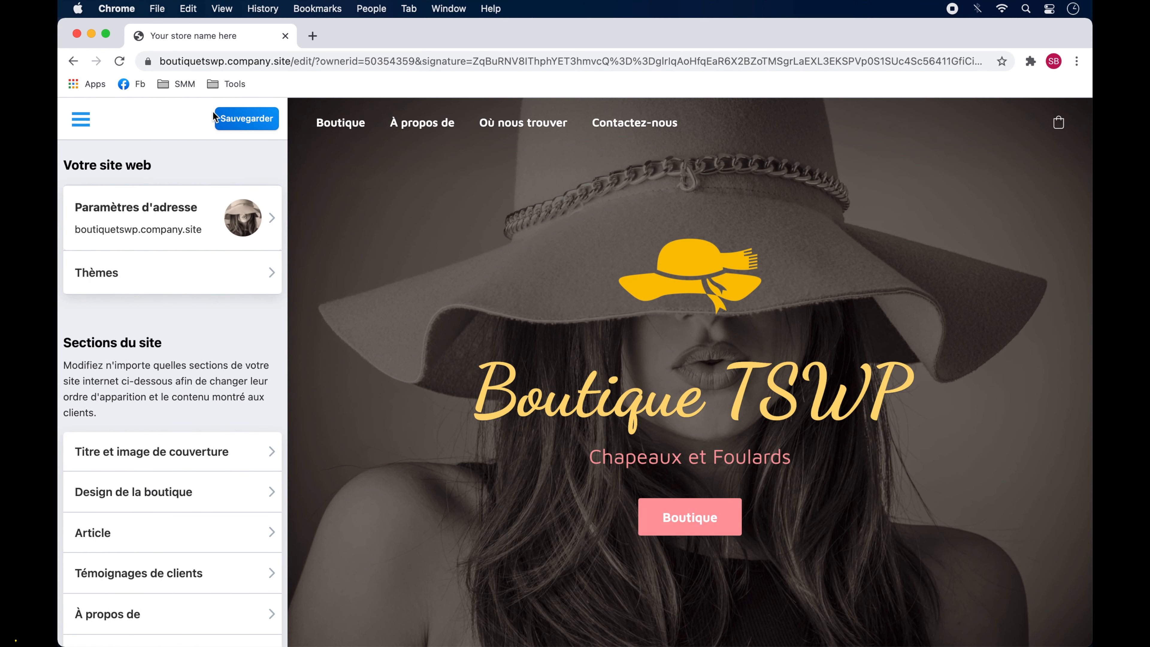
click(247, 122)
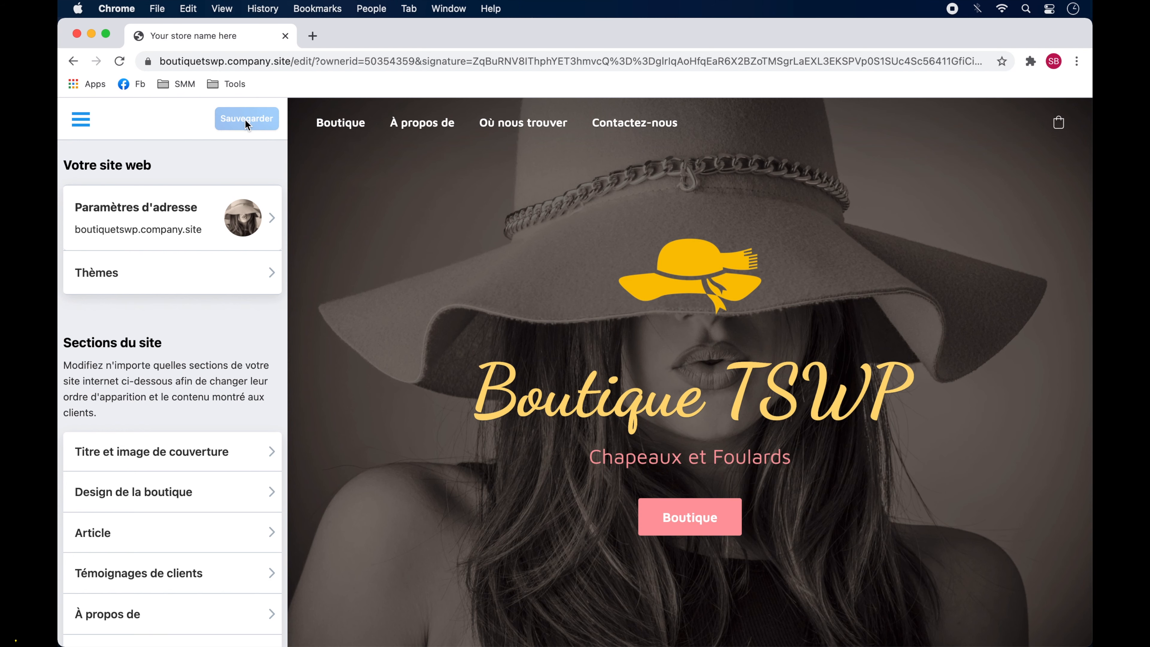
- Open "Design de la boutique", try hiding the section and the "Petite" thumbnail size, and restore the section and "Moyenne"
click(241, 492)
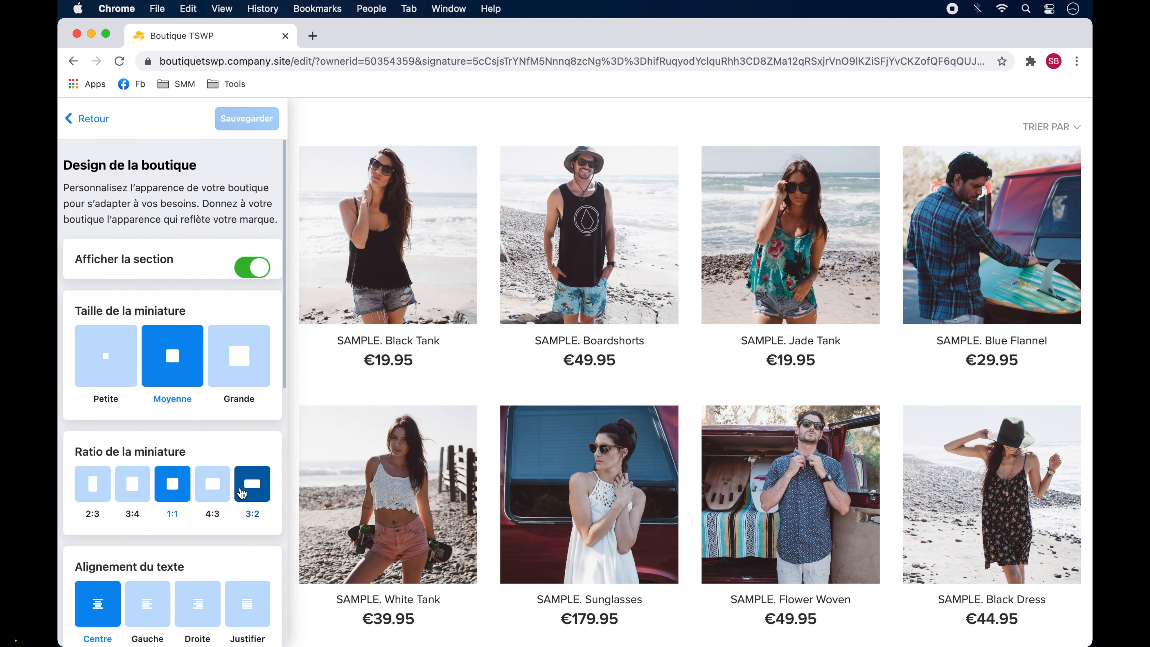
double_click(251, 268)
click(100, 372)
click(184, 366)
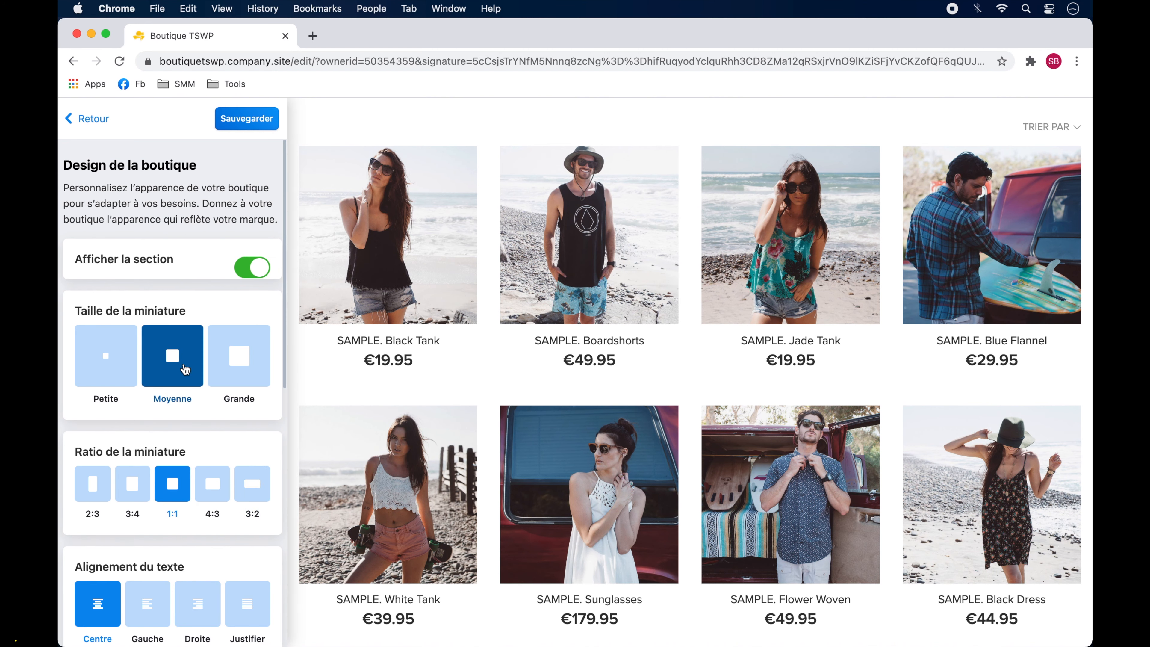
- Try the 2:3 and 3:4 thumbnail ratios and the other text alignments, setting them back to 1:1 and "Centre"
scroll(184, 364, down, 4)
click(97, 289)
click(125, 294)
click(169, 286)
click(149, 406)
click(197, 405)
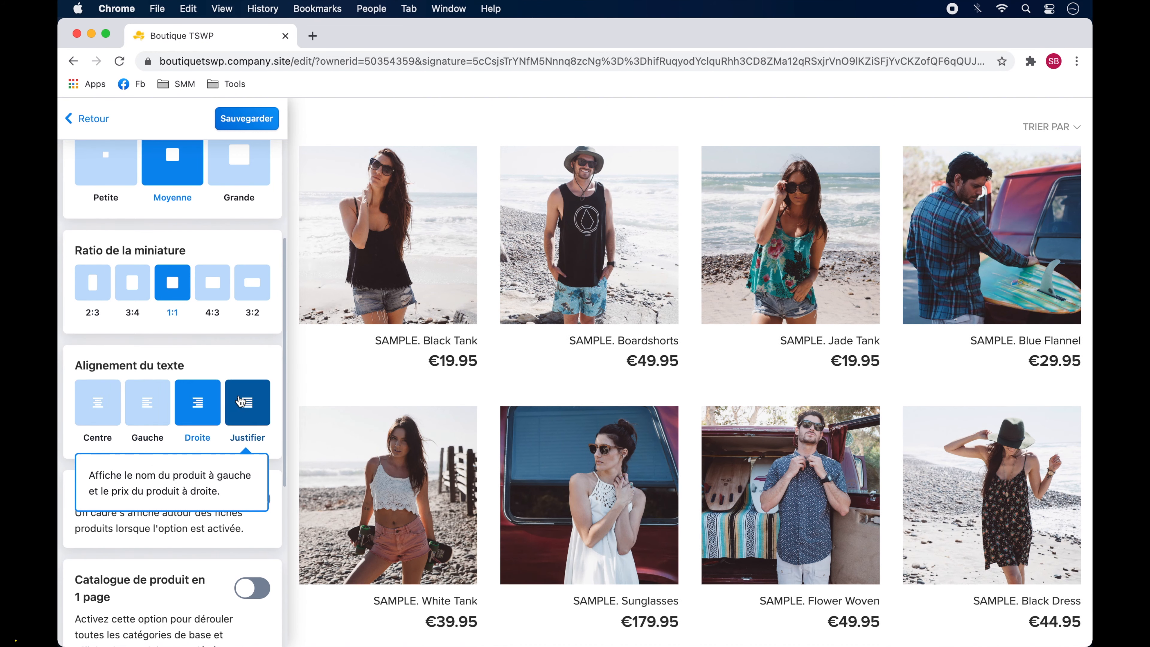
click(245, 404)
click(116, 413)
- Enable the product card border and try the one-page product catalogue option, leaving it off
scroll(190, 390, down, 6)
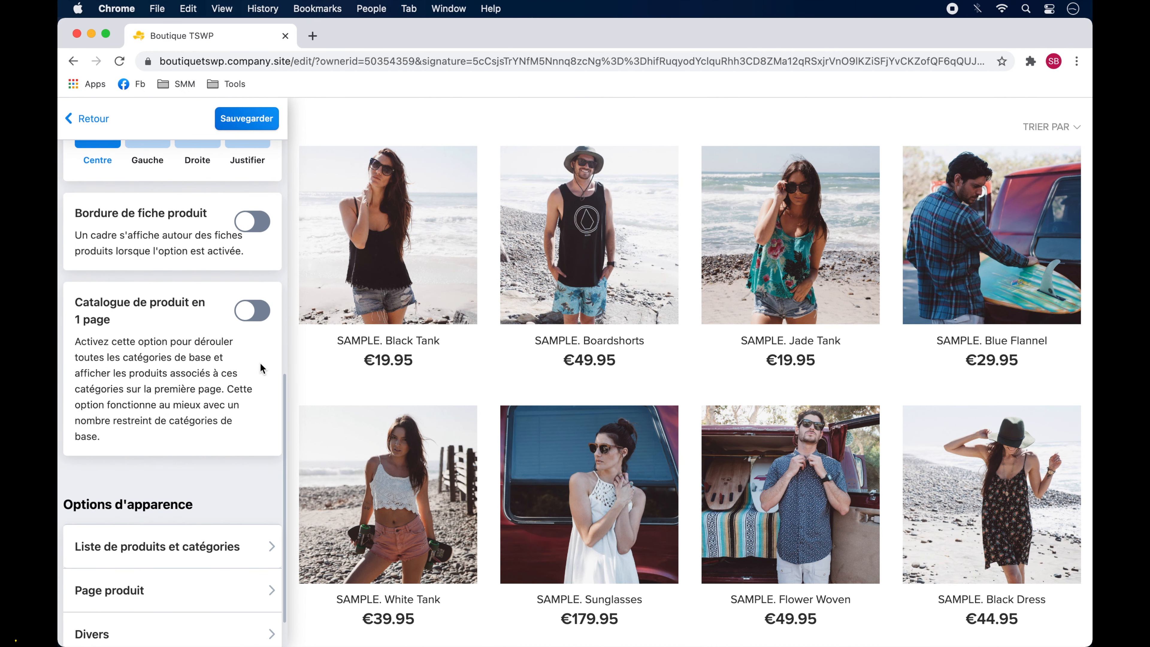
click(251, 222)
click(253, 311)
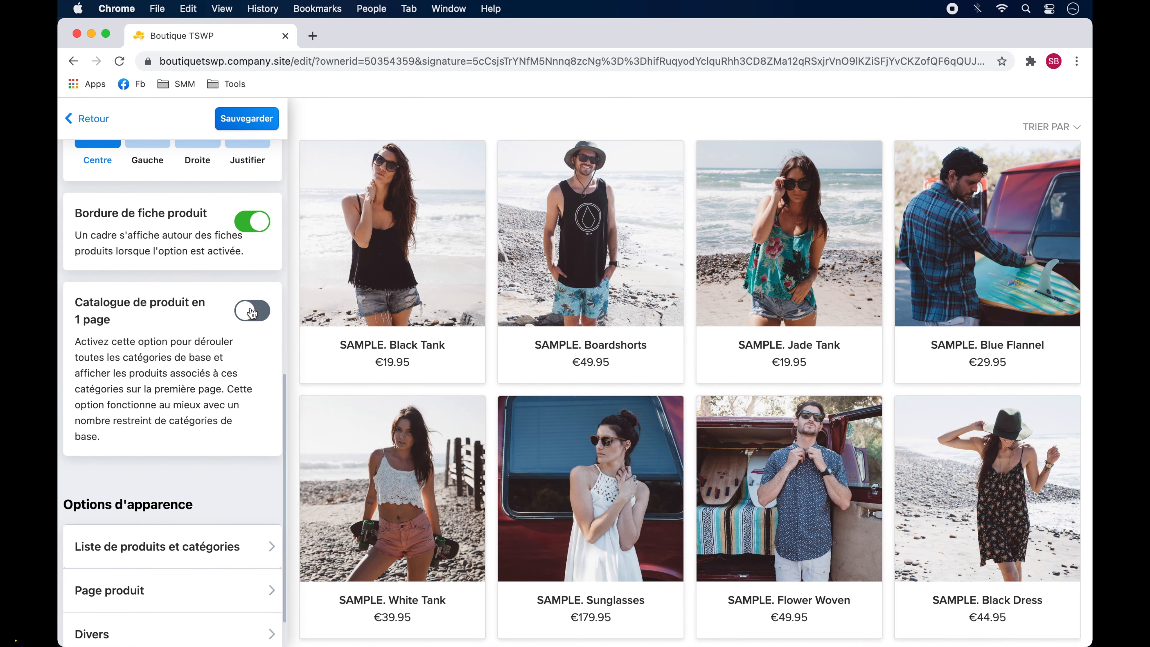
click(253, 312)
scroll(253, 311, down, 1)
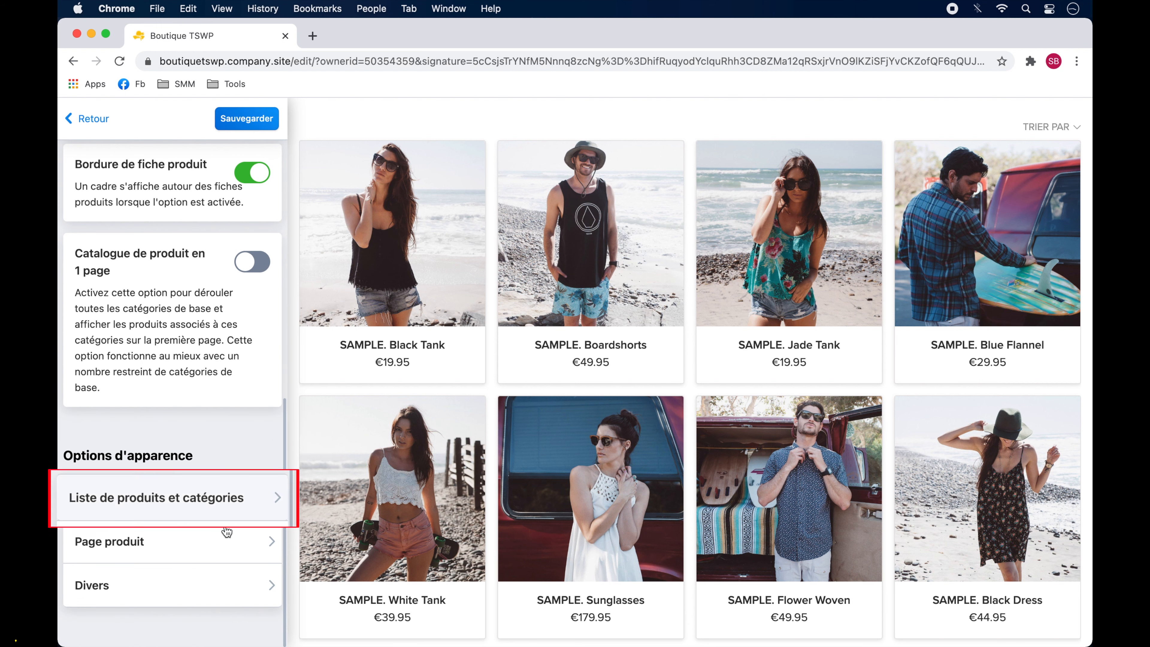
- Examine the display options for the product list and categories and return to the store design settings
click(252, 507)
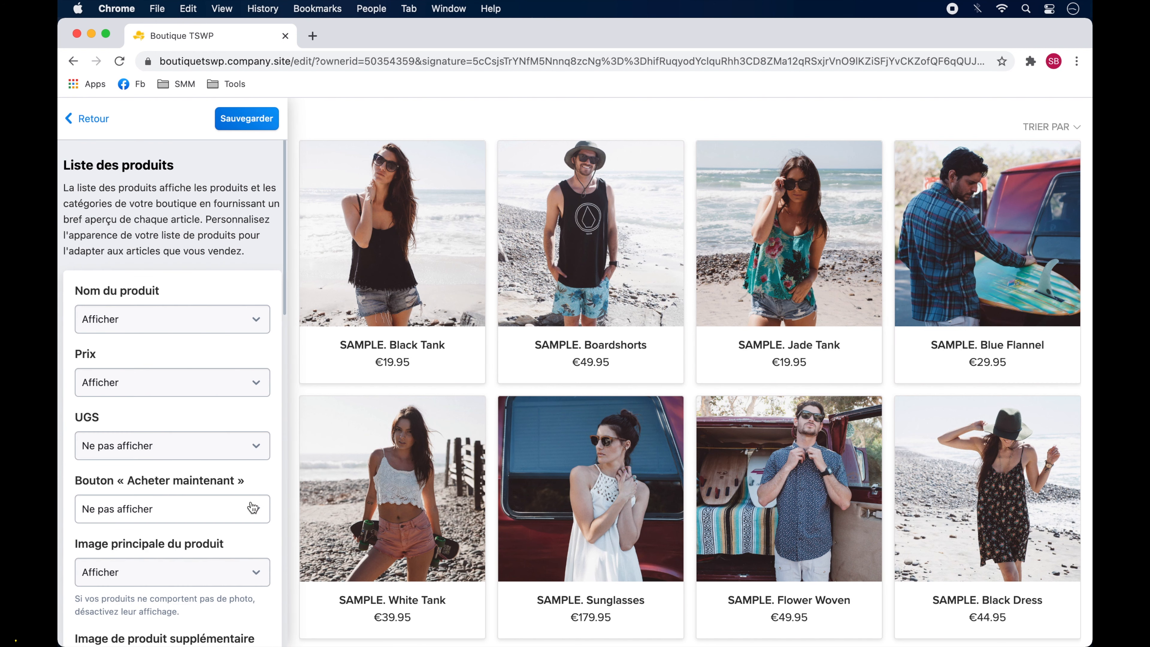
scroll(252, 507, down, 15)
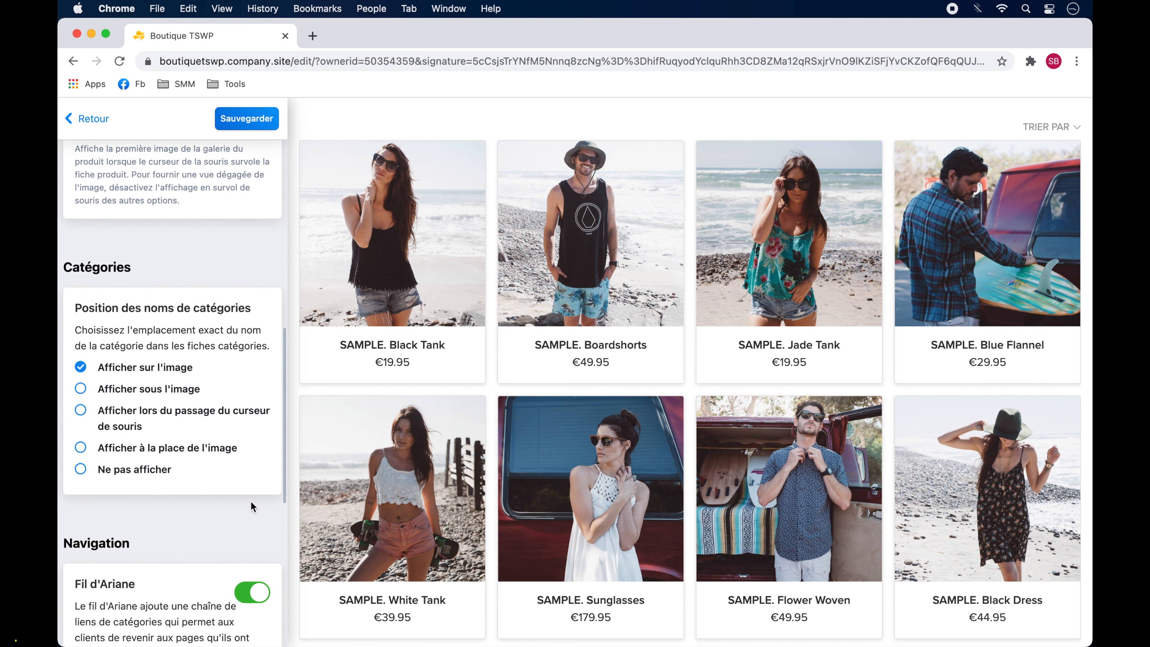
scroll(253, 506, down, 10)
scroll(253, 507, up, 20)
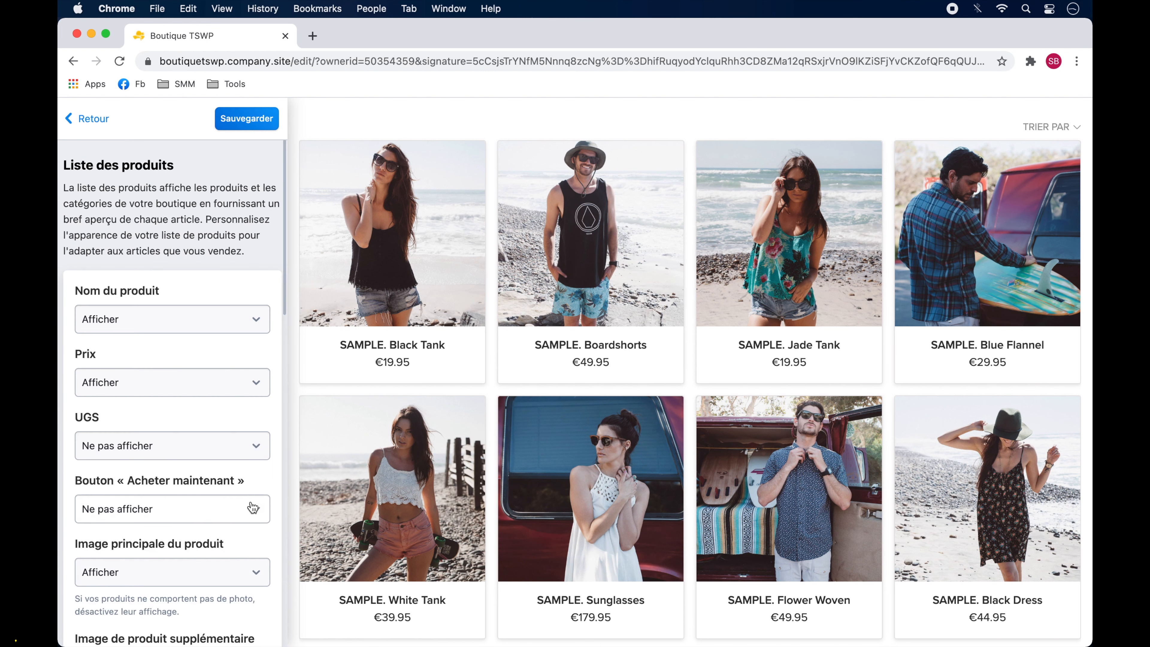
click(90, 118)
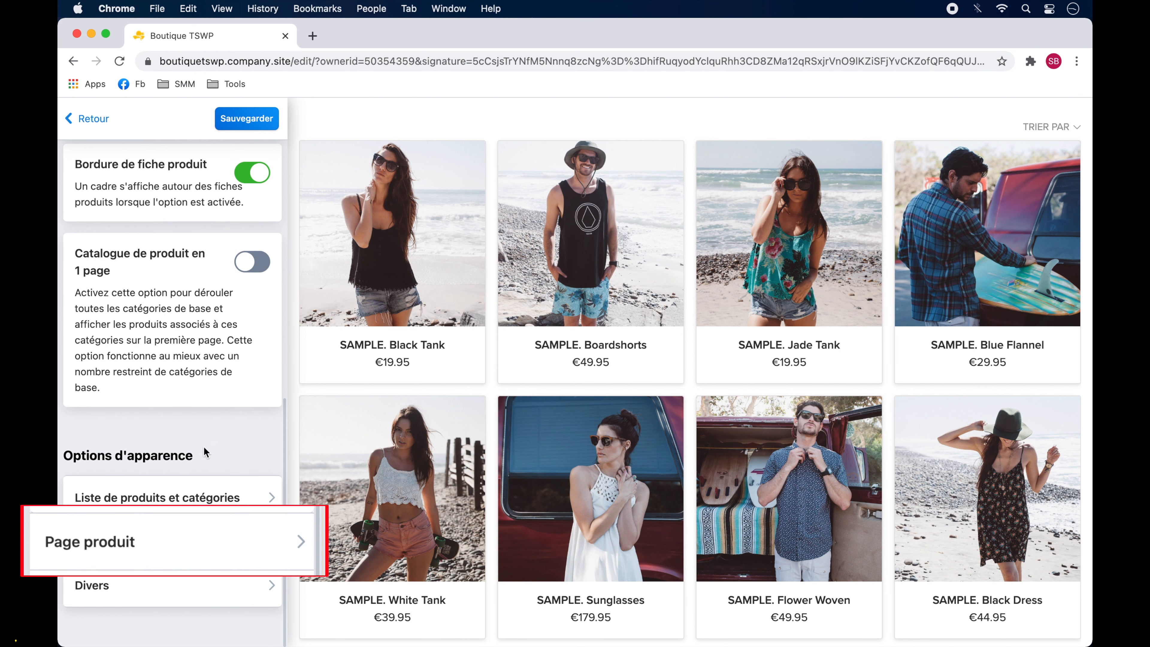
- Open the product page settings, try the other page and image gallery layouts, and restore the first layout of each
click(268, 530)
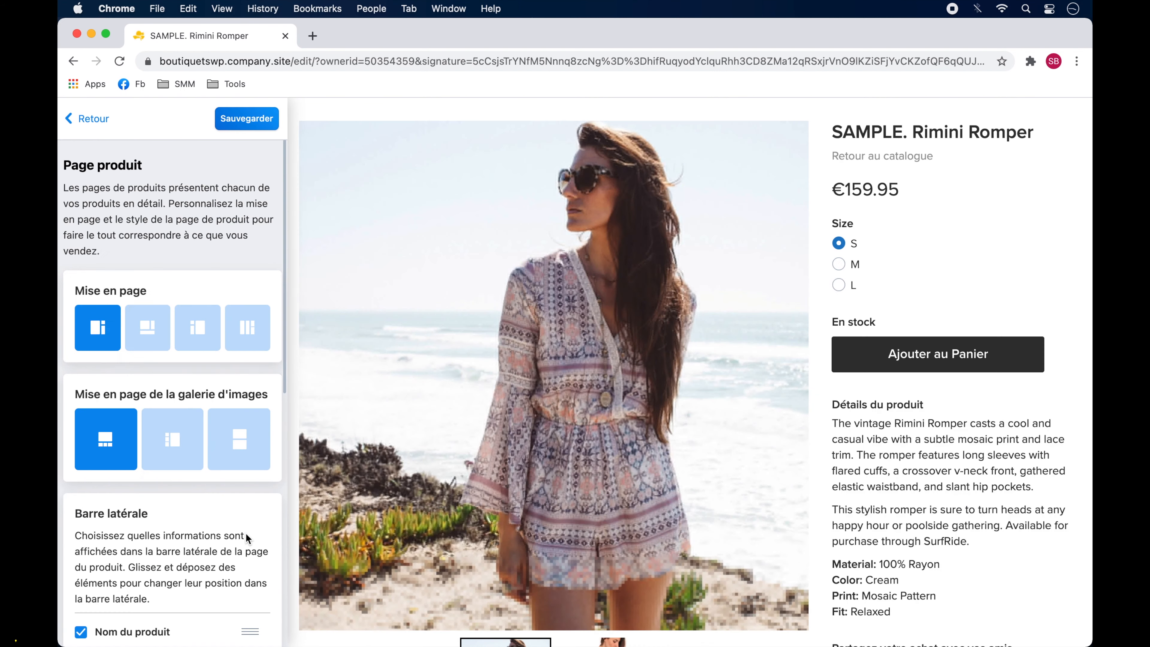
click(154, 336)
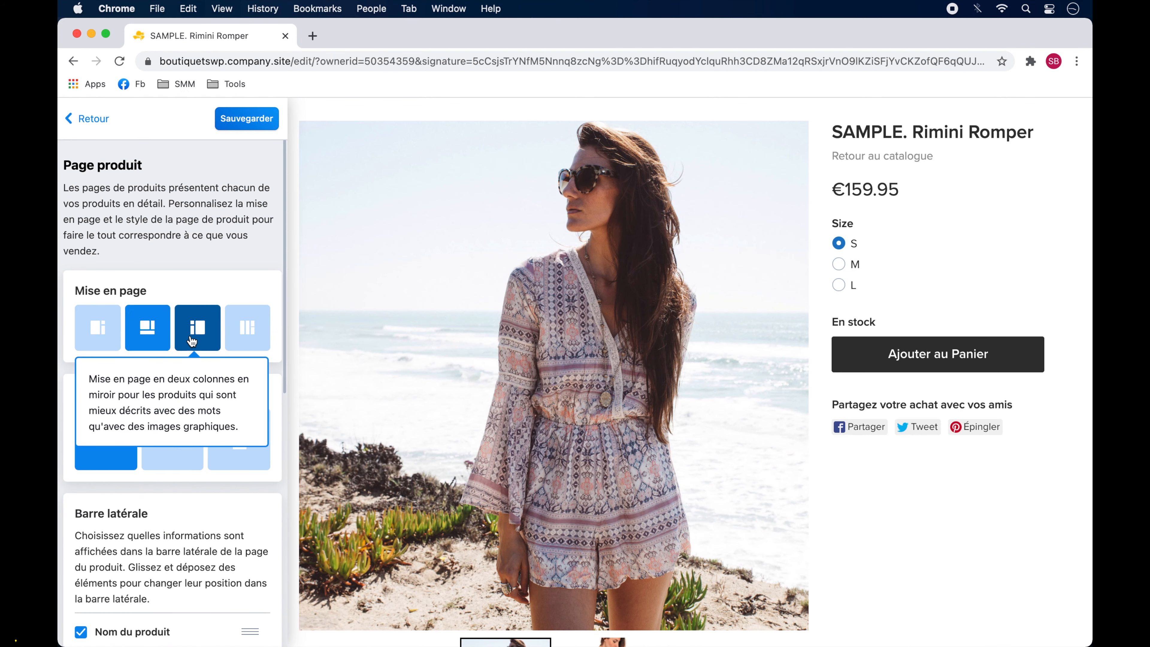
click(194, 335)
click(247, 334)
click(104, 336)
click(172, 439)
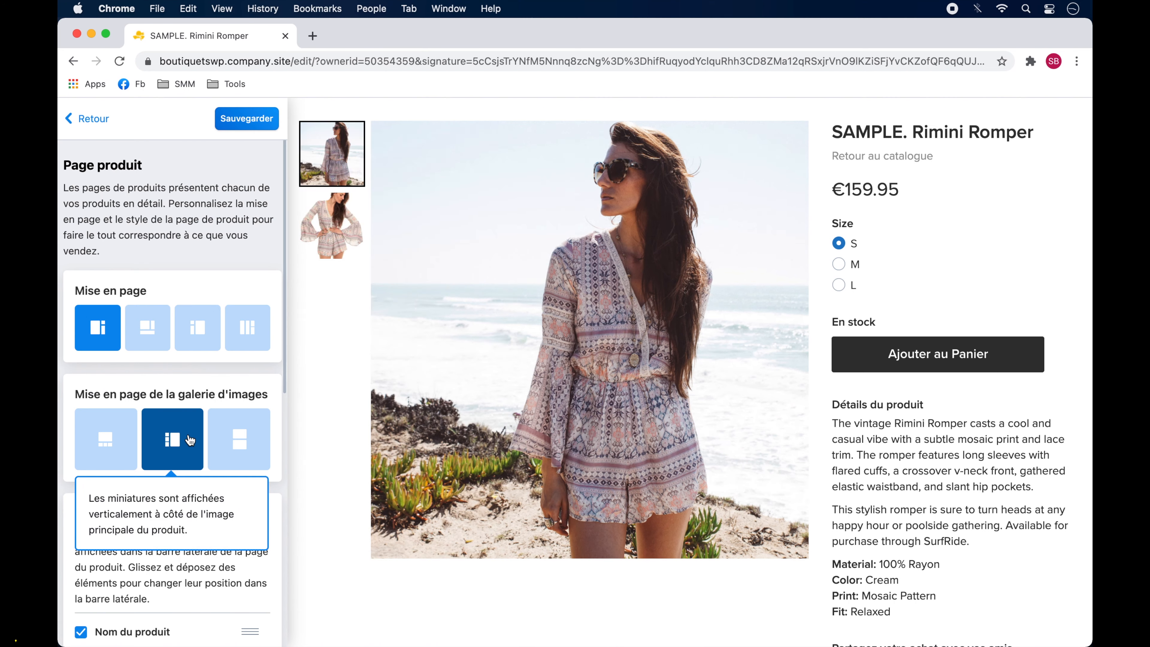
click(240, 439)
click(104, 441)
- Try hiding the product name and breadcrumb in the product page sidebar, restore both and return to the store design settings
scroll(165, 398, down, 7)
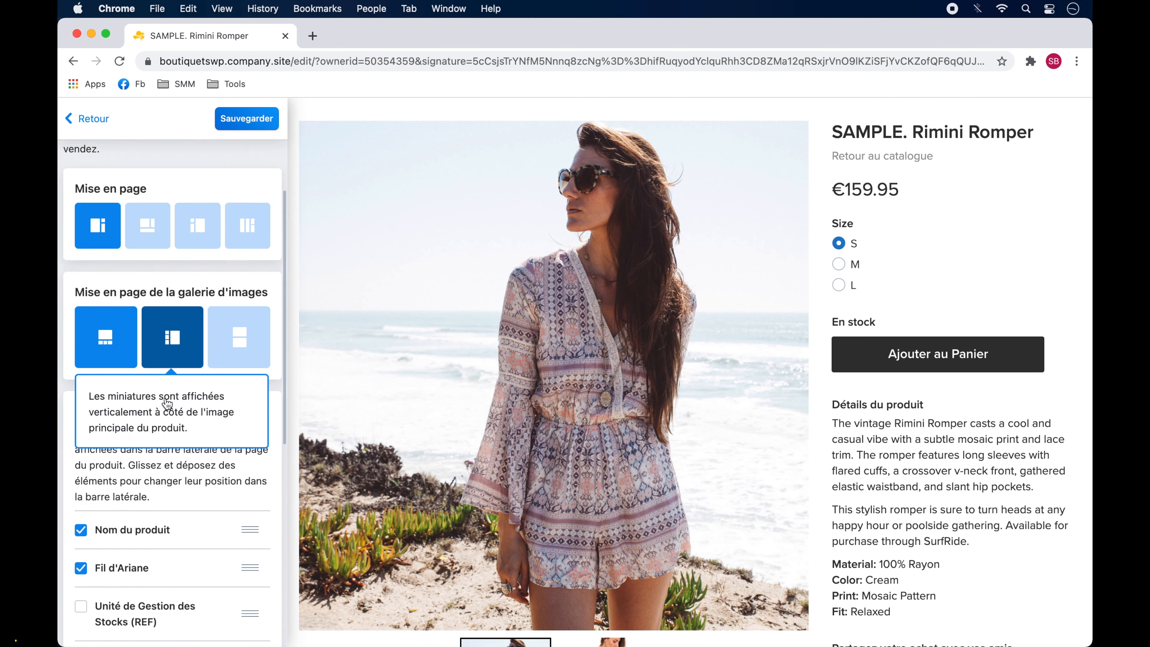
click(81, 305)
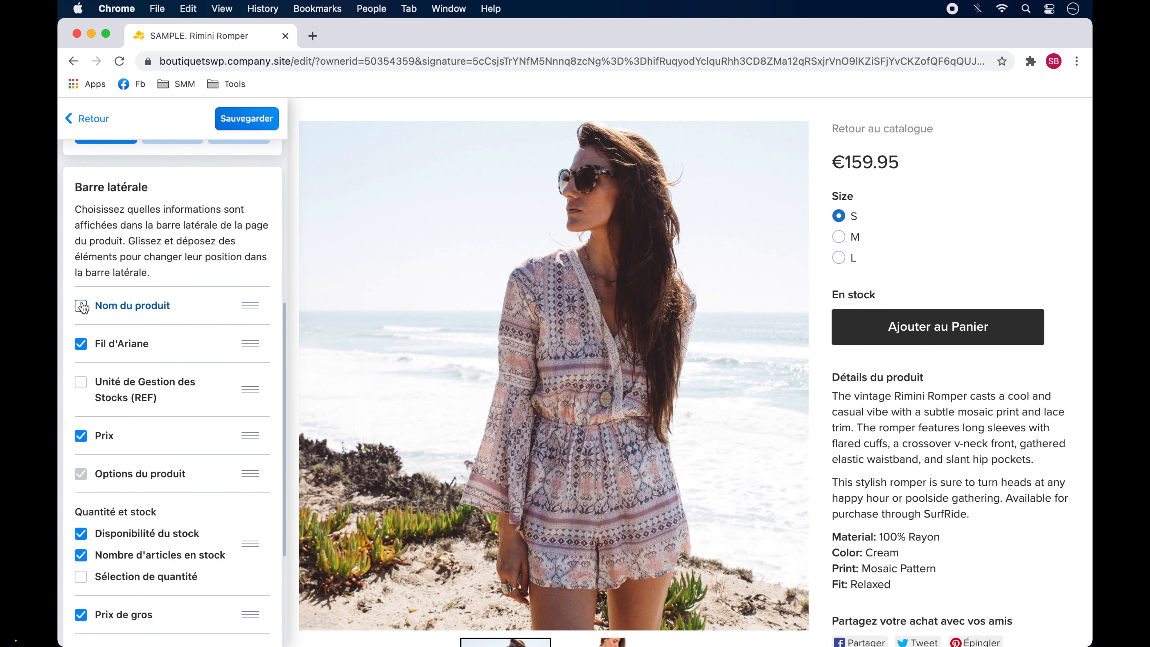
click(80, 305)
click(81, 346)
click(81, 345)
mouse_move(250, 344)
mouse_down()
mouse_move(244, 296)
mouse_move(244, 339)
mouse_up()
scroll(245, 342, down, 4)
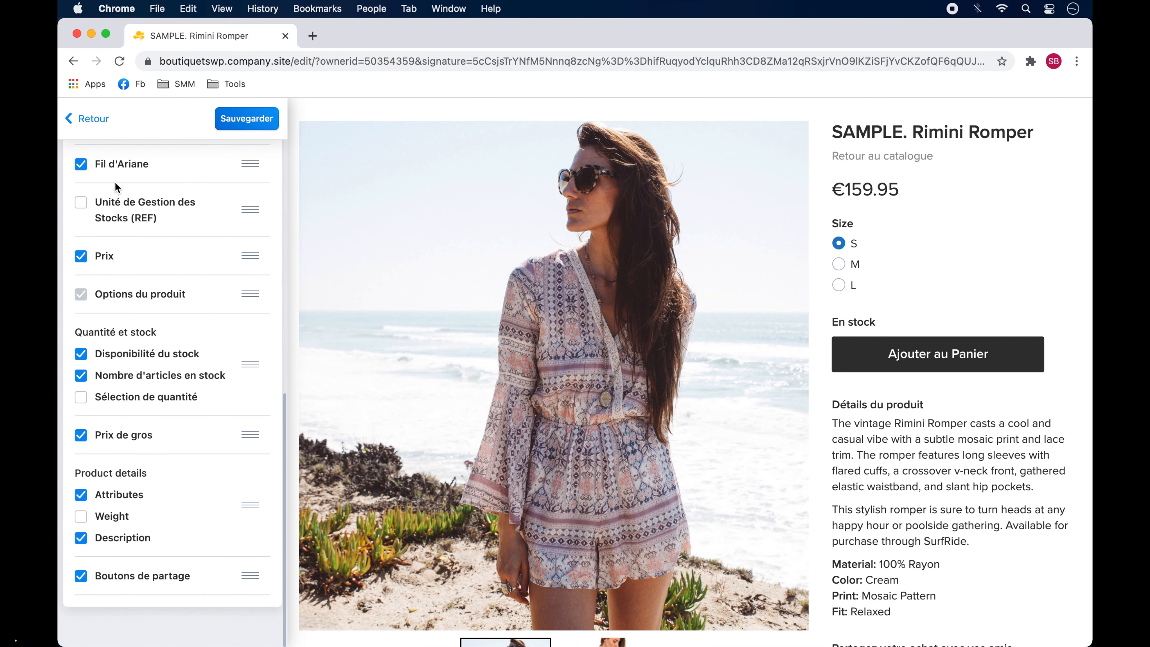
click(93, 119)
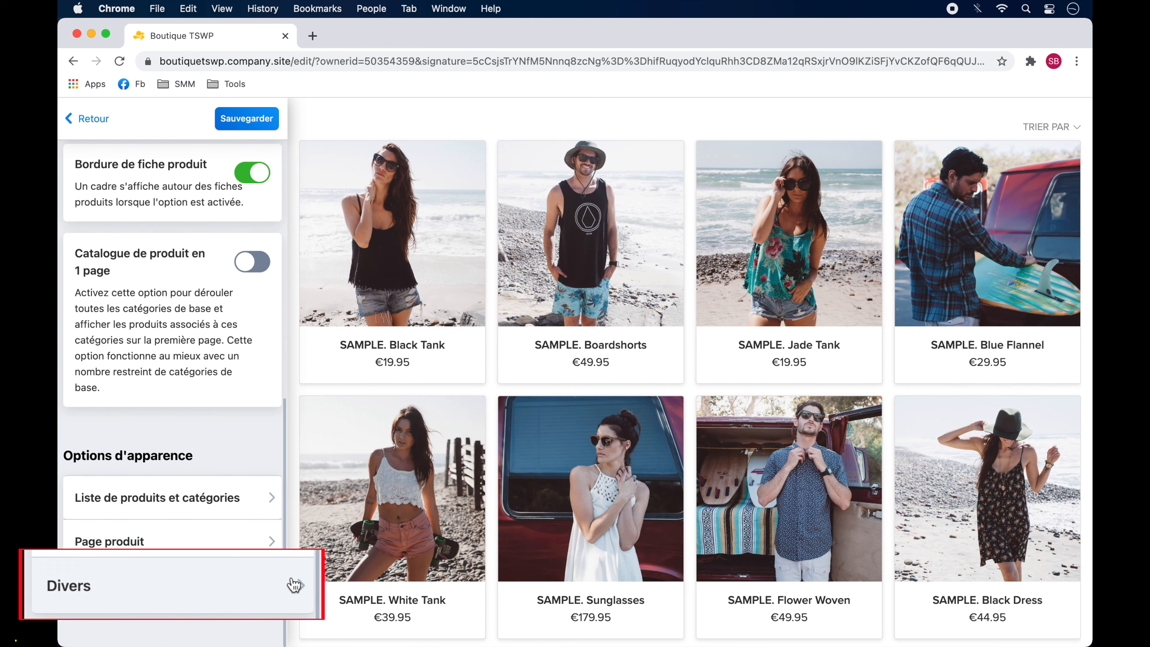
- Review the "Divers" navigation options, return to the website sections overview and save the store design changes
click(265, 584)
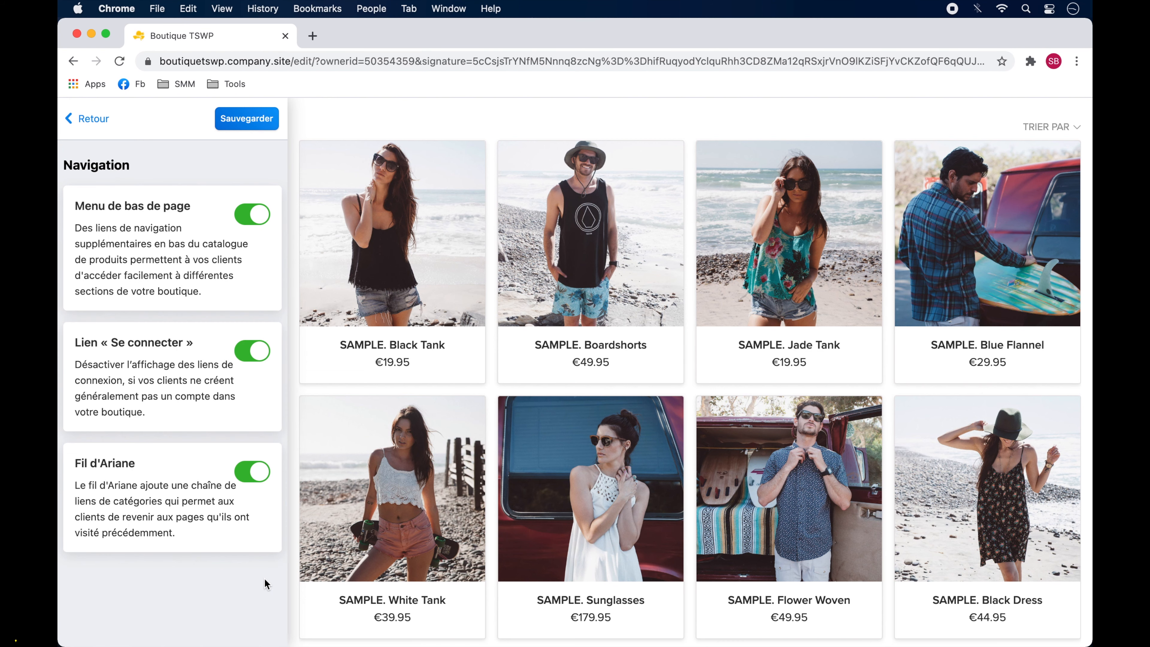
click(93, 120)
click(90, 120)
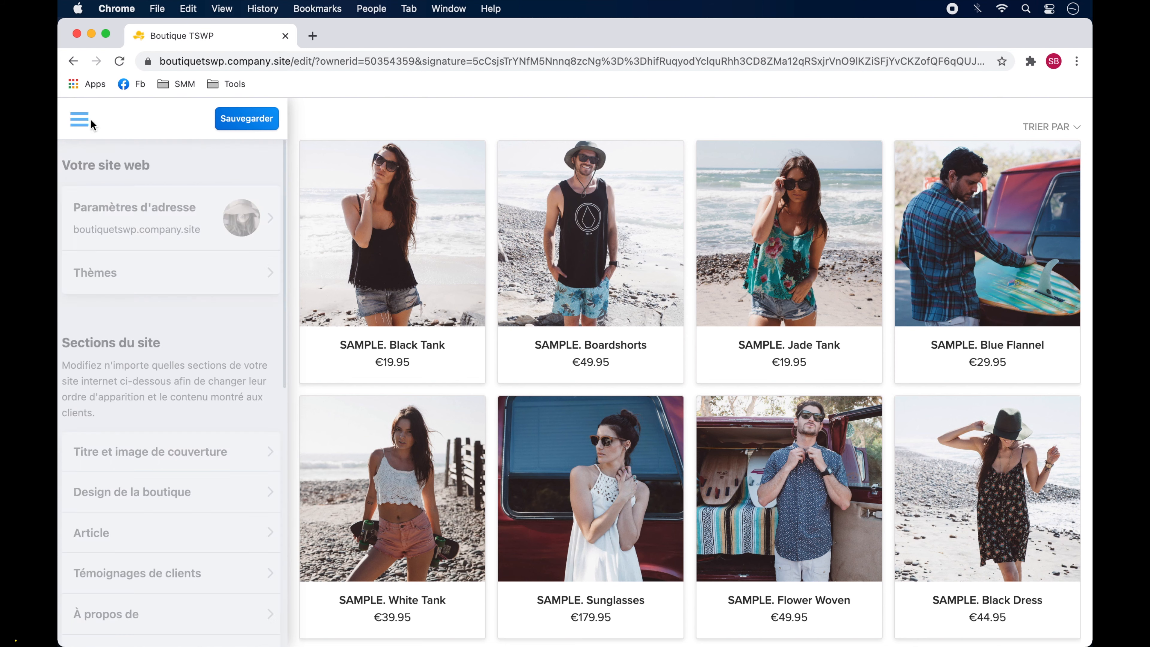
click(246, 121)
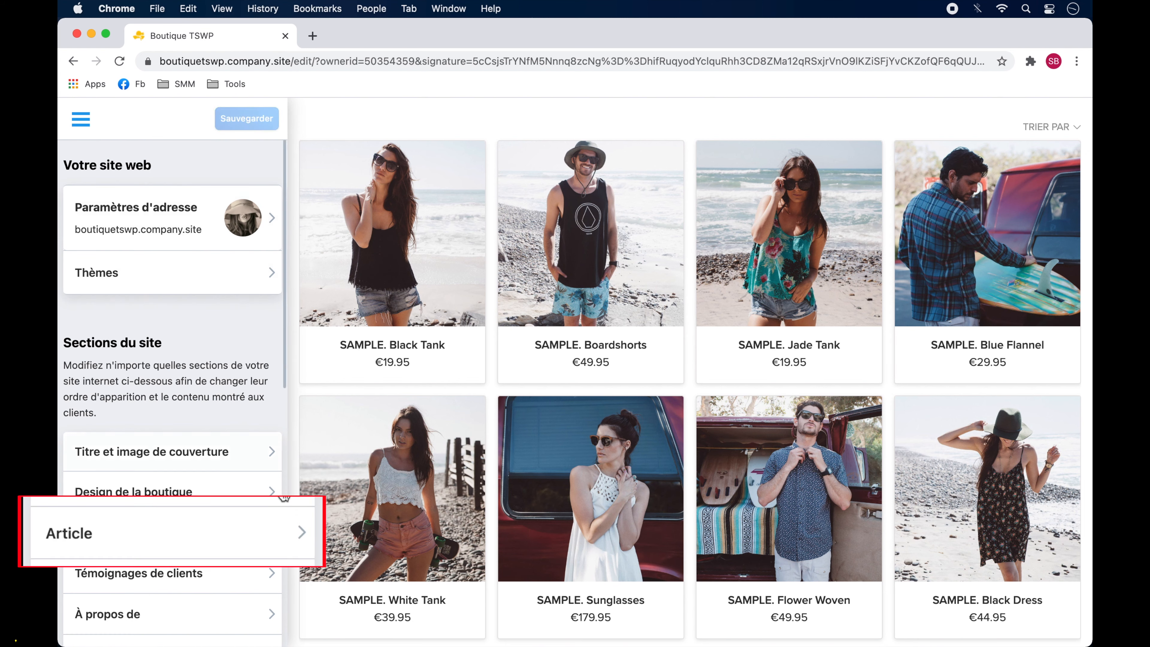
- Hide the "Article" section of the website and save the change
click(259, 534)
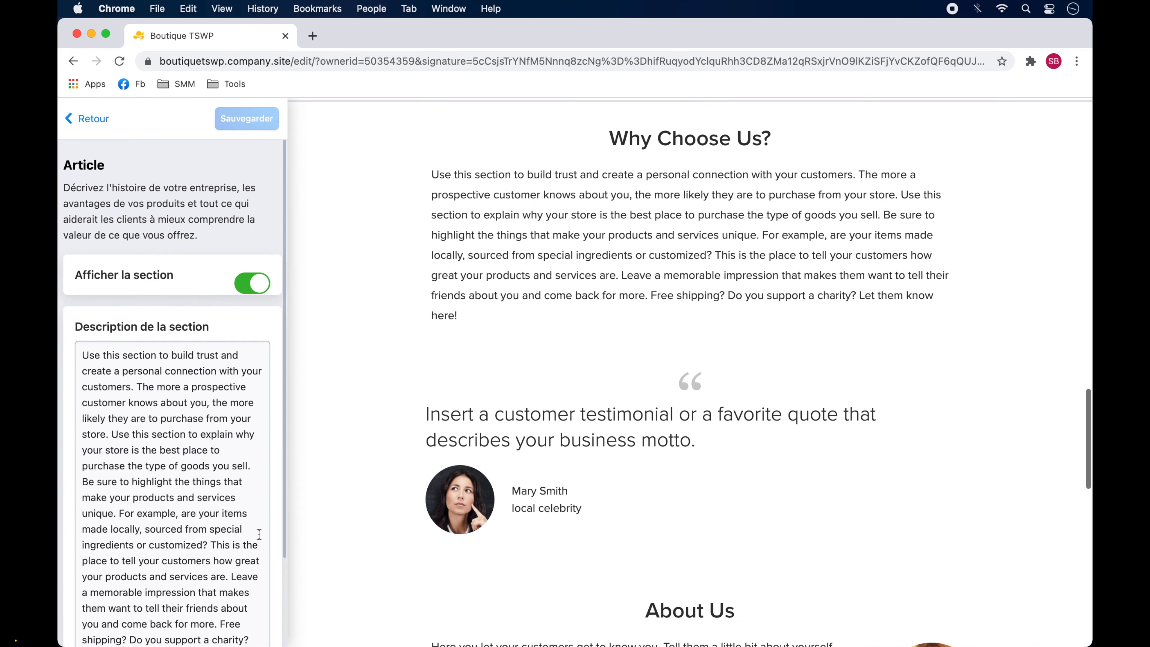
click(252, 283)
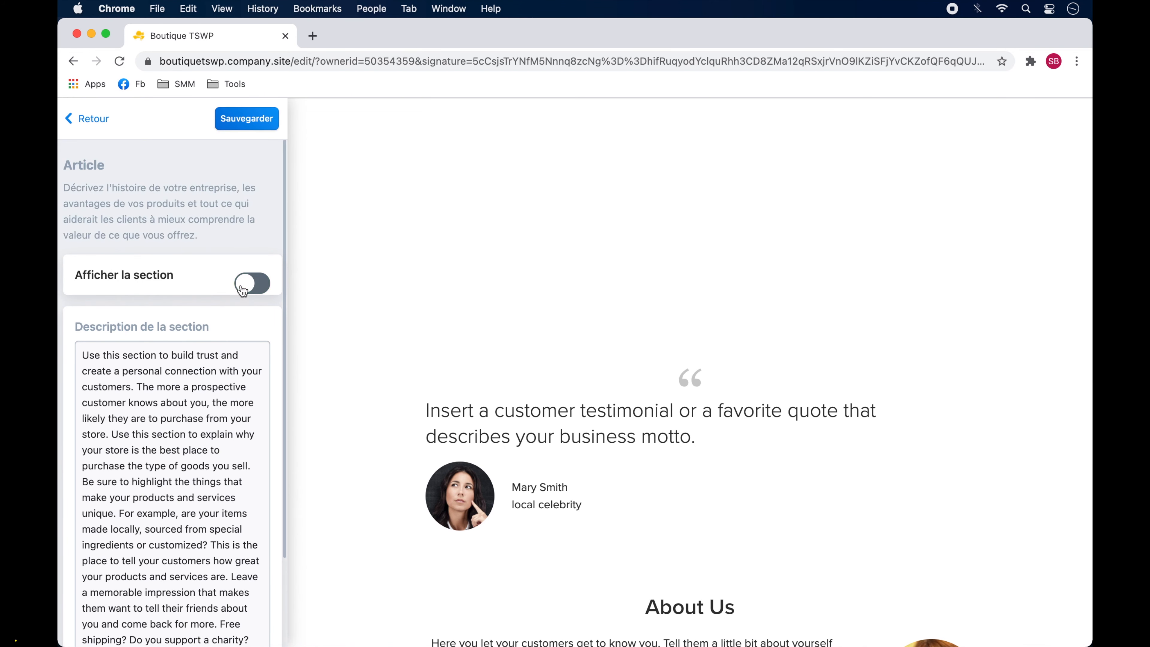
click(88, 119)
click(246, 120)
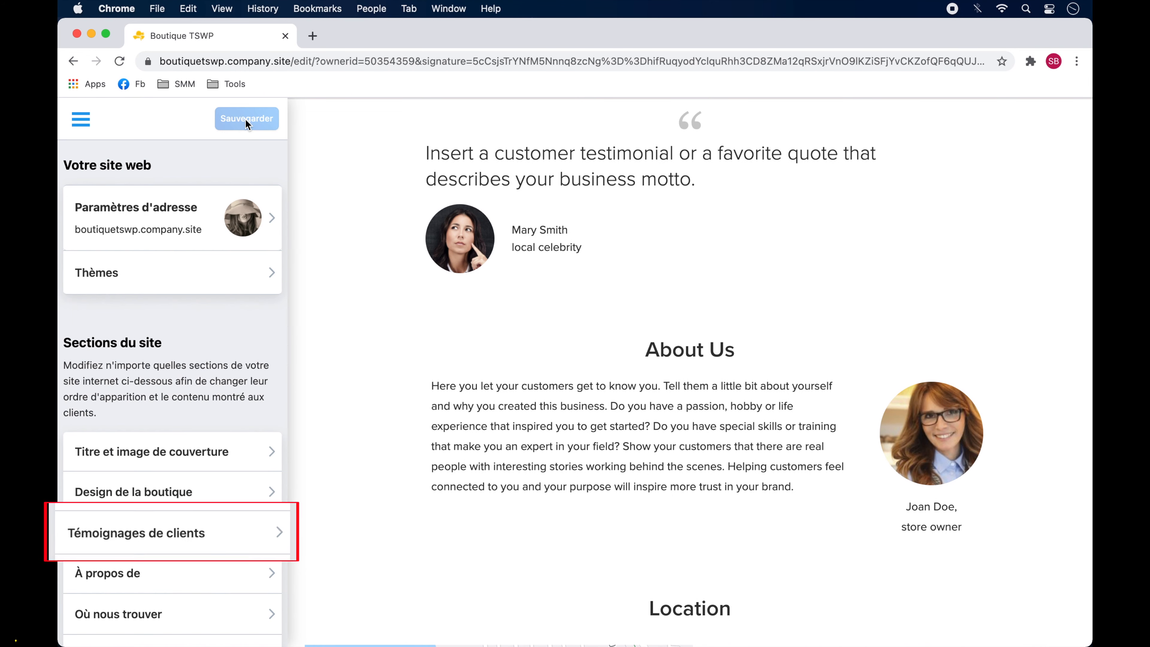
- Open "Témoignages de clients" and add more sample testimonials, up to Témoignage #4
click(236, 532)
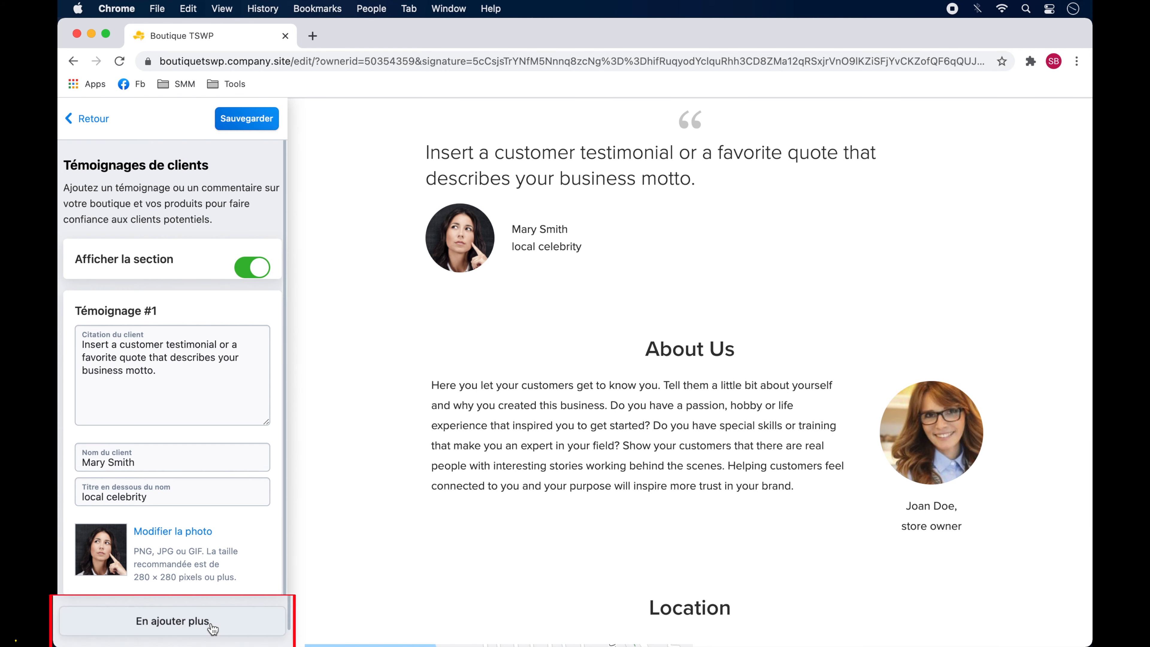
click(181, 623)
click(178, 617)
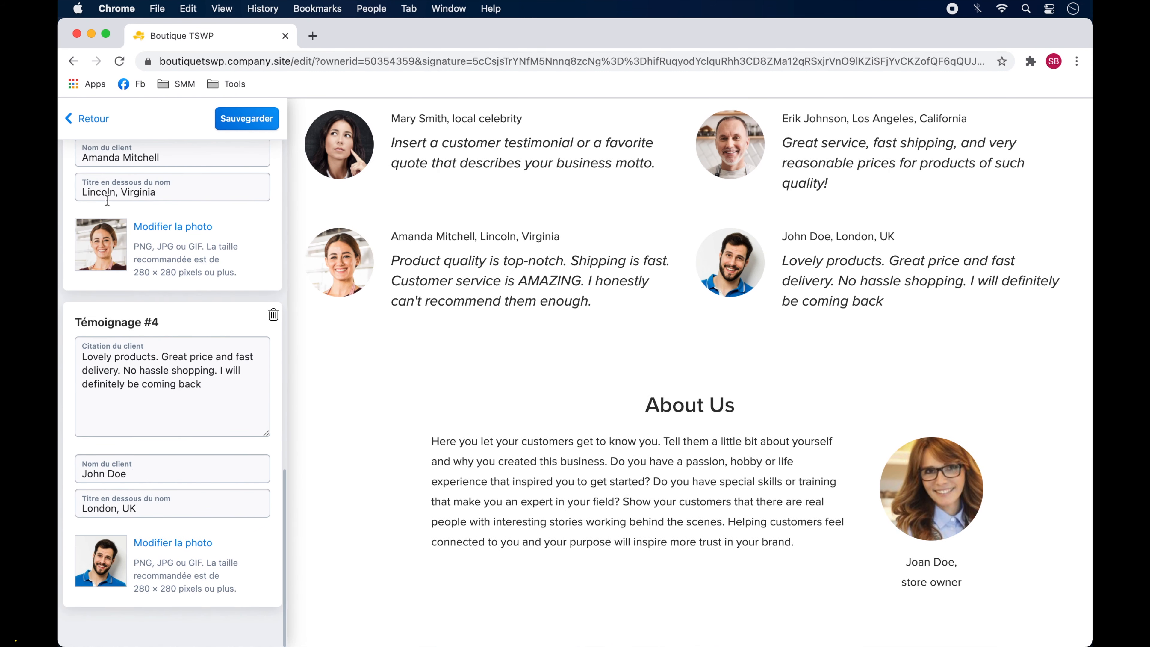
- Save the customer testimonial changes and look through the "À propos de" section settings
click(88, 119)
click(247, 120)
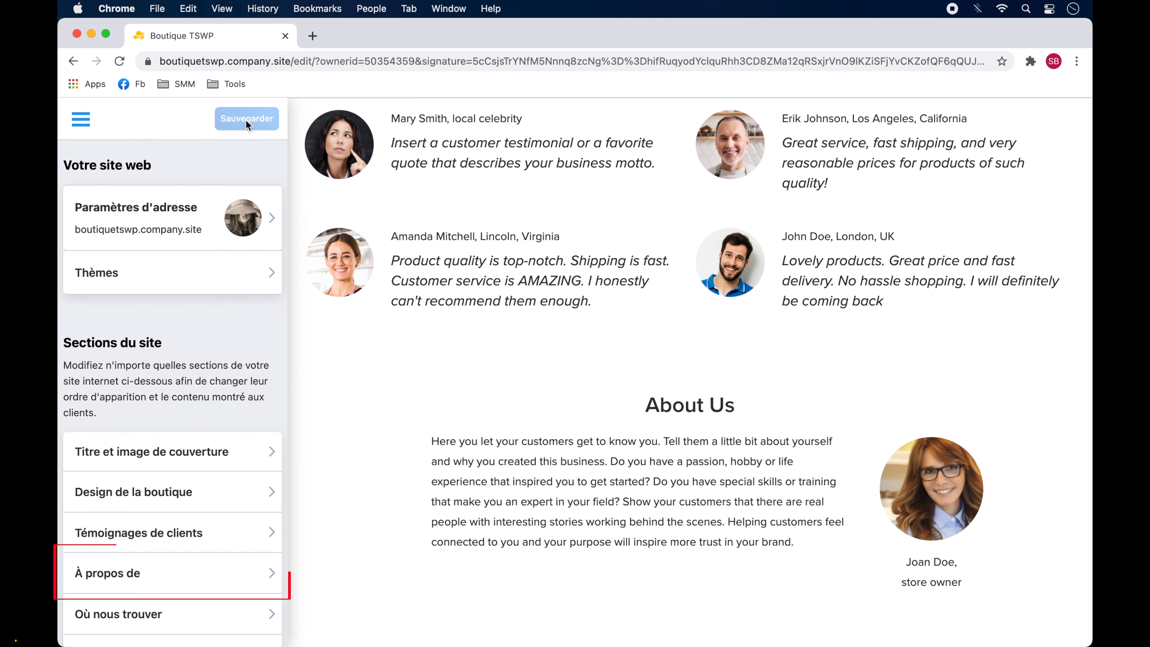
click(225, 573)
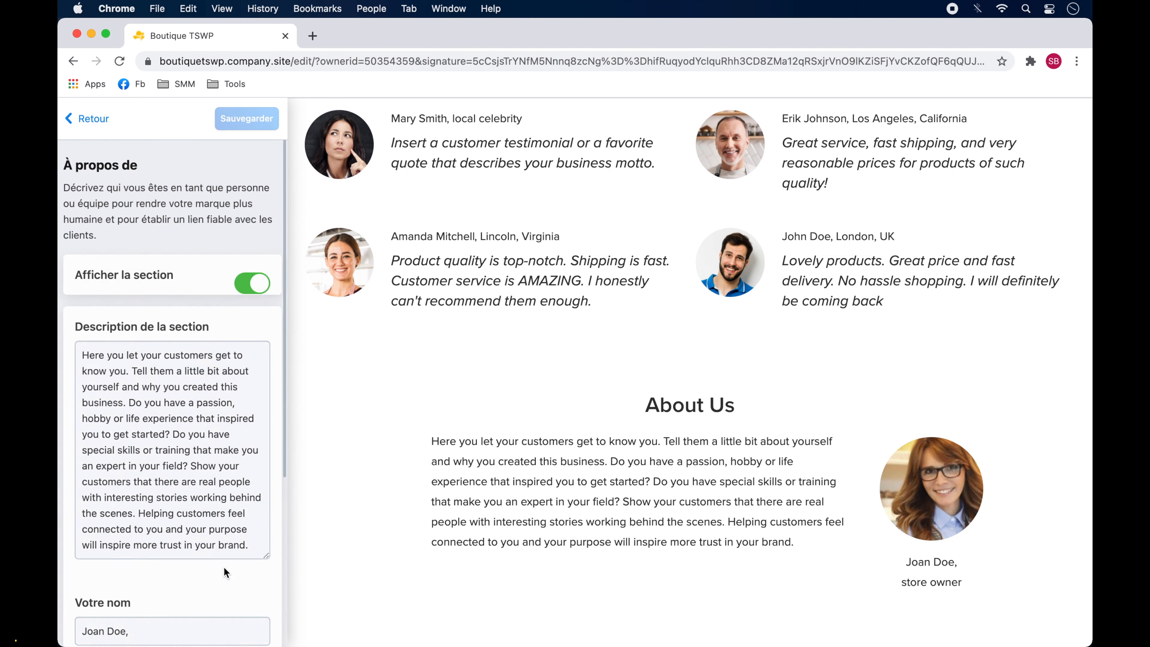
click(90, 120)
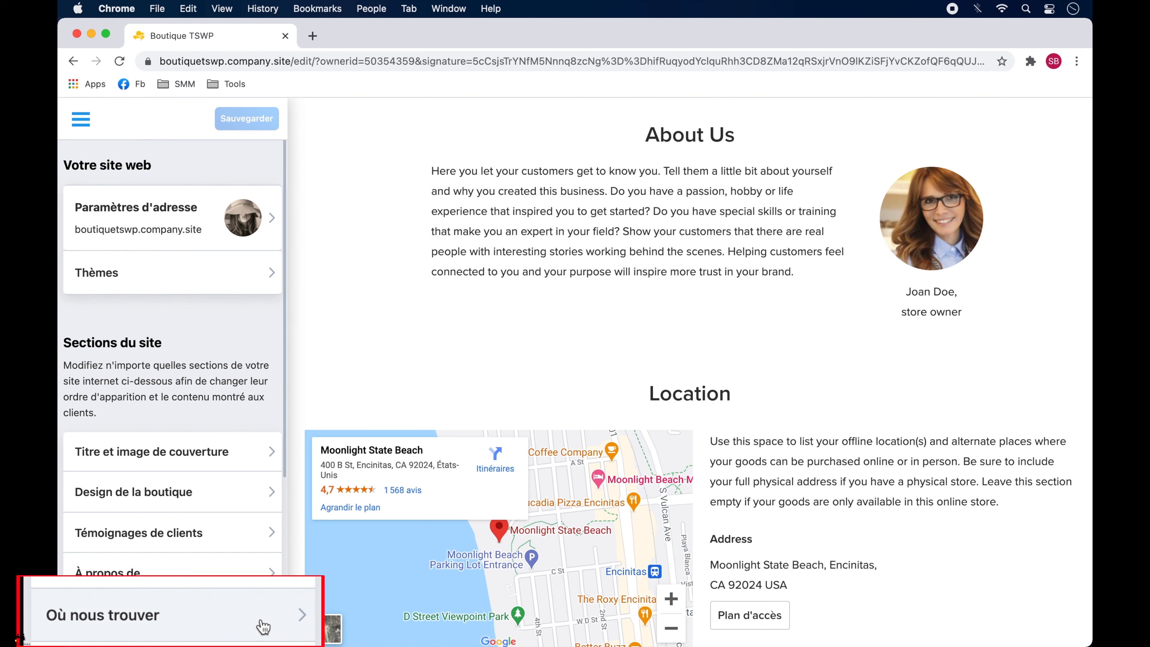
- In the "Où nous trouver" section, set the opening hours subtitle to "Heure d'ouverture"
click(240, 617)
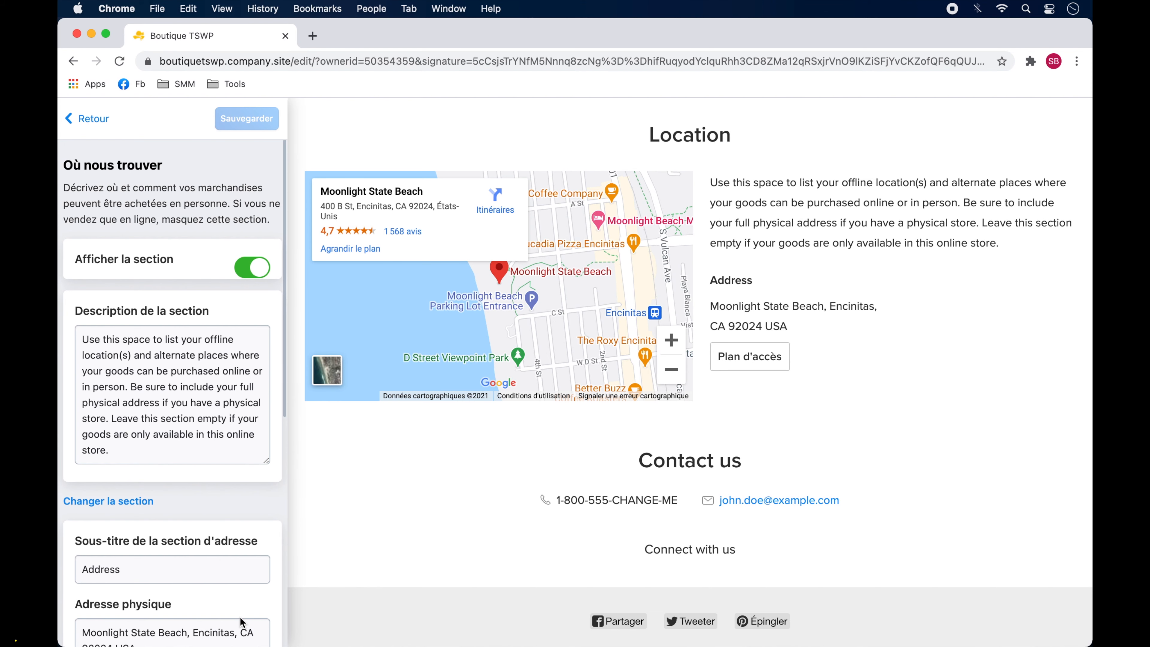
scroll(242, 624, down, 8)
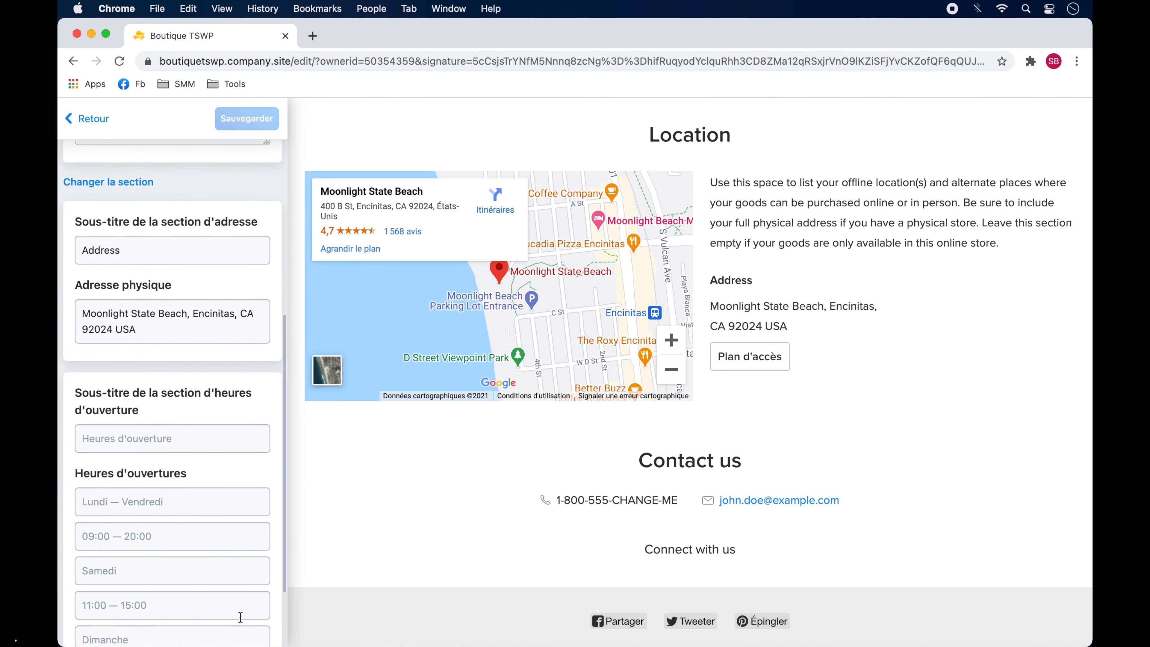
scroll(241, 617, down, 3)
click(162, 340)
text(Heure d'ouverture)
- Enter the opening hours as "Lundi - Vendredi", "08 h -18 h" and "Week-end fermé", and save the location section
click(162, 405)
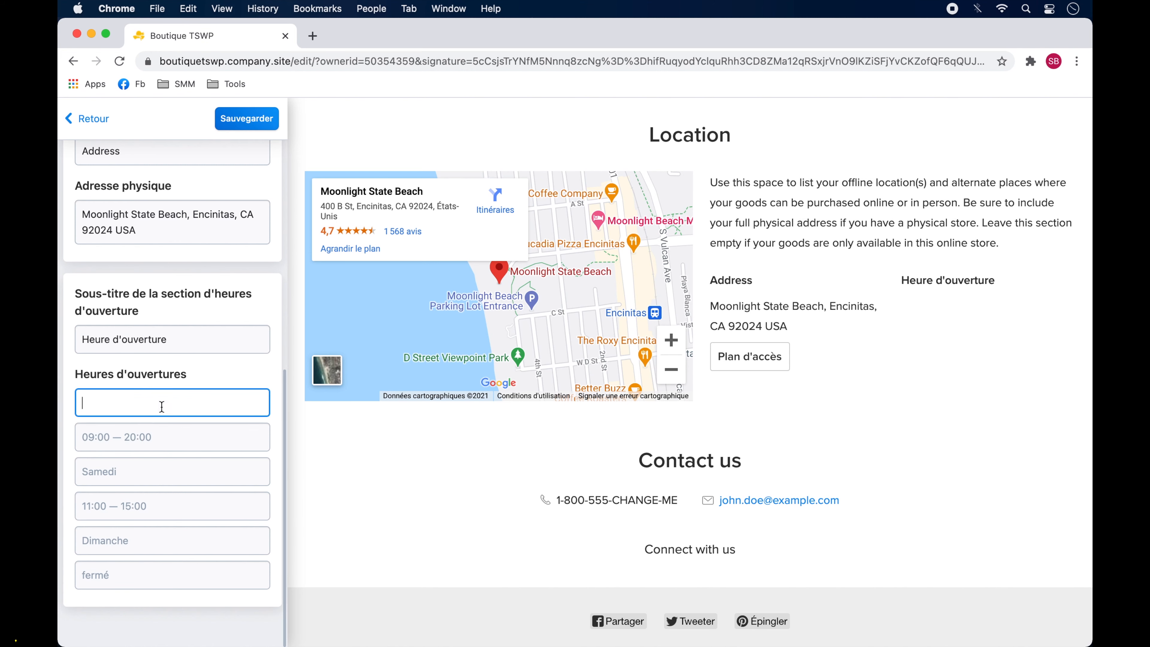
text(Lundi - Vendredi)
click(171, 440)
text(08 h -18 h)
click(171, 473)
text(Week-end fermé)
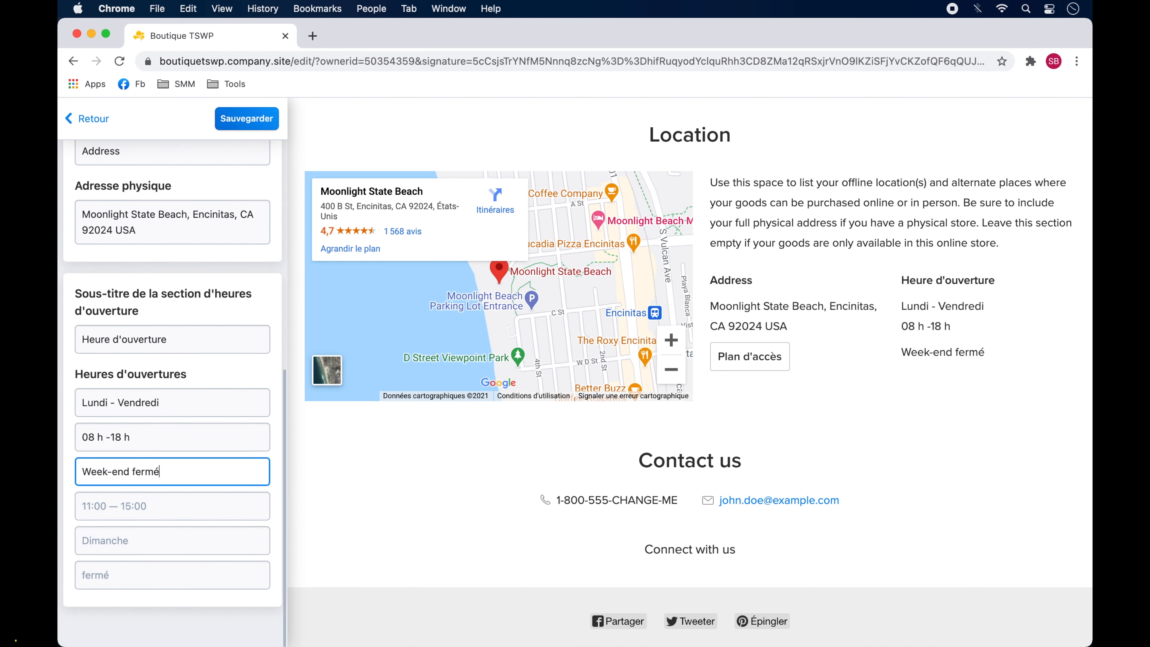
click(91, 118)
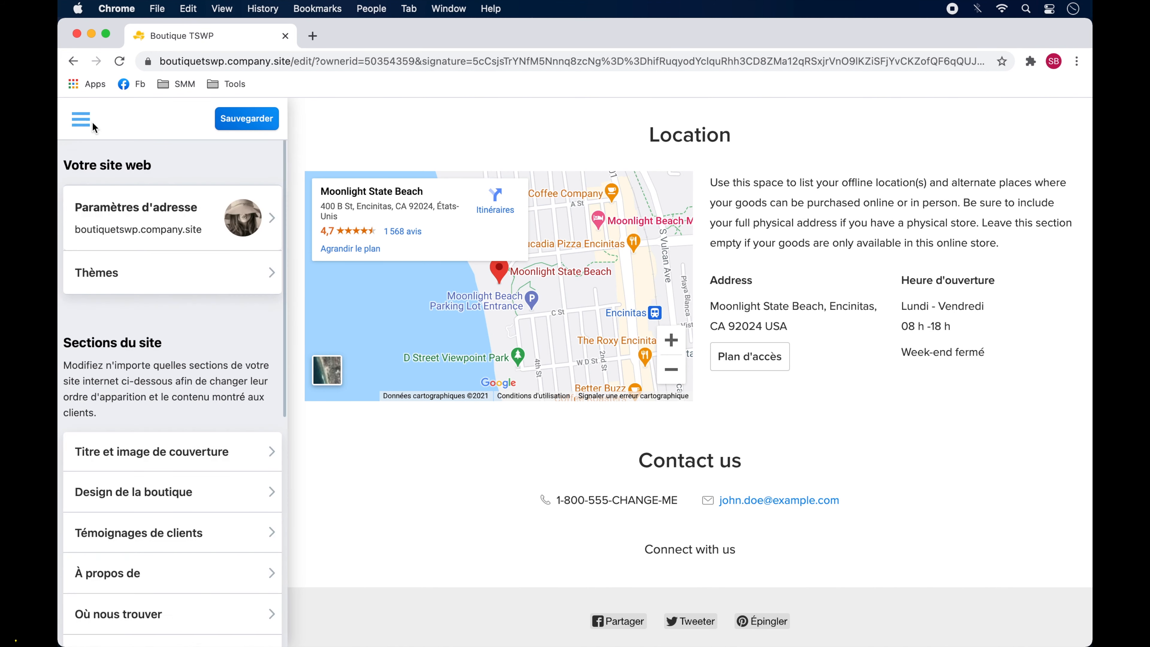
click(245, 119)
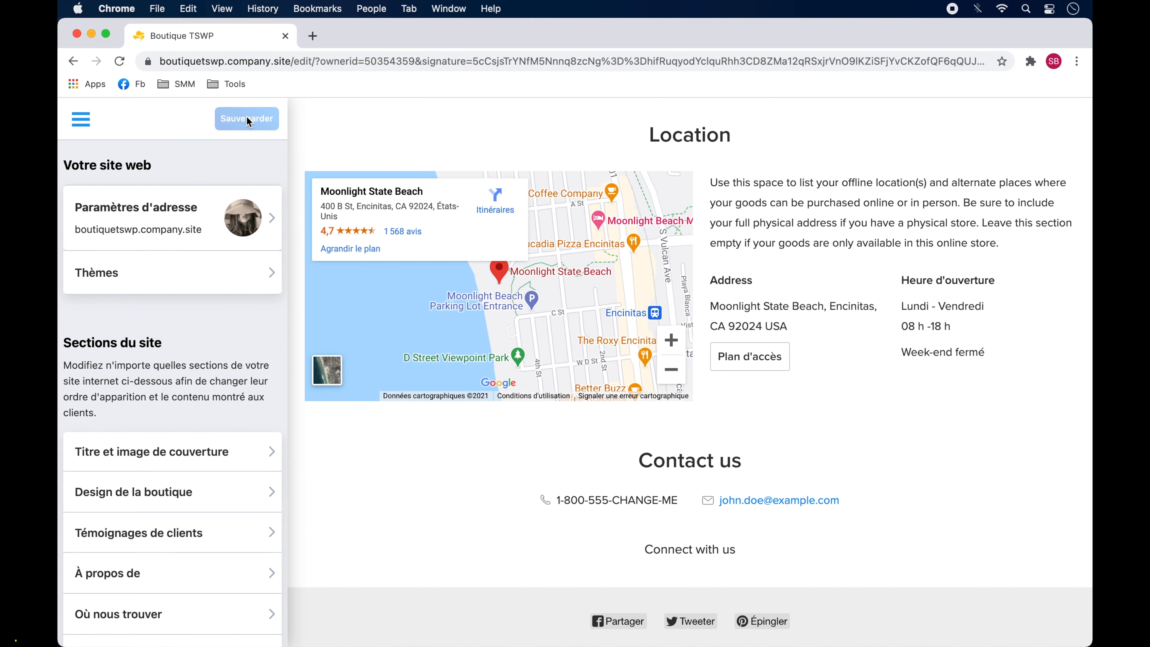
scroll(244, 531, down, 3)
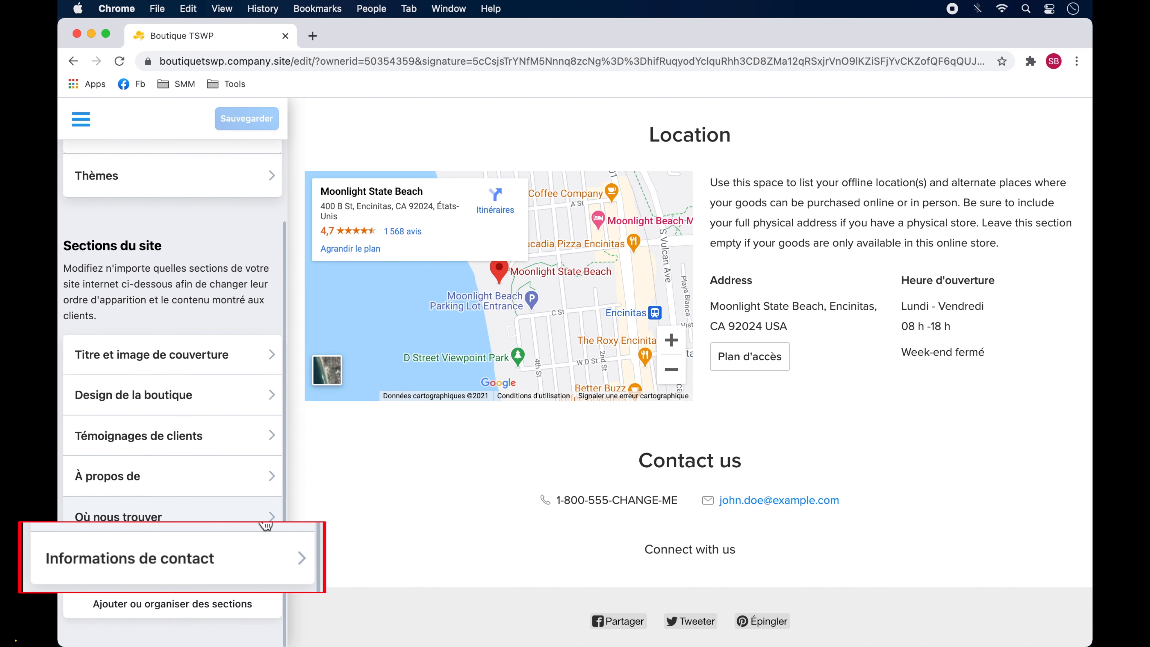
click(240, 569)
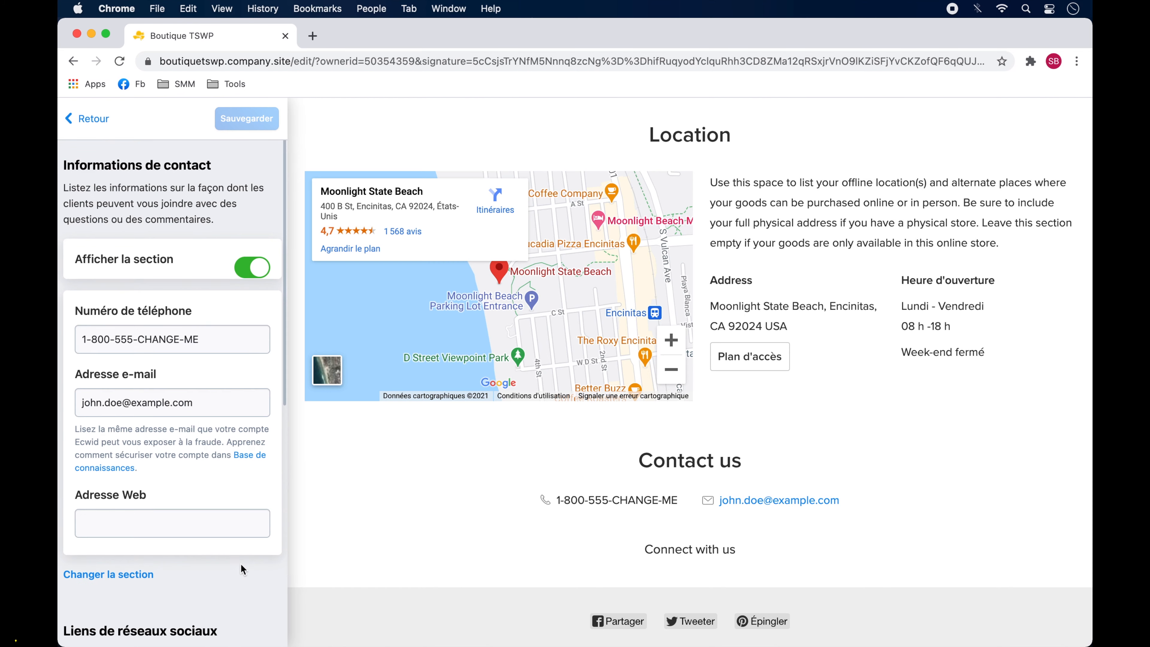
scroll(242, 567, down, 10)
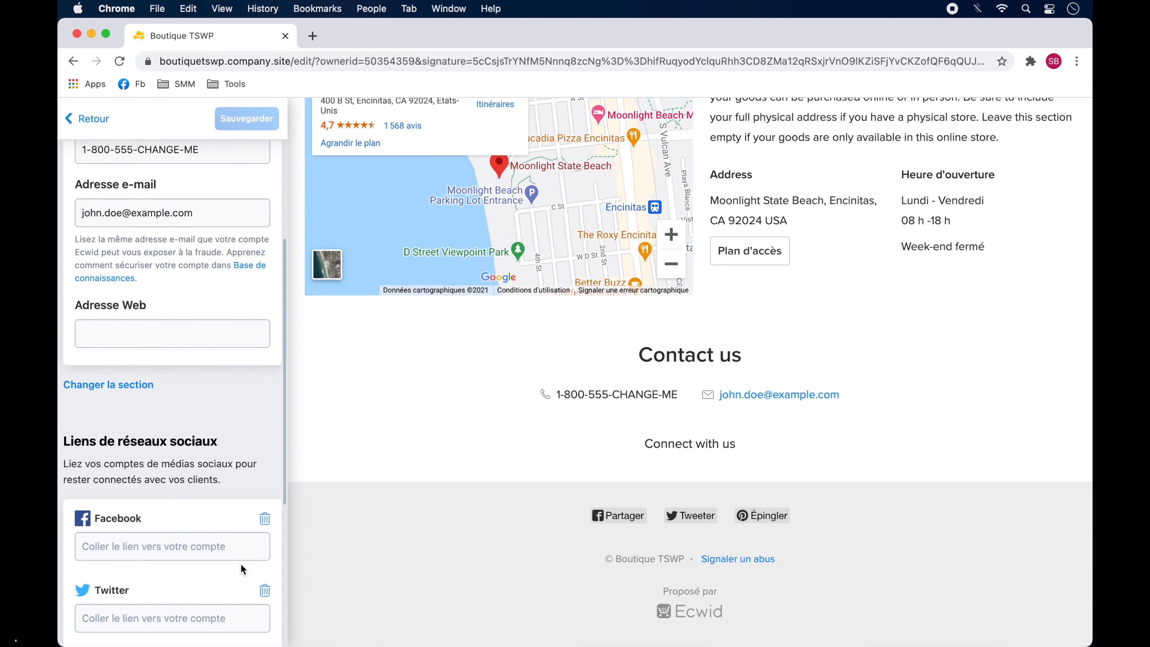
scroll(241, 564, down, 4)
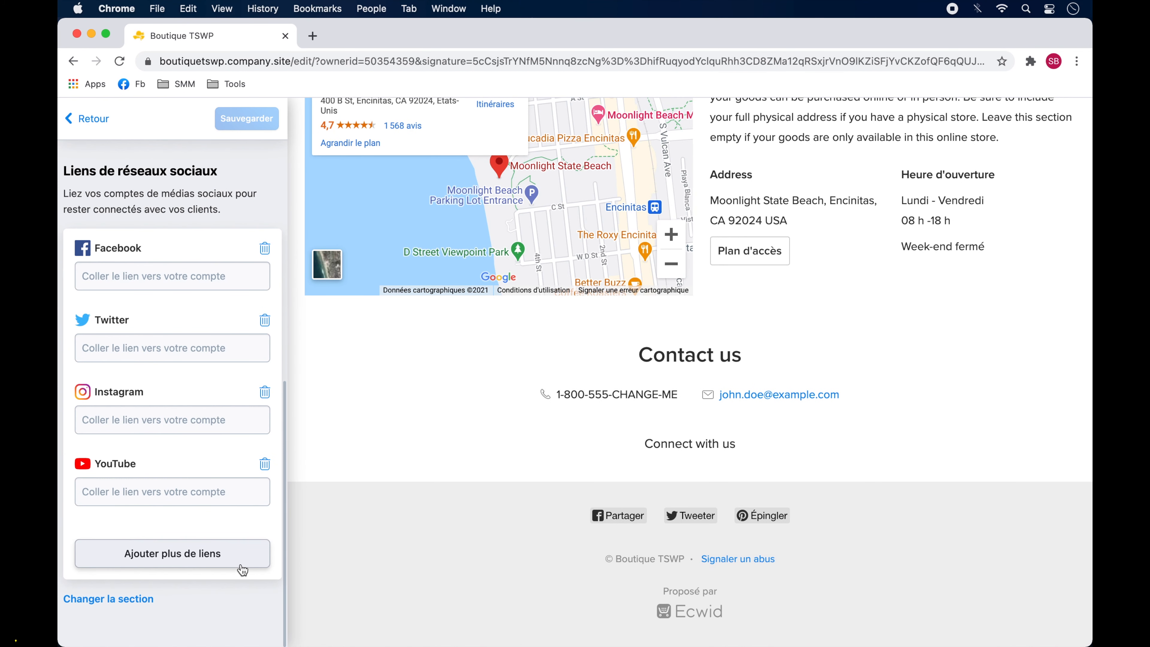
click(149, 278)
text(https://faceb)
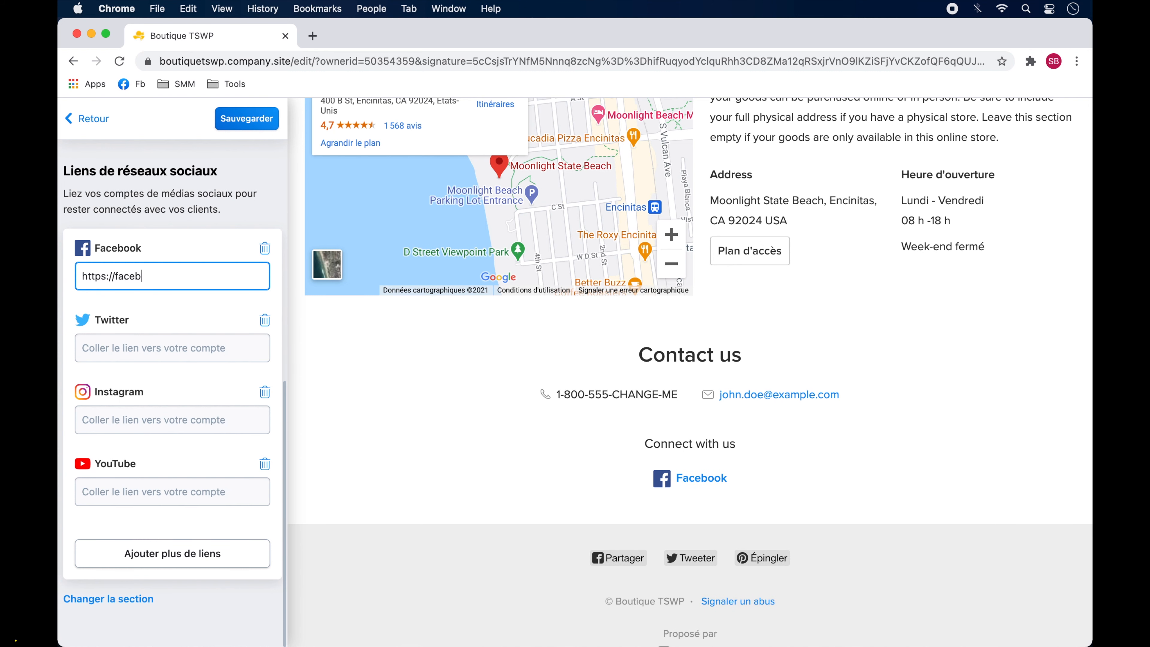
text(ook.com/sommersadvisors)
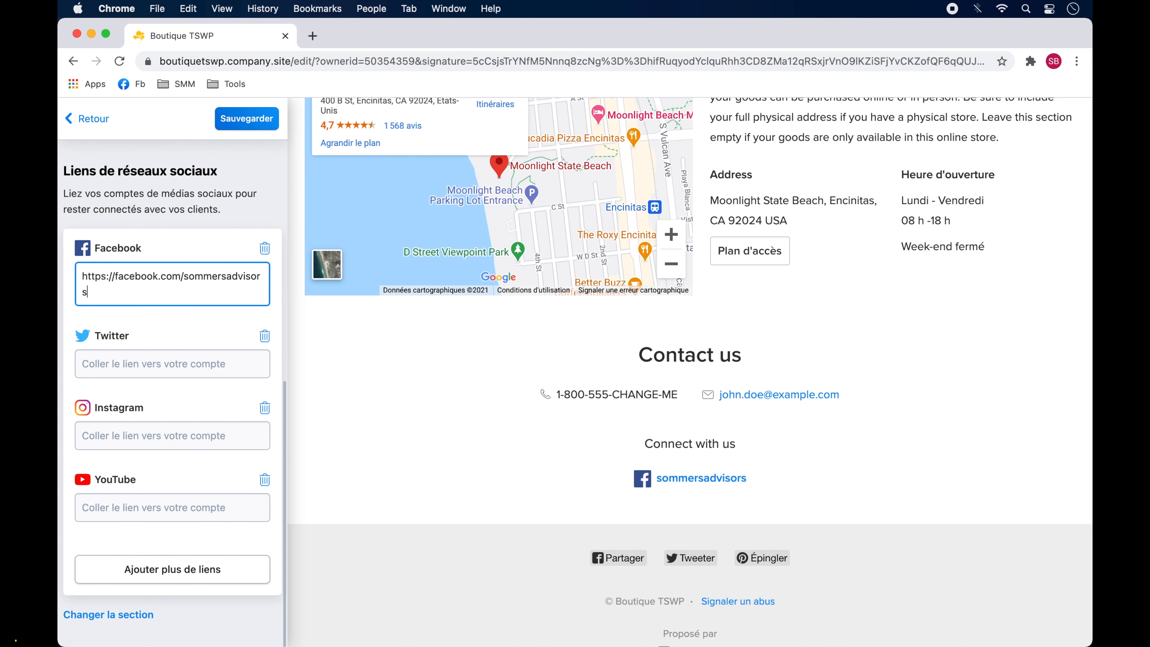
click(248, 118)
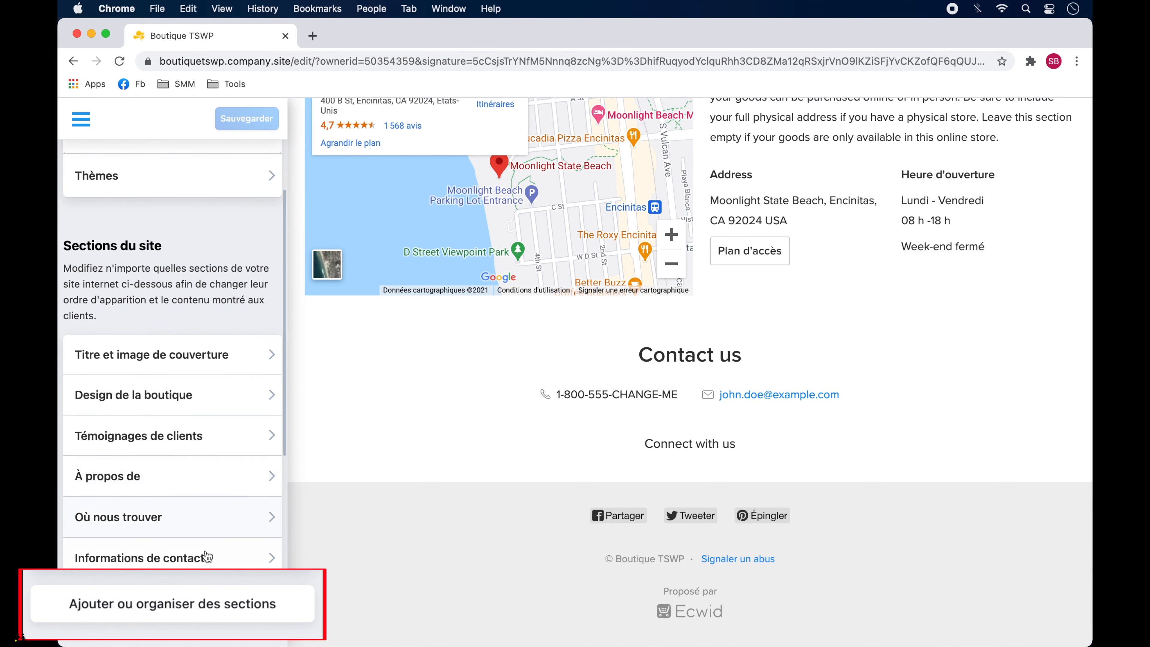
- Reorganize the site sections so "Témoignages de clients" comes after "À propos de", apply the order and save the site
click(173, 605)
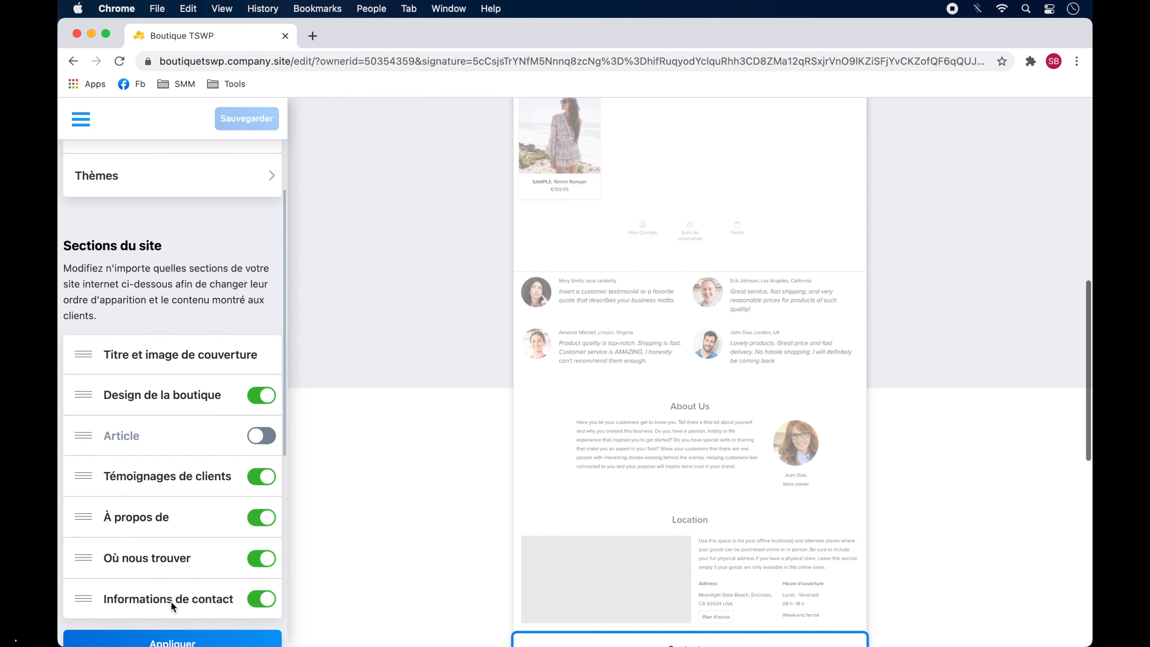
scroll(171, 601, down, 2)
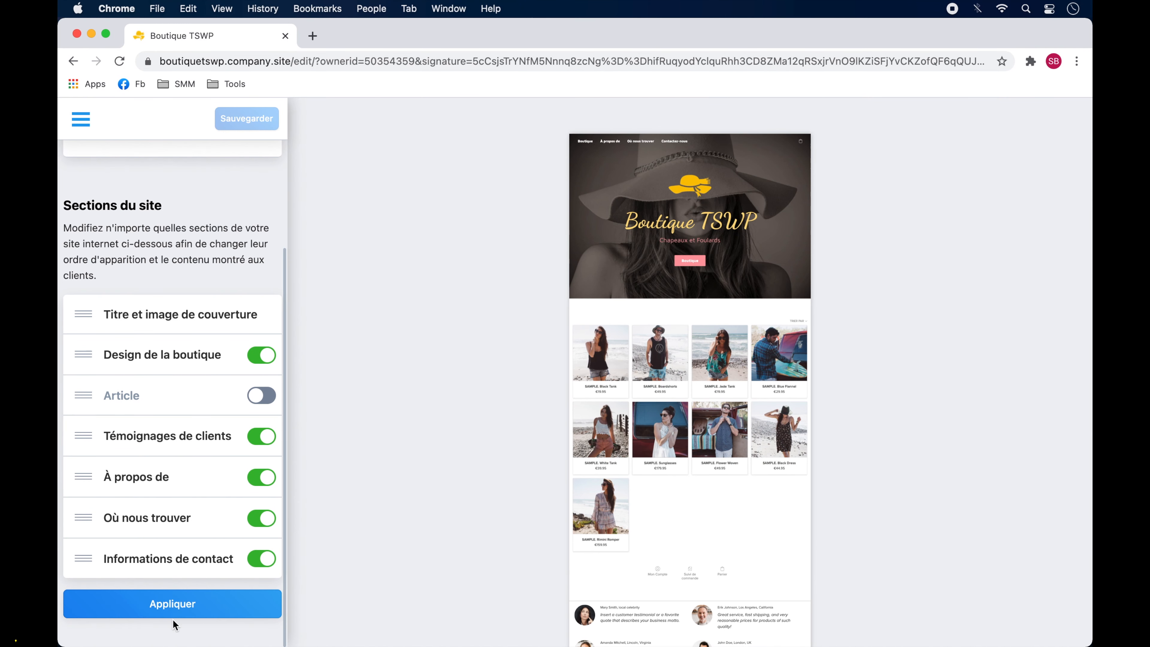
drag(83, 436, 83, 474)
scroll(88, 477, up, 5)
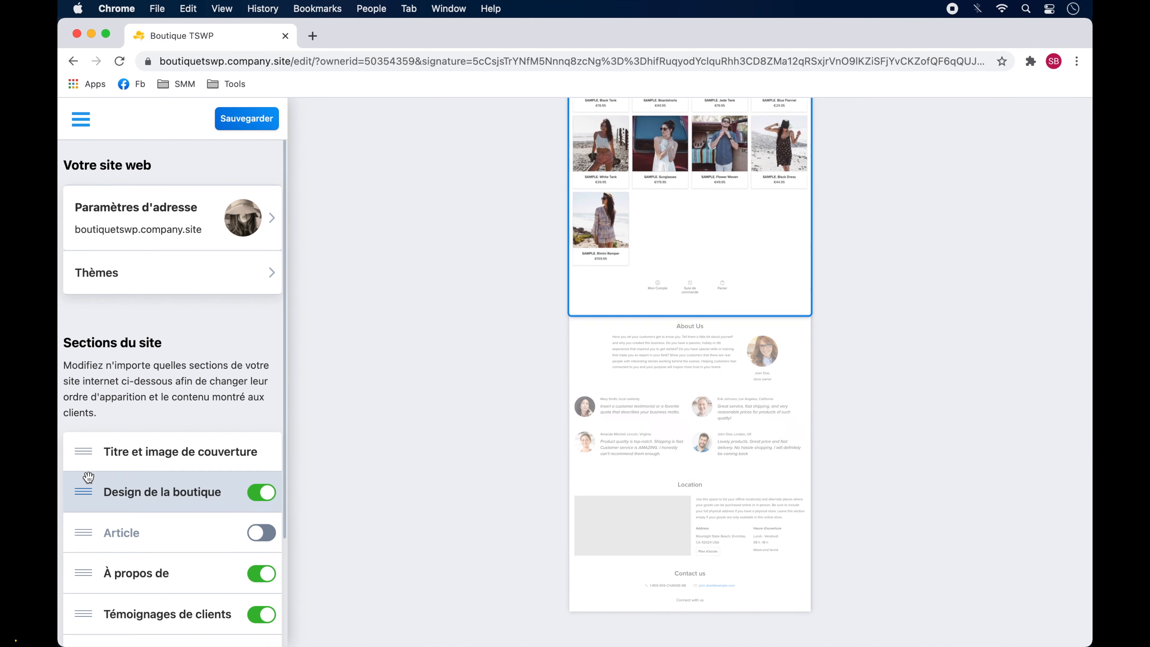
scroll(136, 544, down, 5)
click(176, 615)
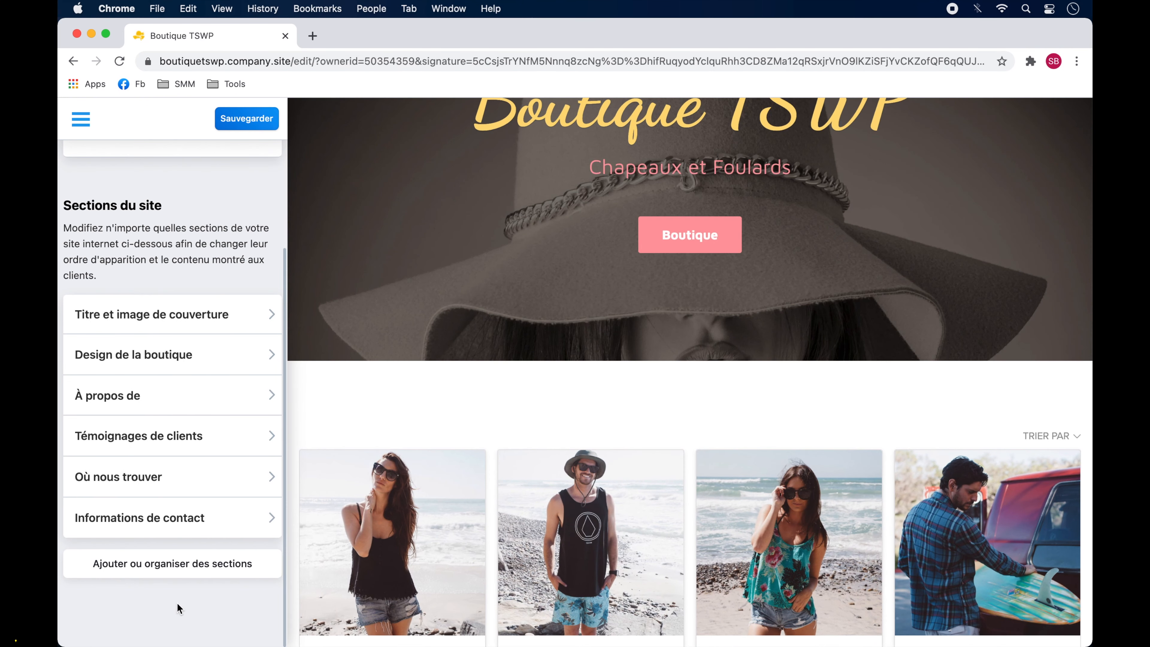
click(248, 119)
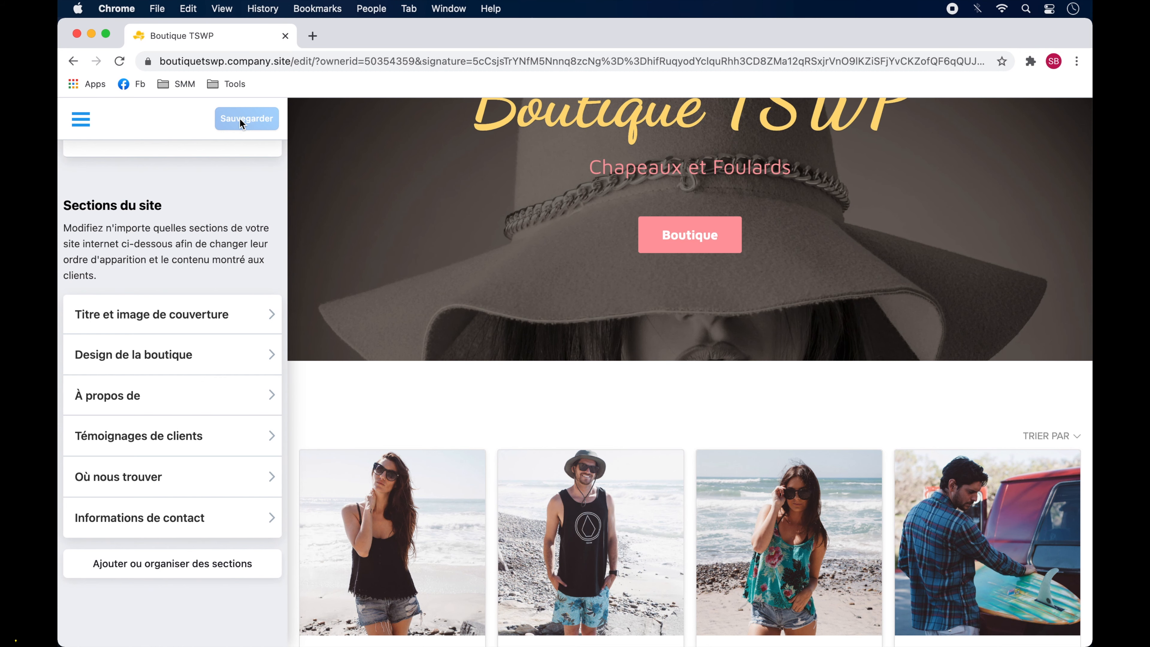
- Return to the store dashboard and close the website editor's browser tab
click(87, 128)
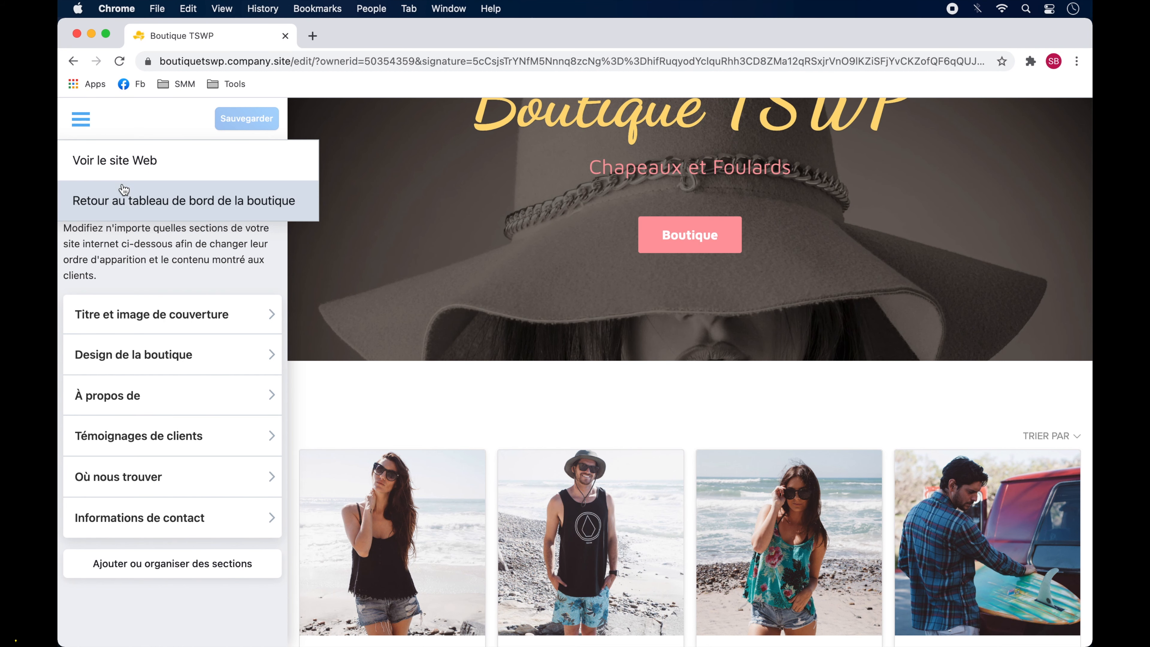
click(133, 201)
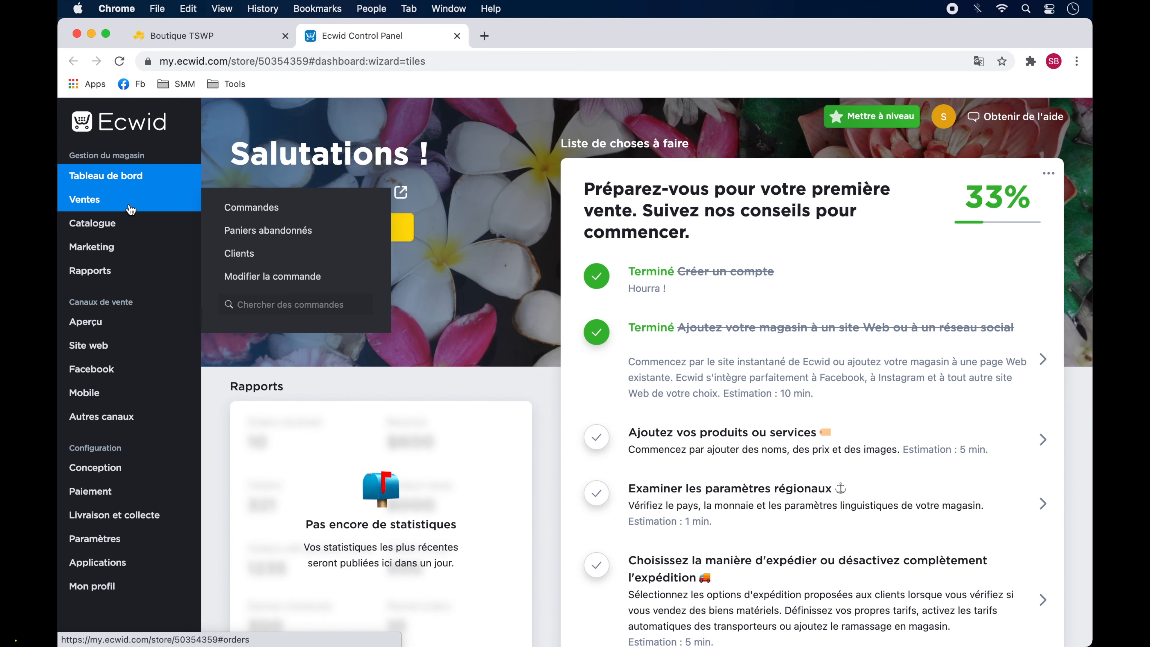
click(286, 35)
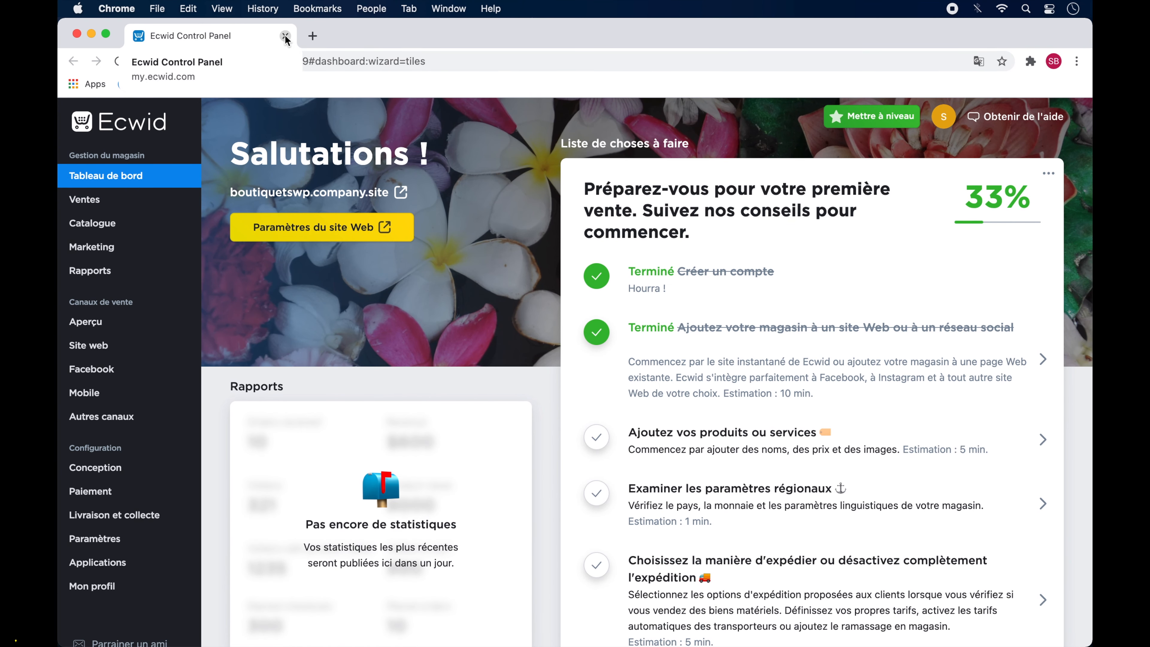
- Start a new product in the catalogue and upload the brown hat image for it
mouse_move(92, 228)
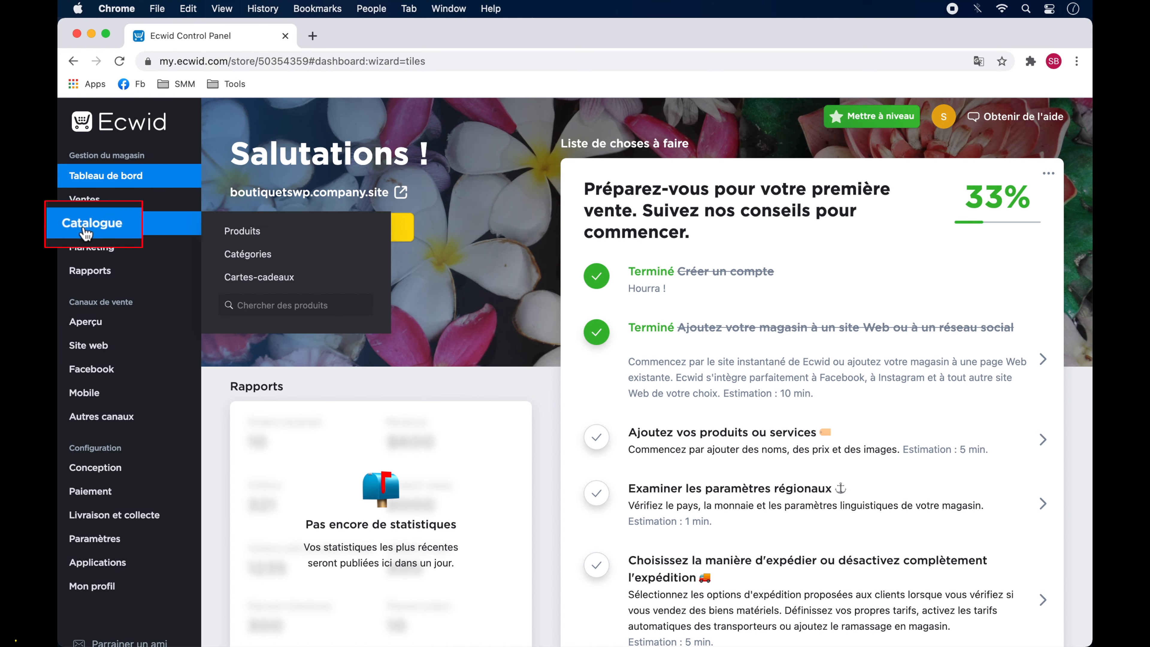
click(257, 237)
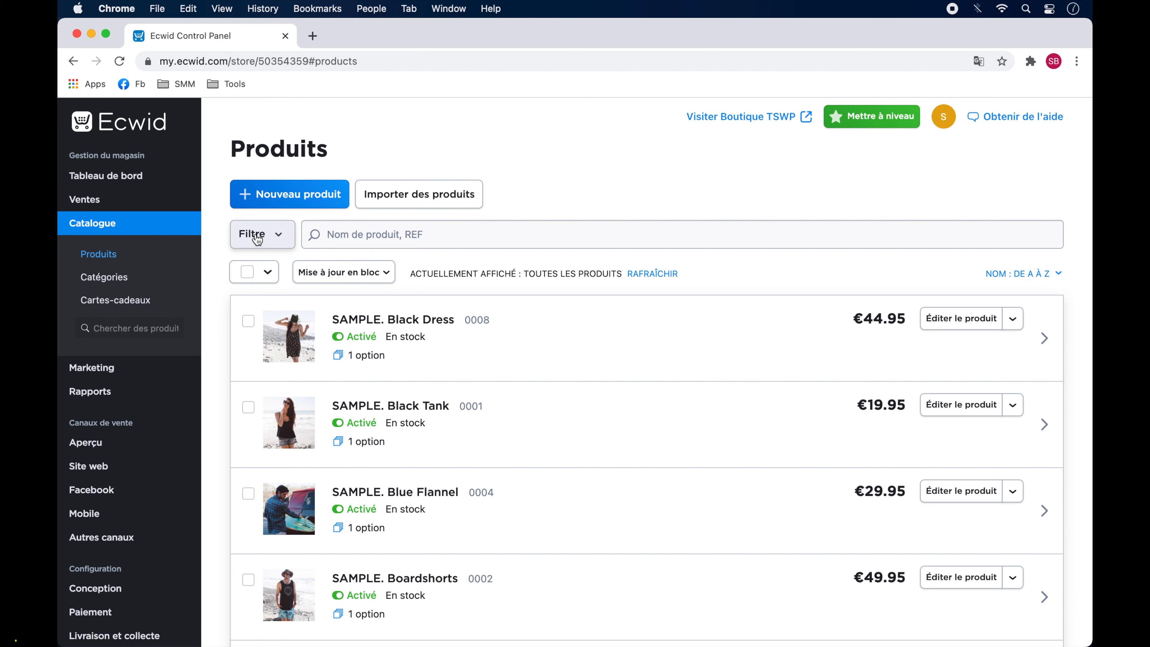
click(263, 200)
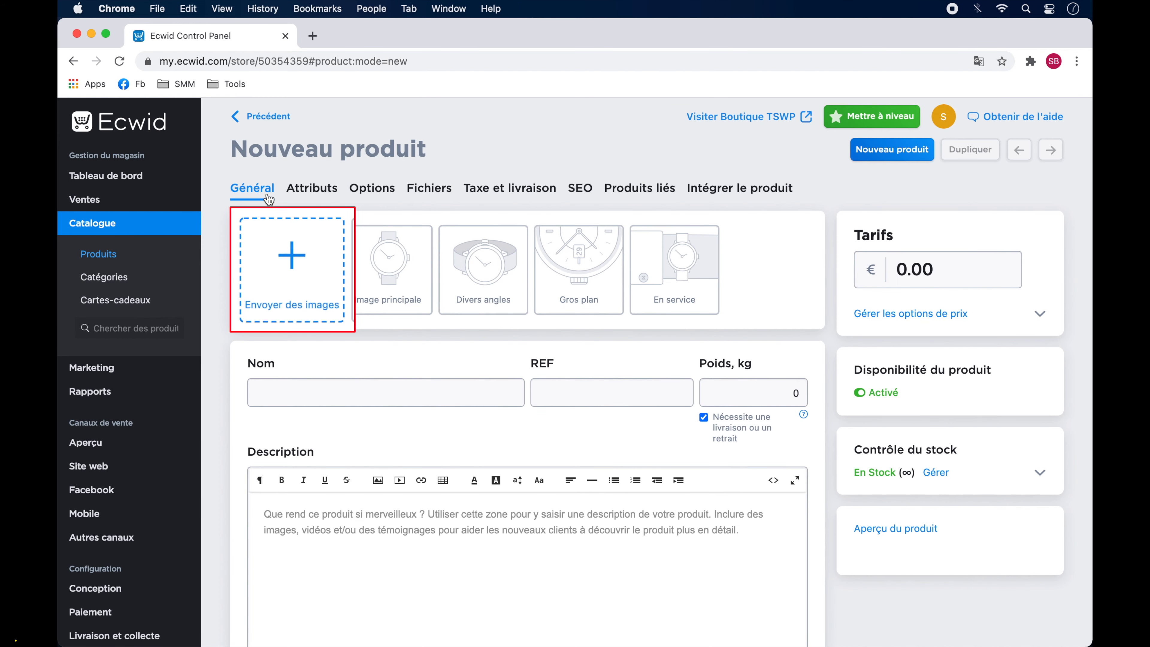
click(292, 256)
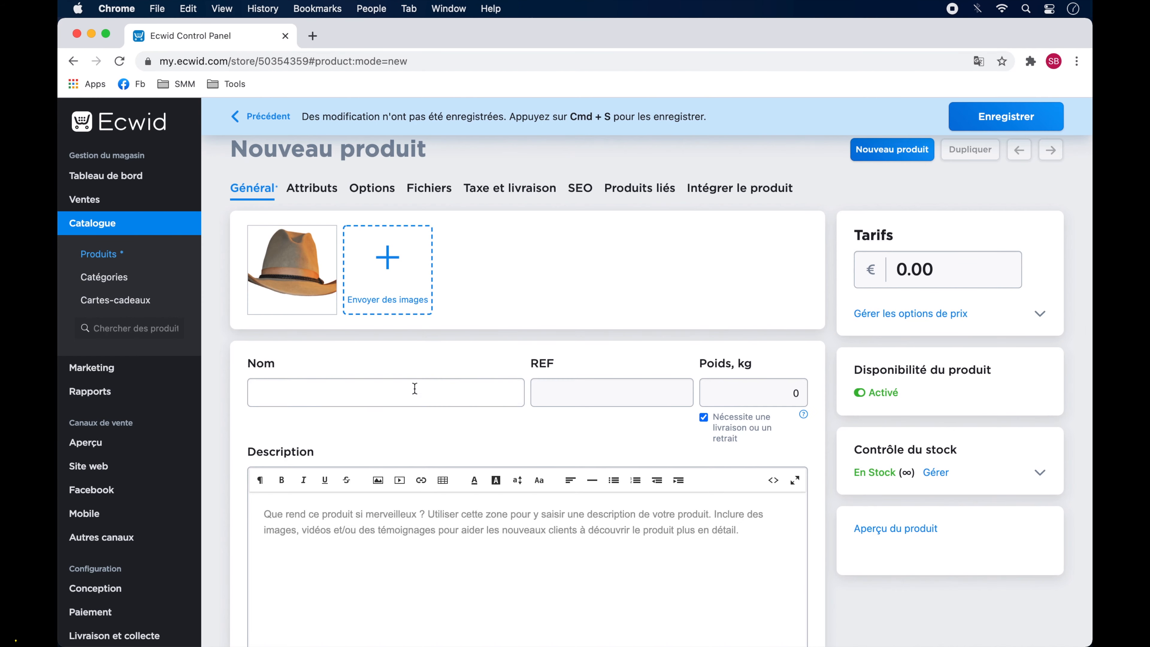
- Name the product "Chapeau 01", give it the reference C01 and enter "Chapeau 01" as its description
click(415, 388)
text(Chapeau 01)
click(574, 396)
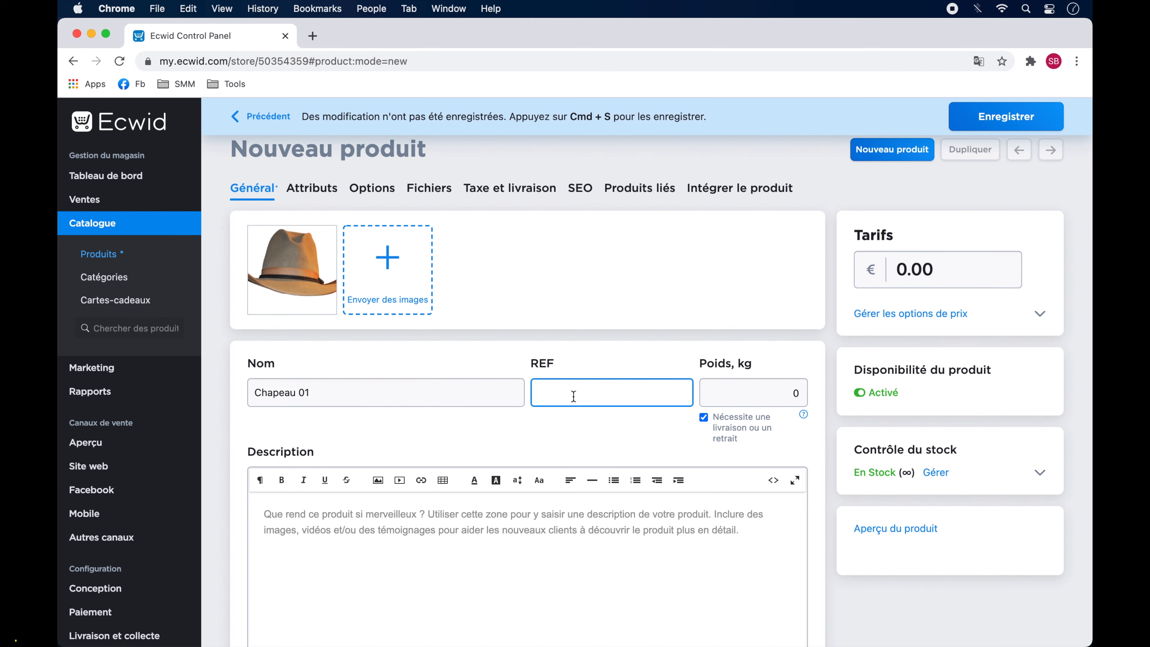
scroll(532, 424, down, 3)
click(532, 425)
text(Chapeau 01)
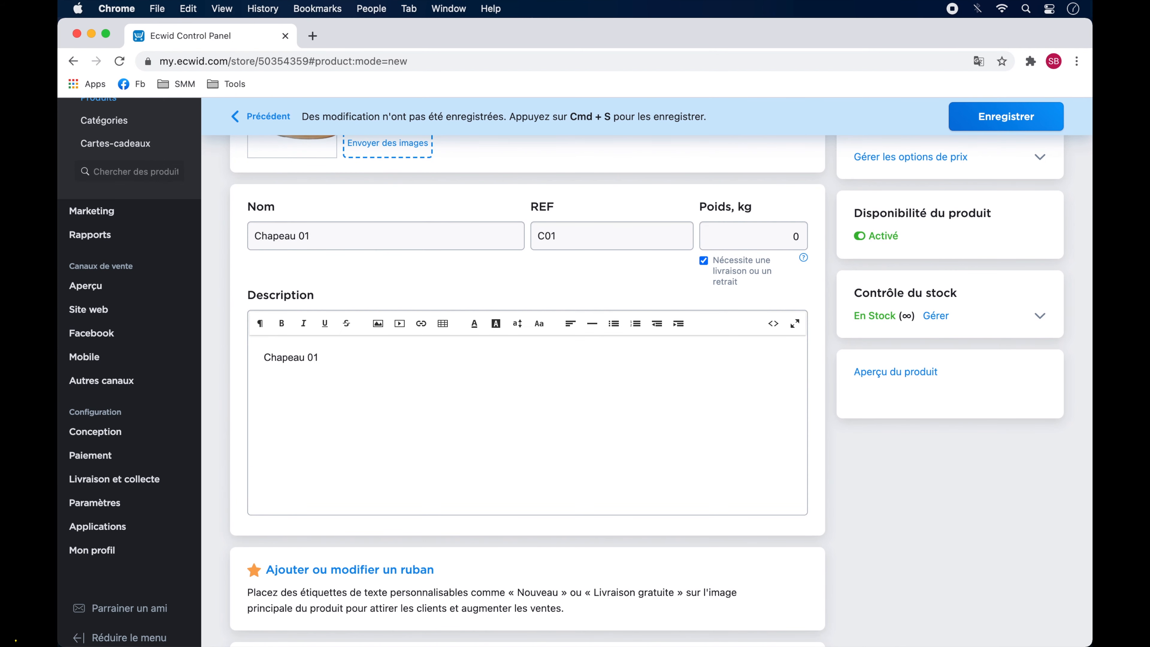
- Set the product's price to €20.00 and look through the additional pricing options
scroll(531, 425, up, 3)
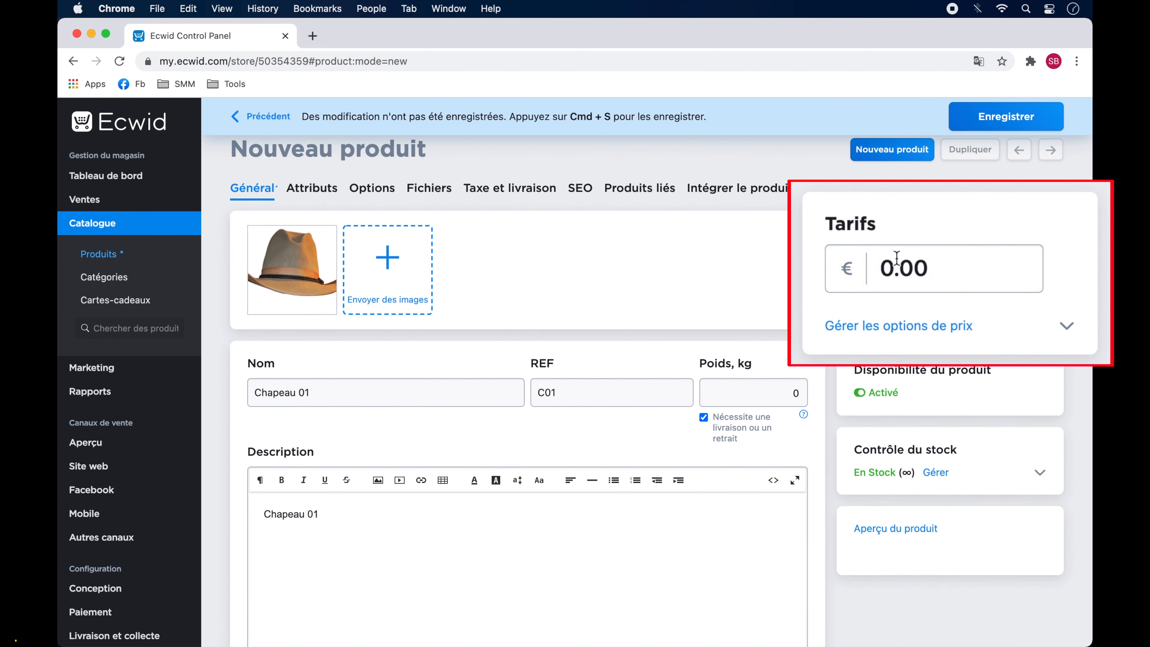
click(901, 268)
text(2)
click(1040, 313)
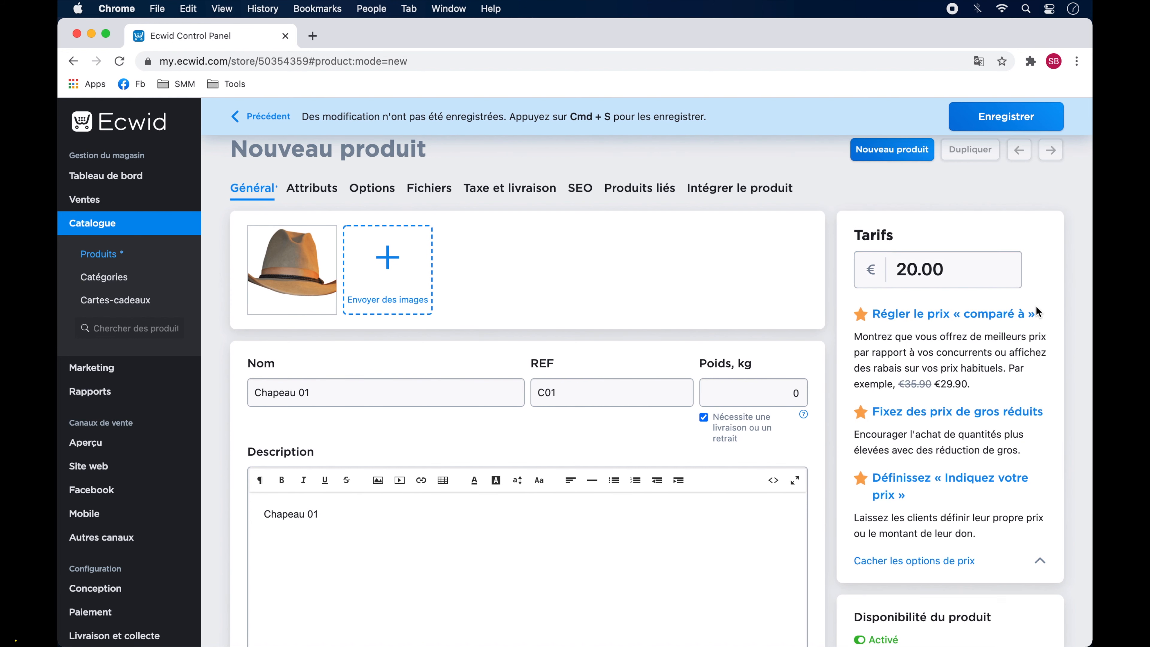
click(1039, 561)
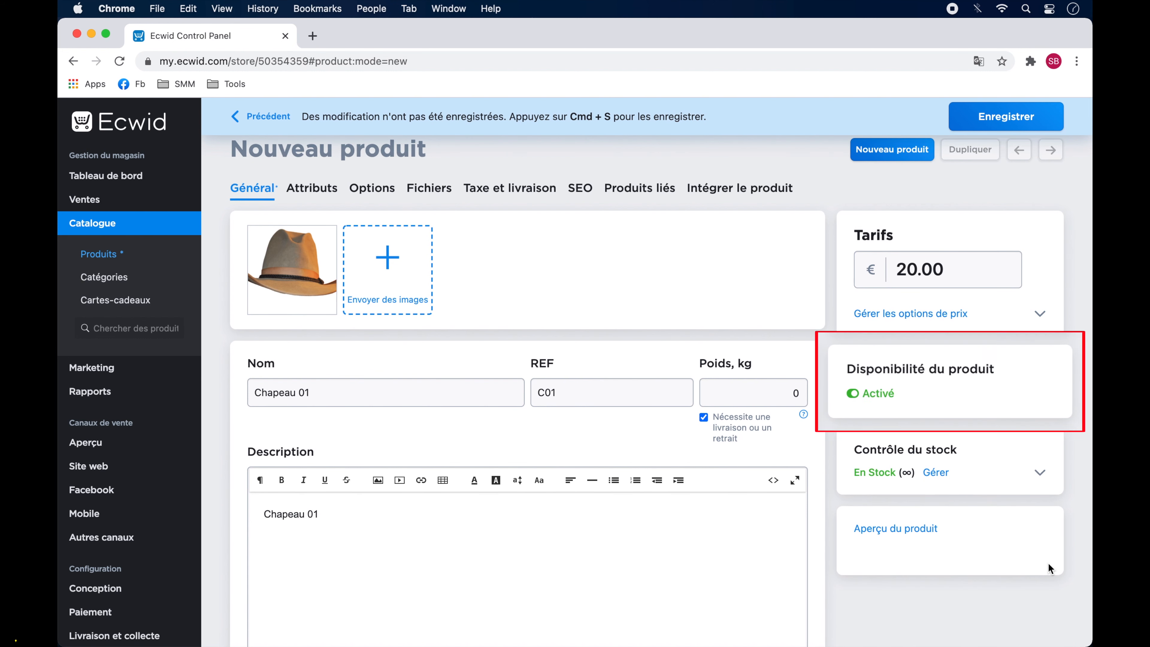
- Switch the product's availability off and back on, and save the new product
click(859, 397)
click(860, 393)
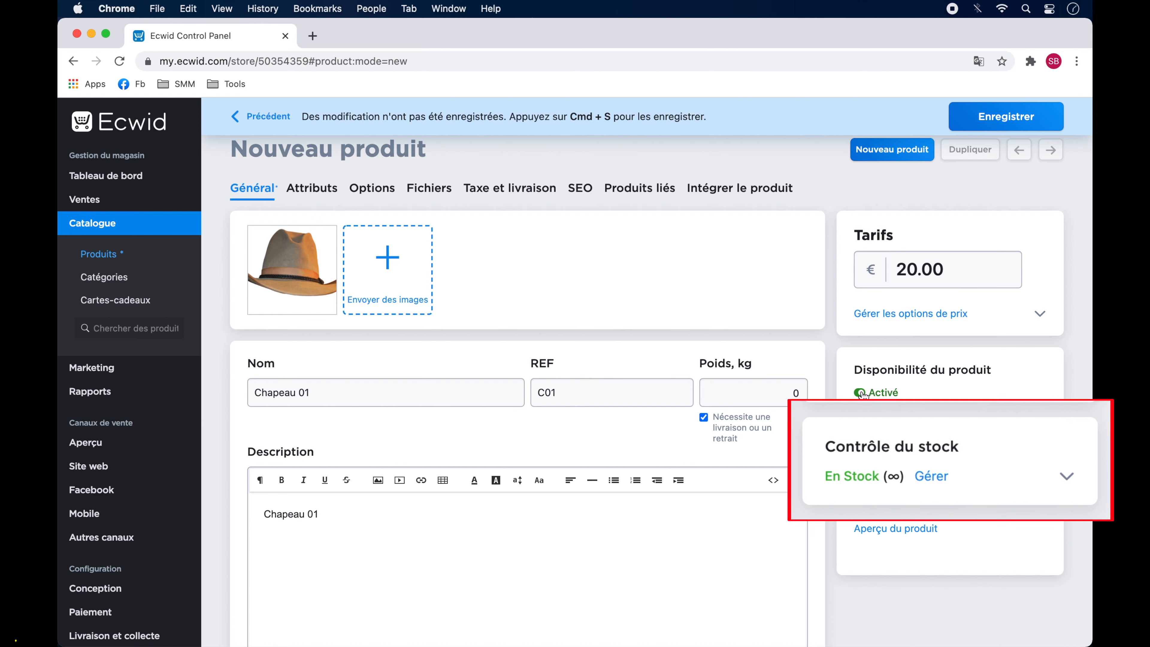
click(1006, 120)
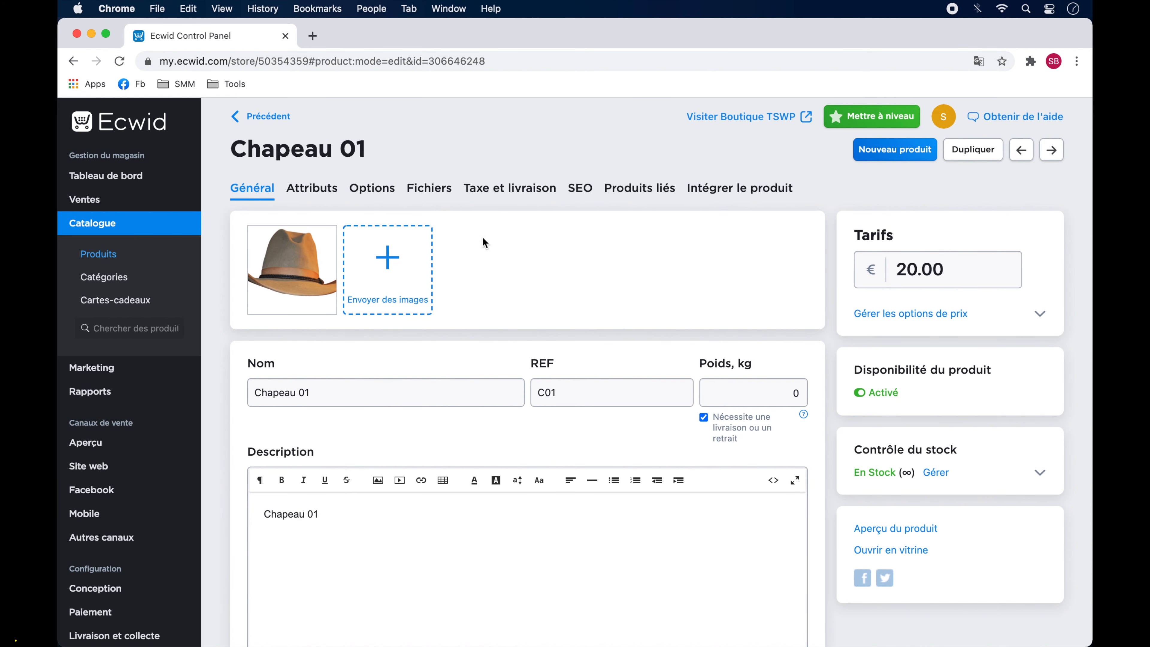
- Check the product's attributes and add a new product option titled "Chapeau 01"
click(308, 196)
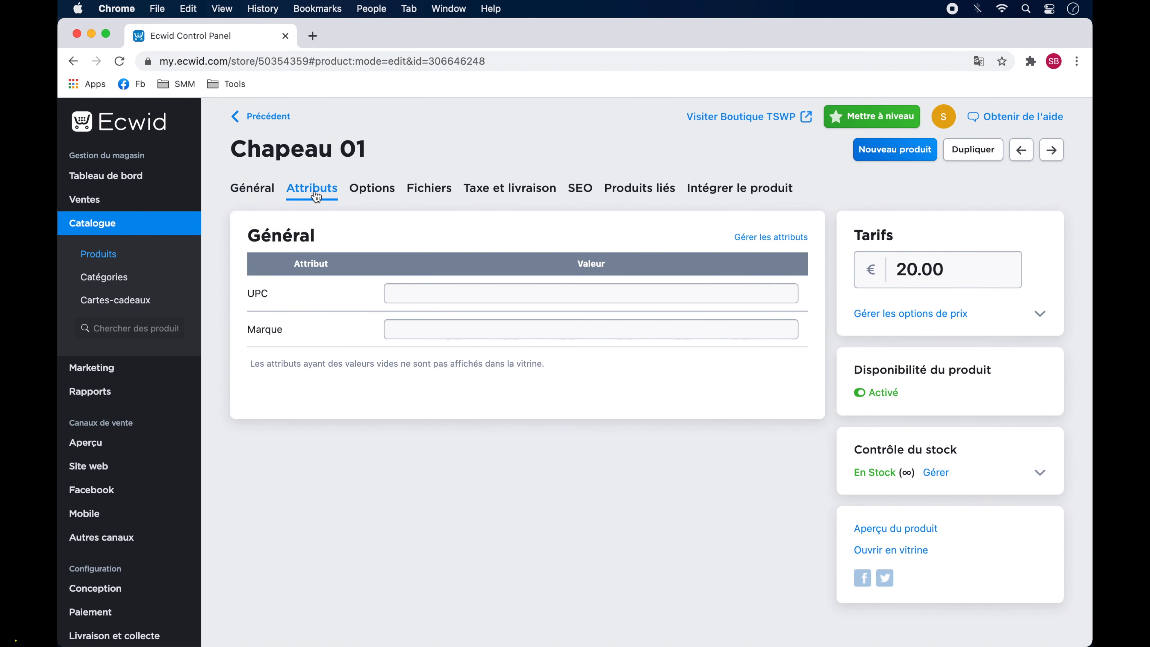
click(375, 193)
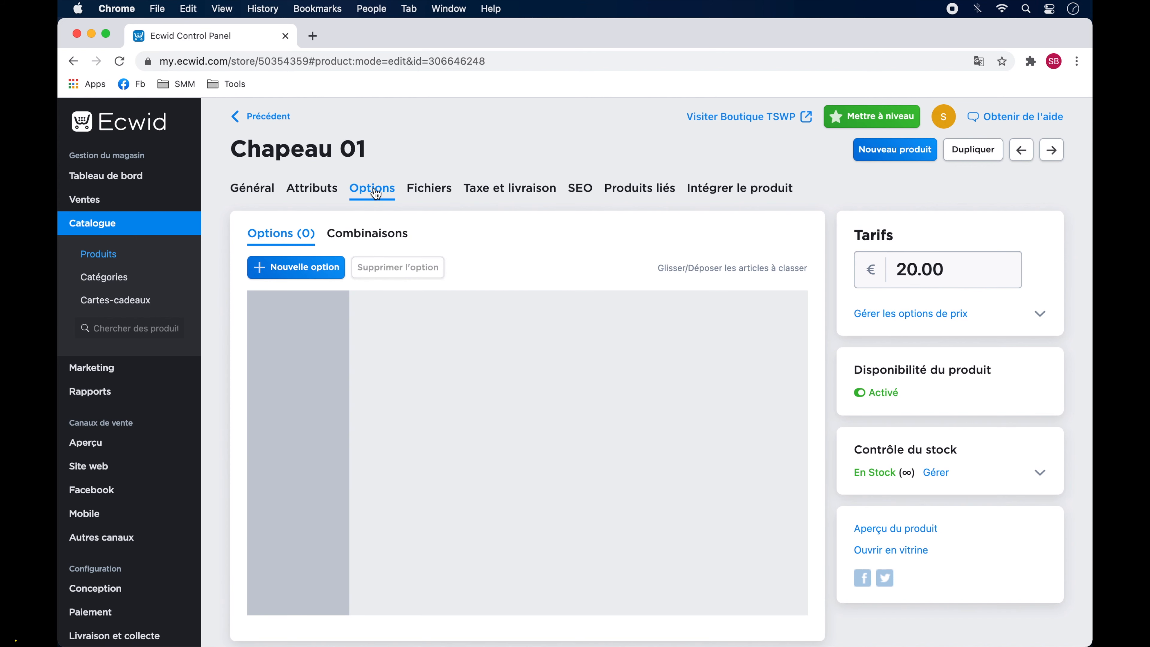
click(302, 270)
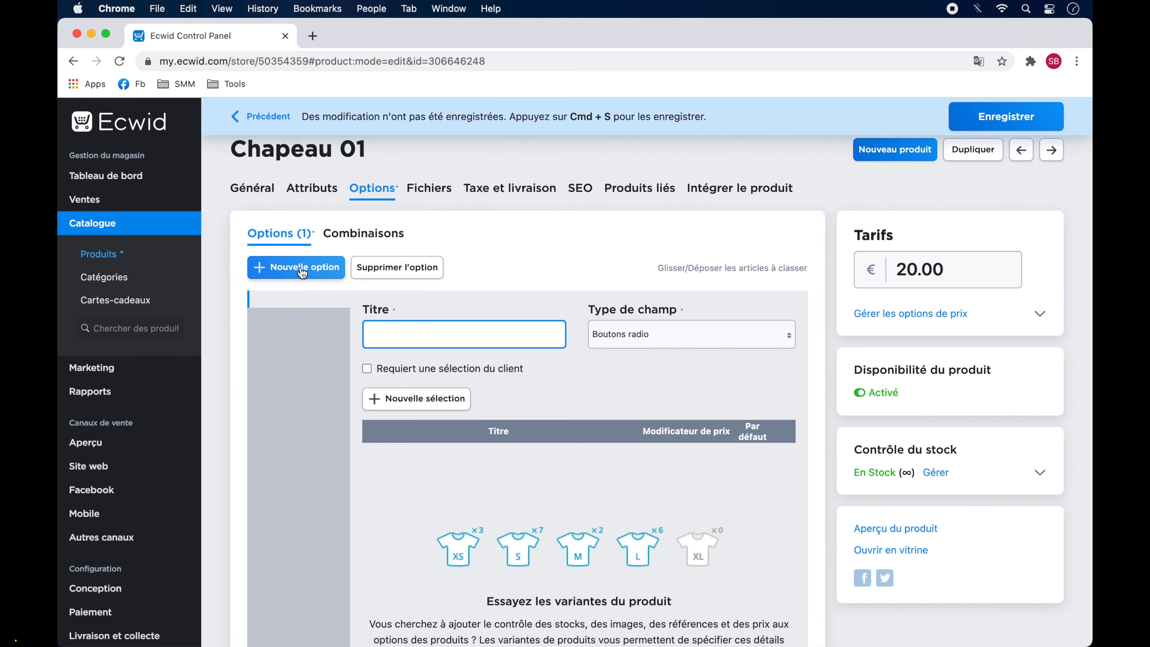
scroll(302, 272, down, 1)
click(421, 348)
click(430, 285)
text(Chapea)
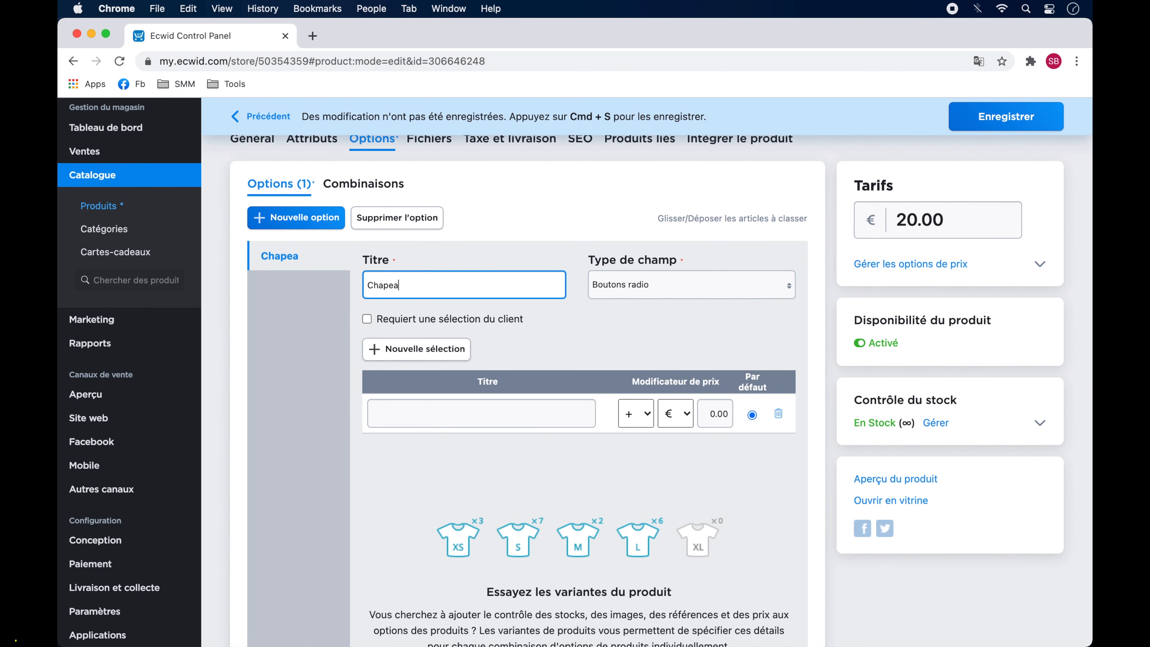
text(u 01)
- Give the Chapeau 01 option the four size selections S, M, L and XL
click(480, 413)
text(S)
click(421, 349)
text(M)
click(421, 349)
text(L)
click(421, 349)
text(XL)
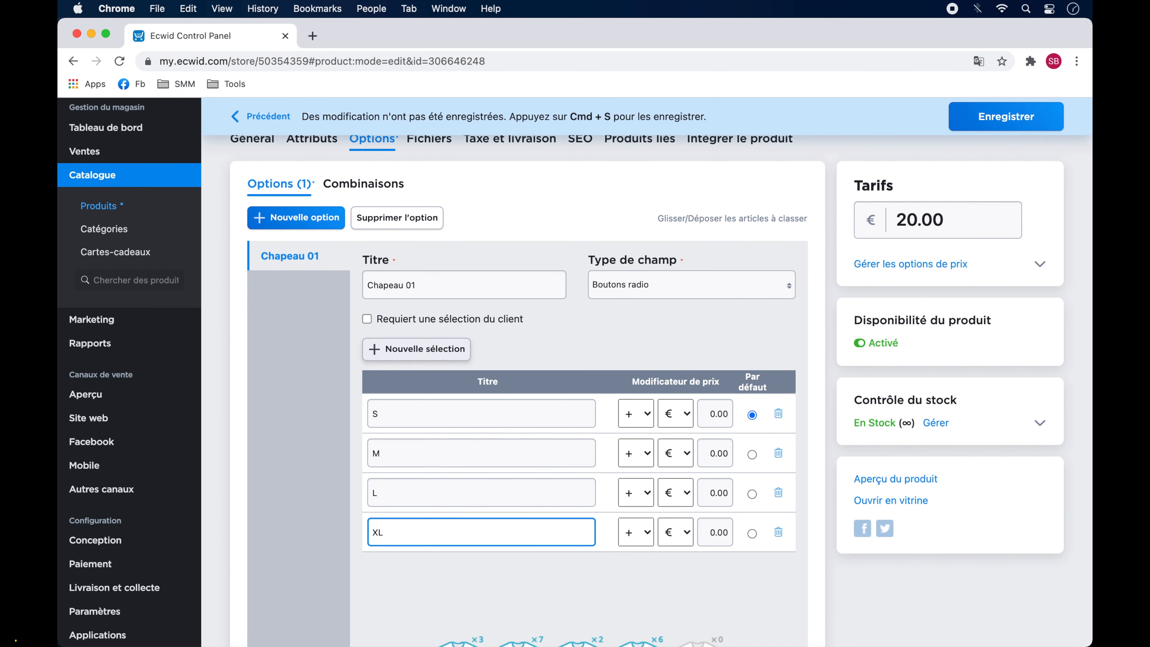
scroll(596, 335, down, 2)
scroll(596, 335, up, 3)
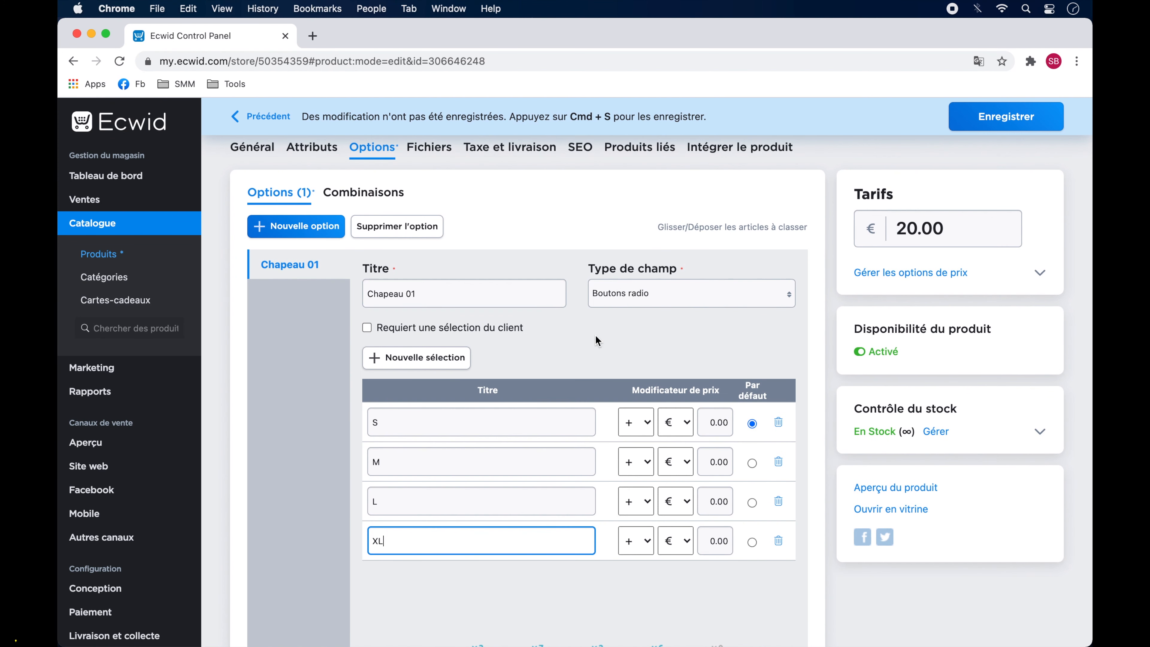
- Review the product's combinations, files, tax and shipping, SEO, related products and embedding settings, and save the product
click(365, 193)
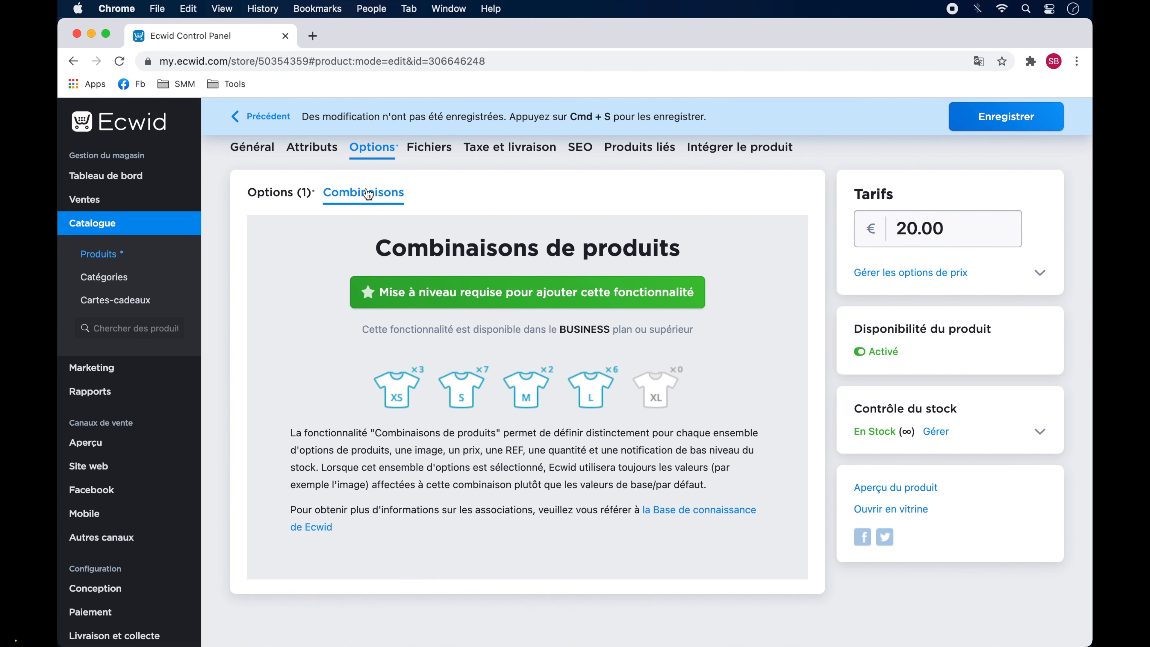
scroll(368, 193, up, 2)
click(429, 189)
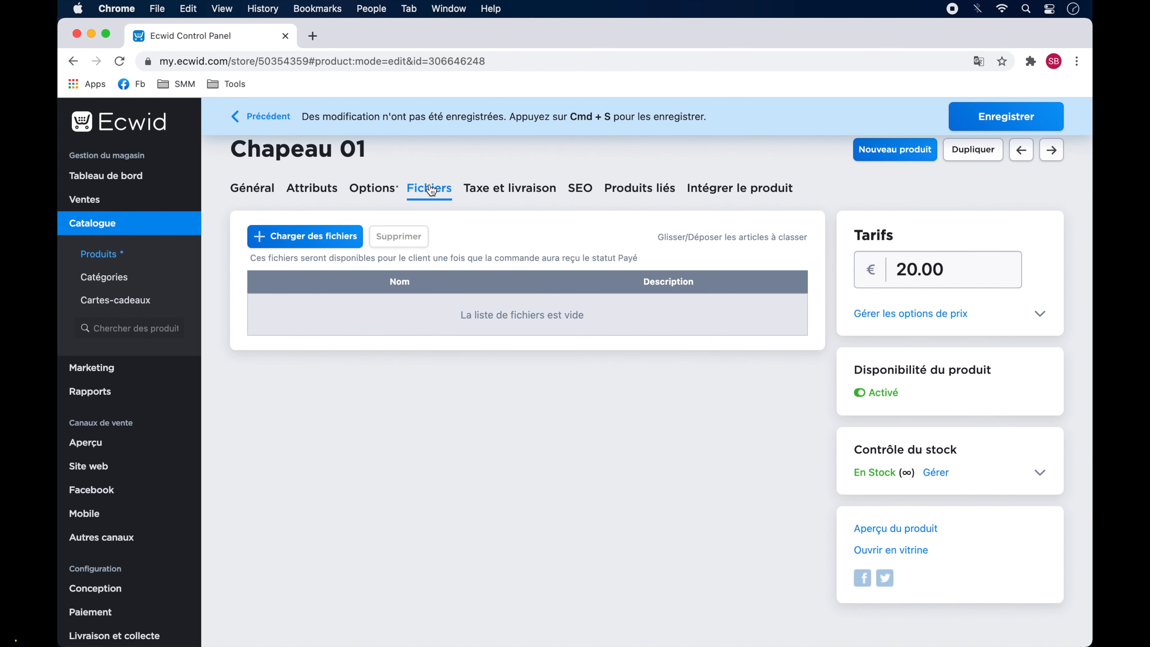
click(498, 189)
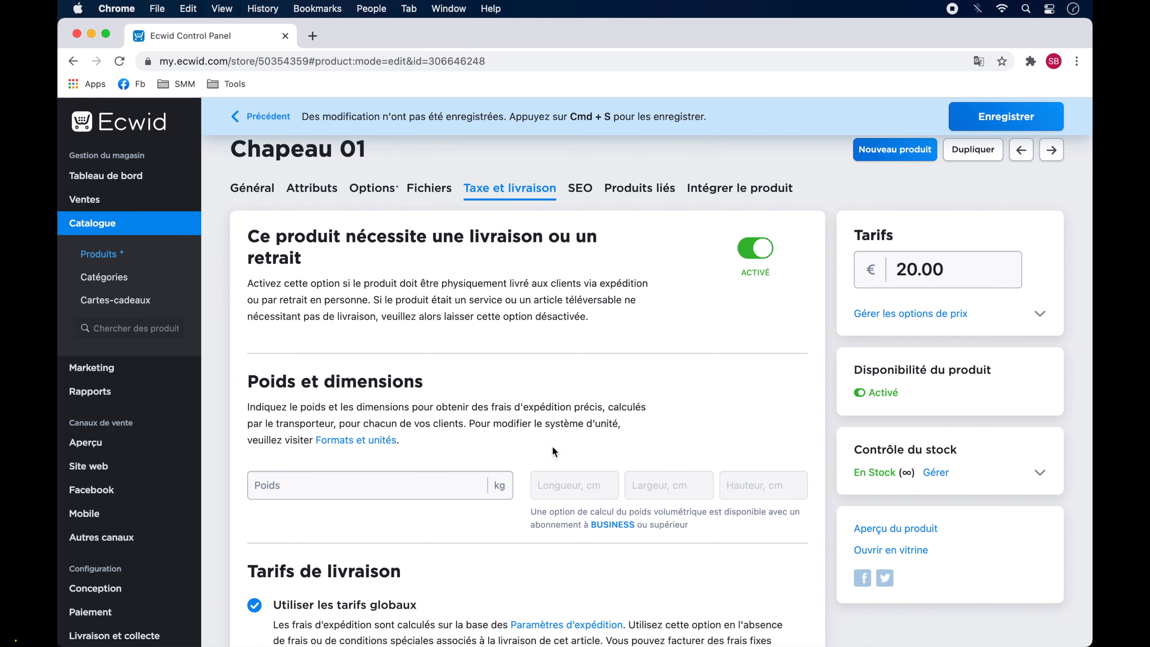
scroll(552, 445, down, 8)
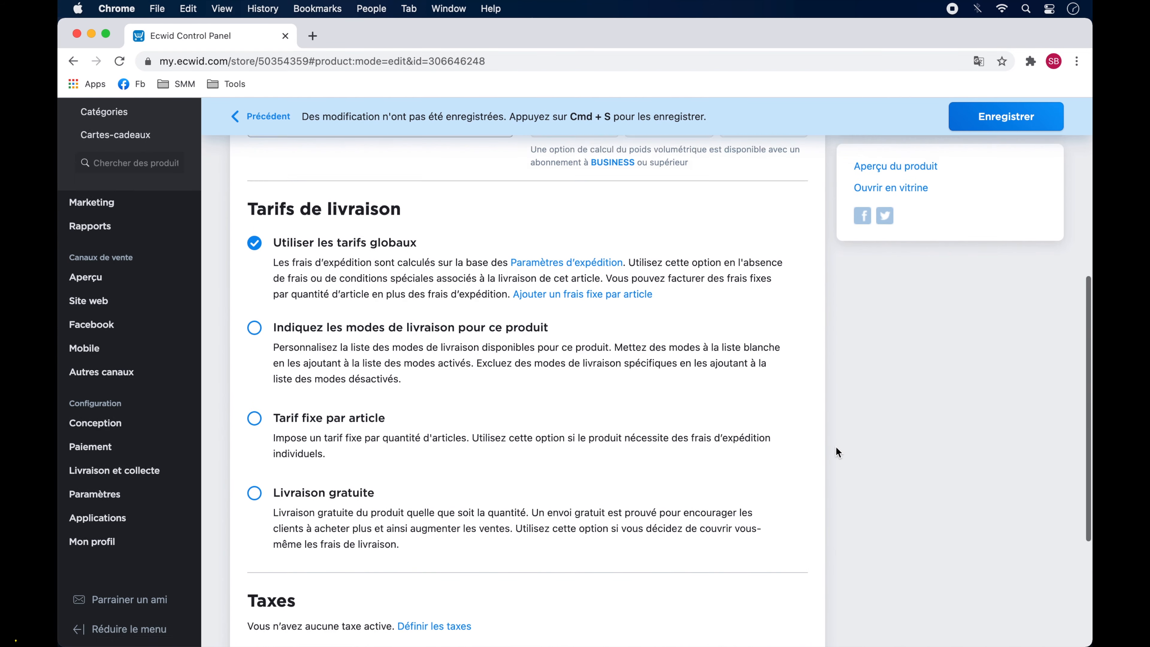
scroll(835, 447, up, 8)
click(581, 187)
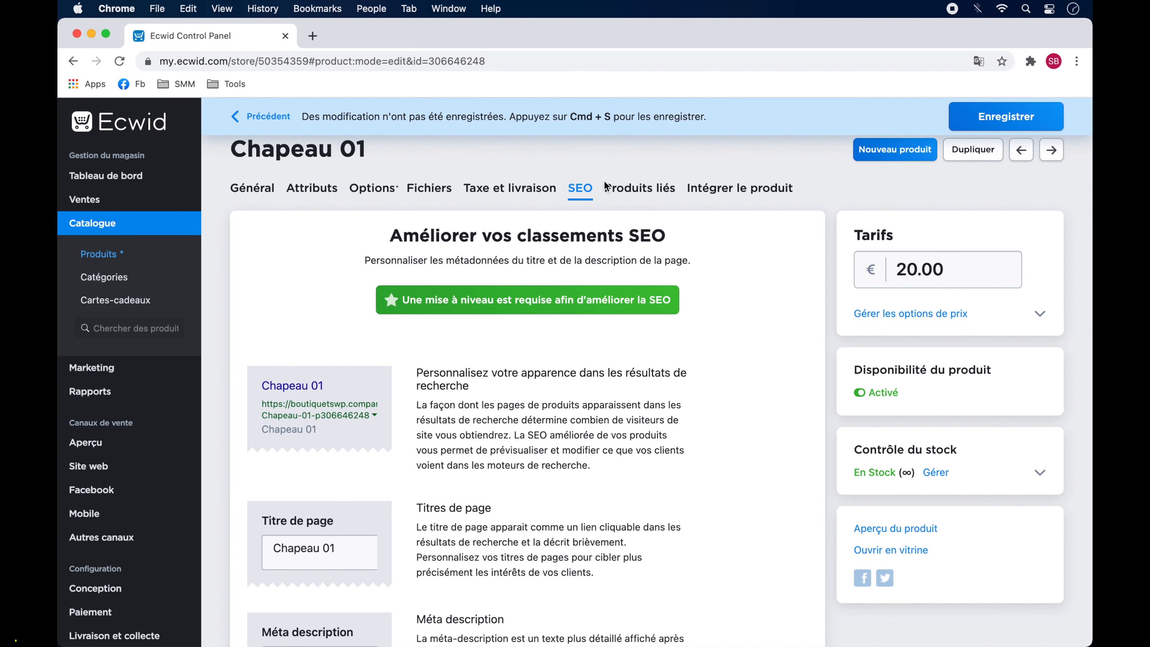
click(640, 190)
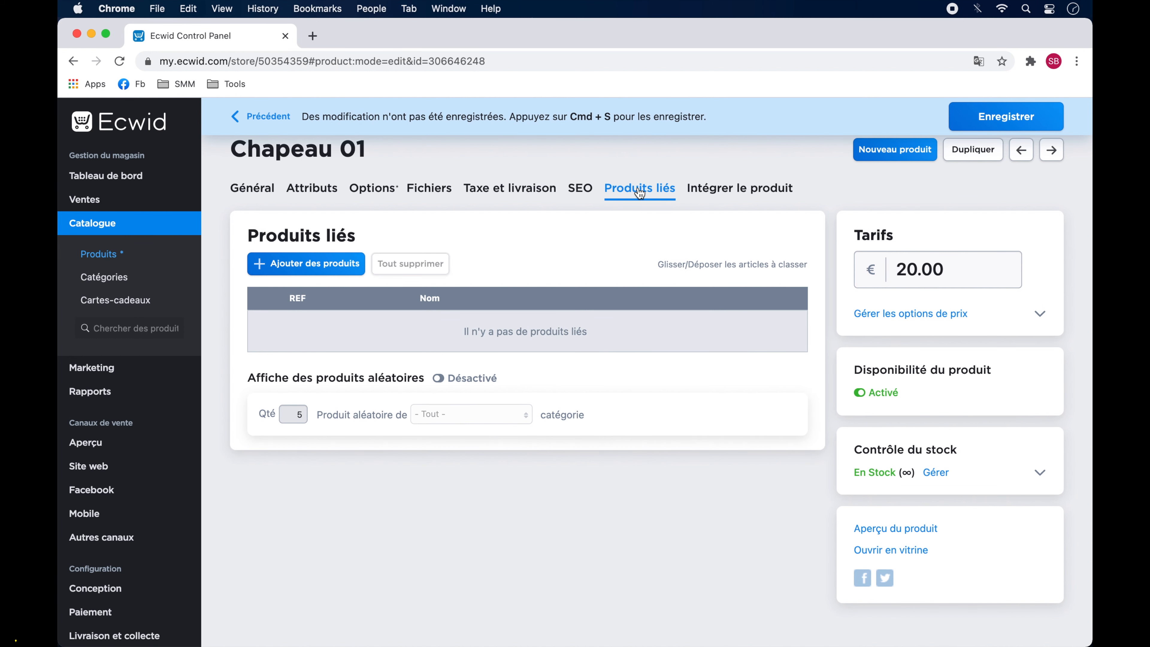
click(737, 192)
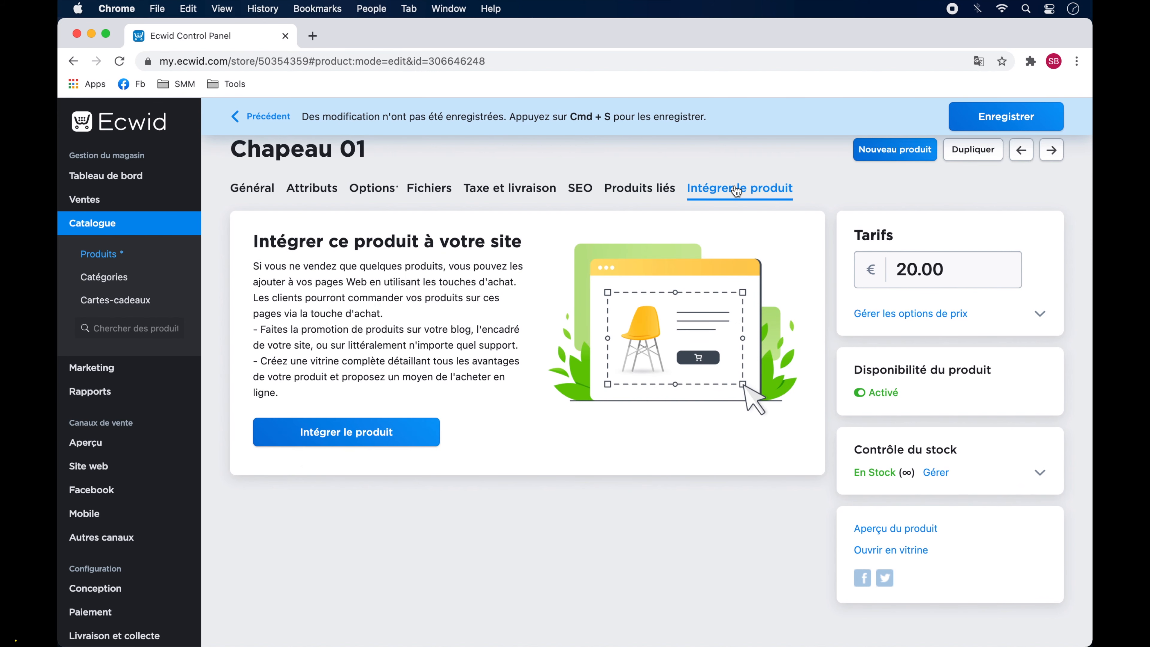
click(1008, 117)
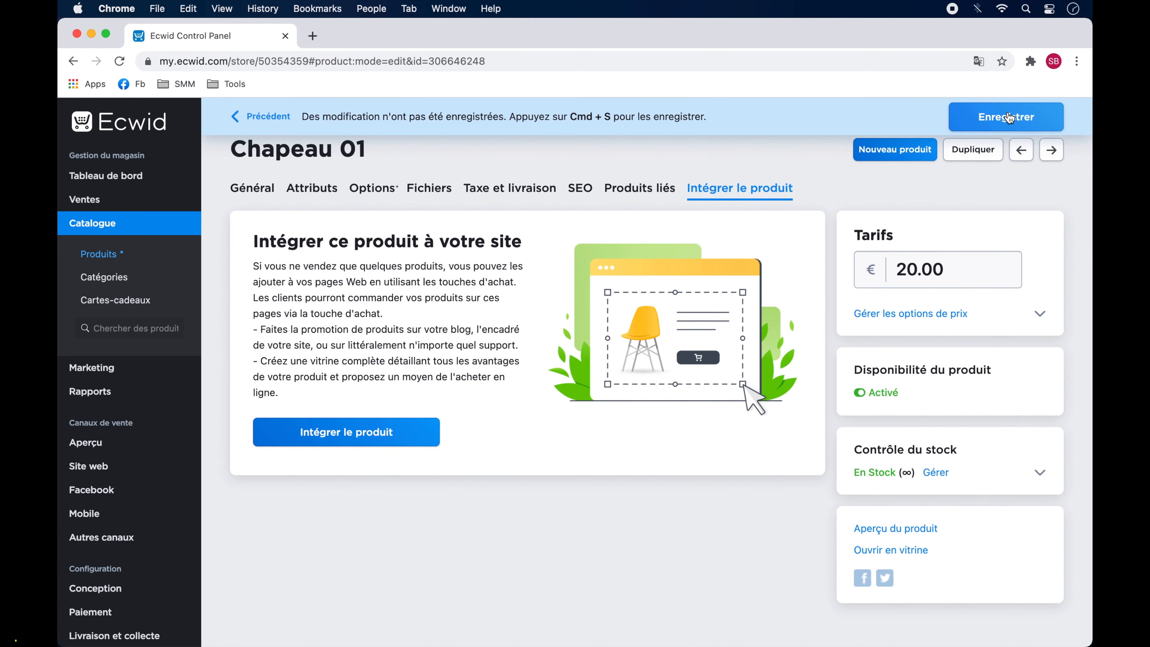
- Create the product "Chapeau 02" with its hat image, reference C-02, description "Chapeau 02" and price €20.00, and save it
click(255, 116)
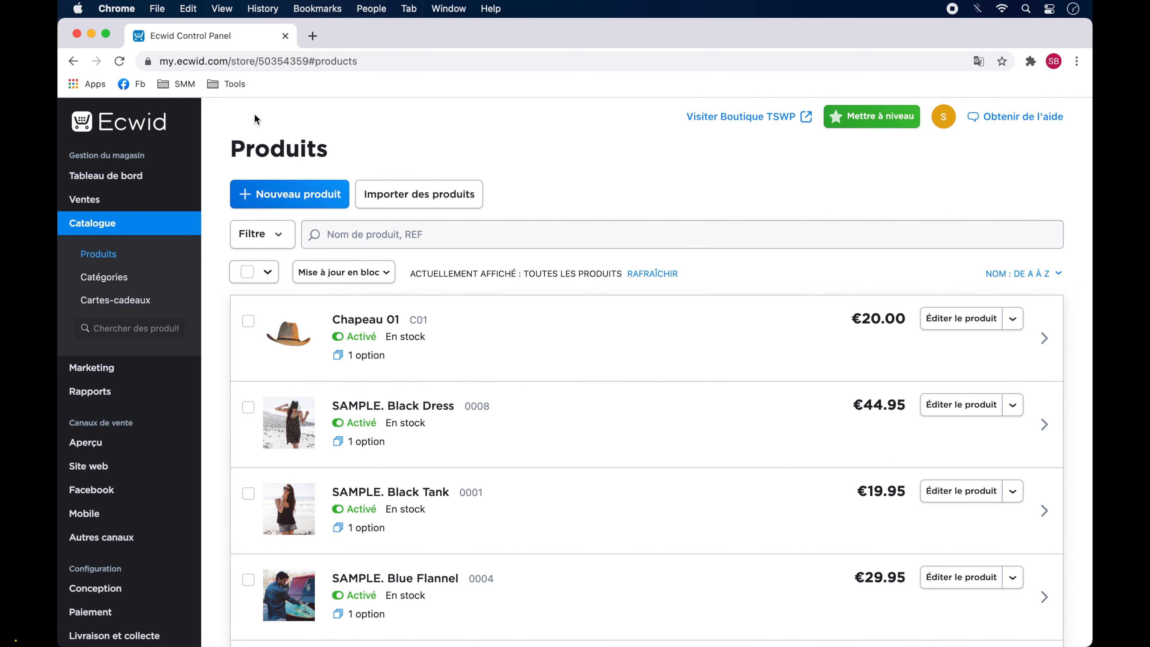
click(290, 193)
click(612, 393)
text(C-02)
click(525, 544)
text(Chapeau 02)
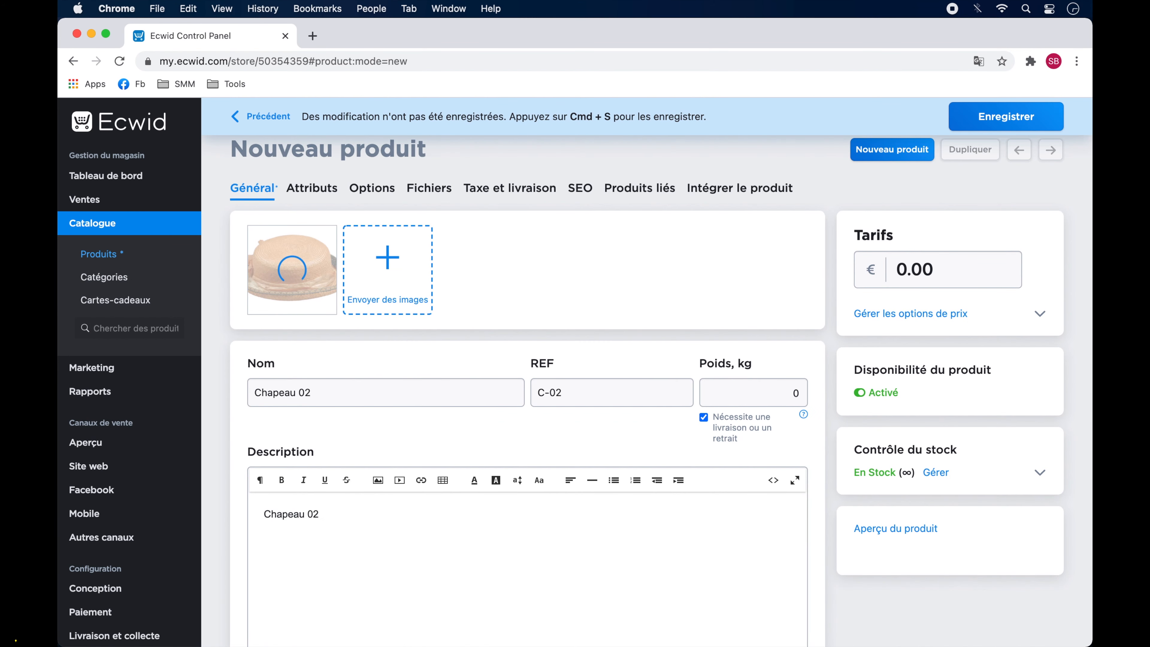
click(951, 269)
text(20)
click(1006, 117)
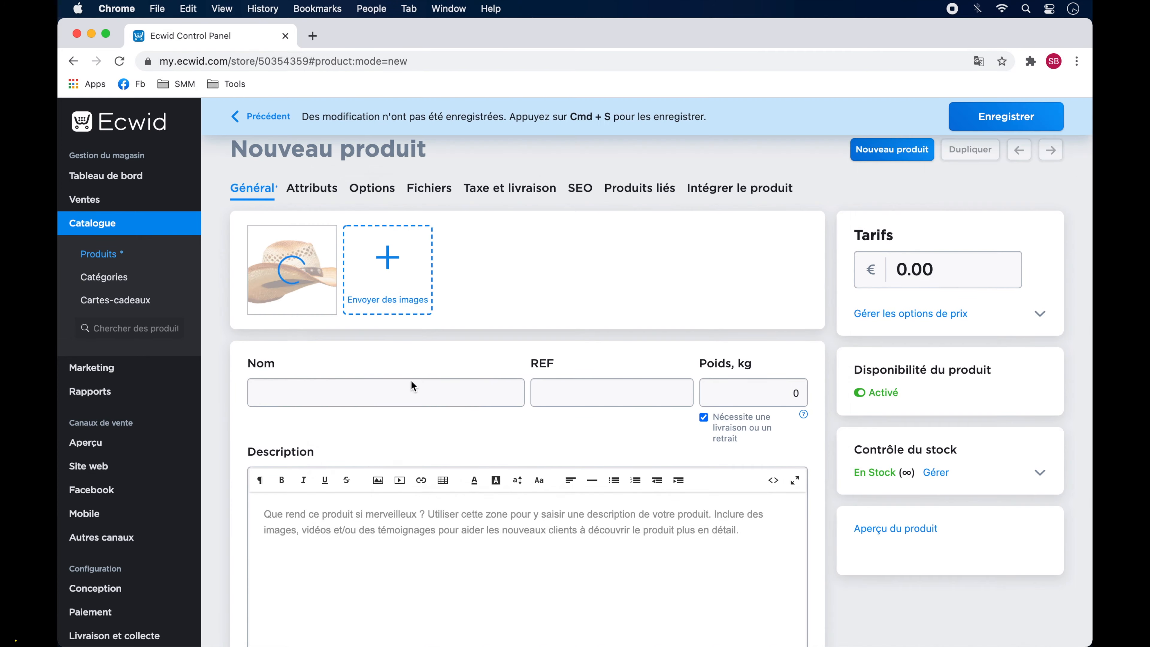
- Fill in the next new product as "Chapeau 03" with reference C-03, description "Chapeau 03" and price €20.00, and save it
click(334, 390)
text(Chapeau 03)
key(Tab)
text(C-03)
click(525, 544)
text(Chapeau 03)
click(951, 269)
text(20)
click(1007, 117)
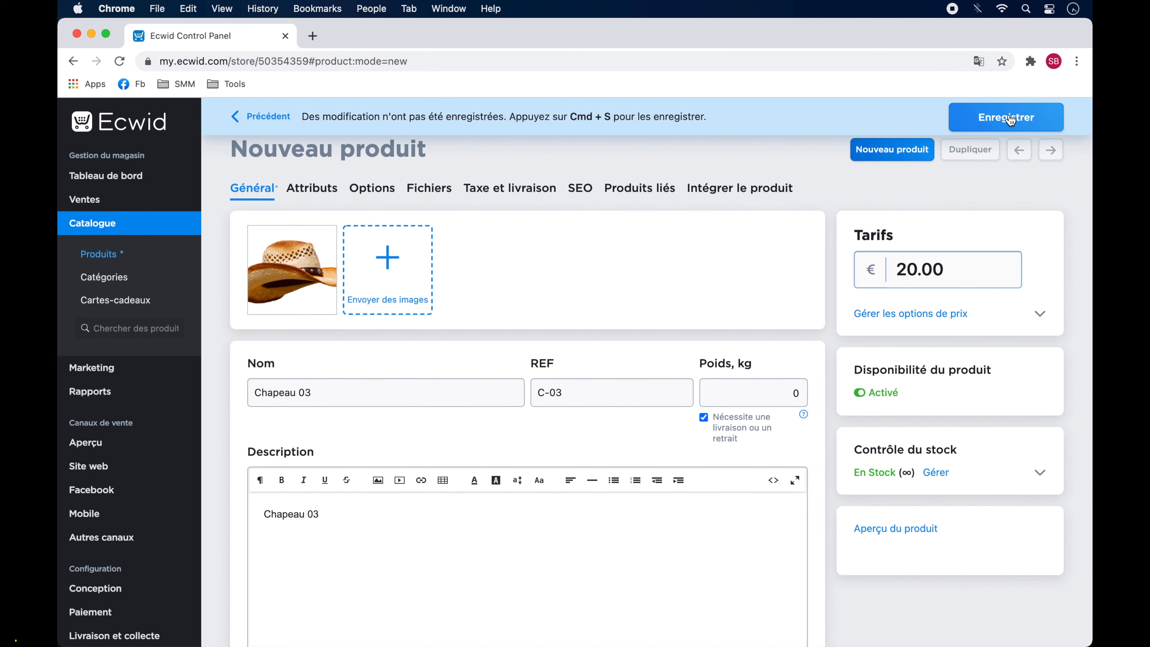
- Create the product "Chapeau 04" with its hat image, reference C-04, description "Chapeau 04" and price €20.00, and save it
click(893, 149)
click(387, 272)
text(Chapeau 04)
click(373, 562)
text(Chapeau 04)
text(20)
click(1007, 116)
- Create the product "Chapeau 05" with its image, reference C-05, matching description and price €20.00, save it and return to the product list
click(893, 149)
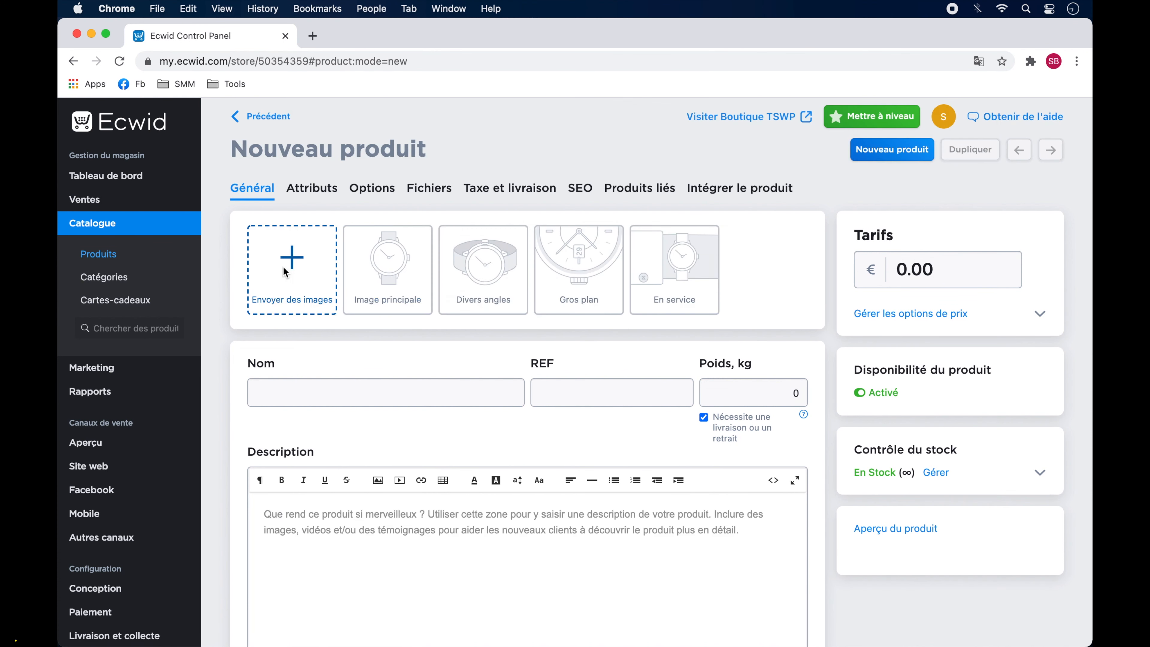
text(Chapeau 05)
text(C-05)
text(20)
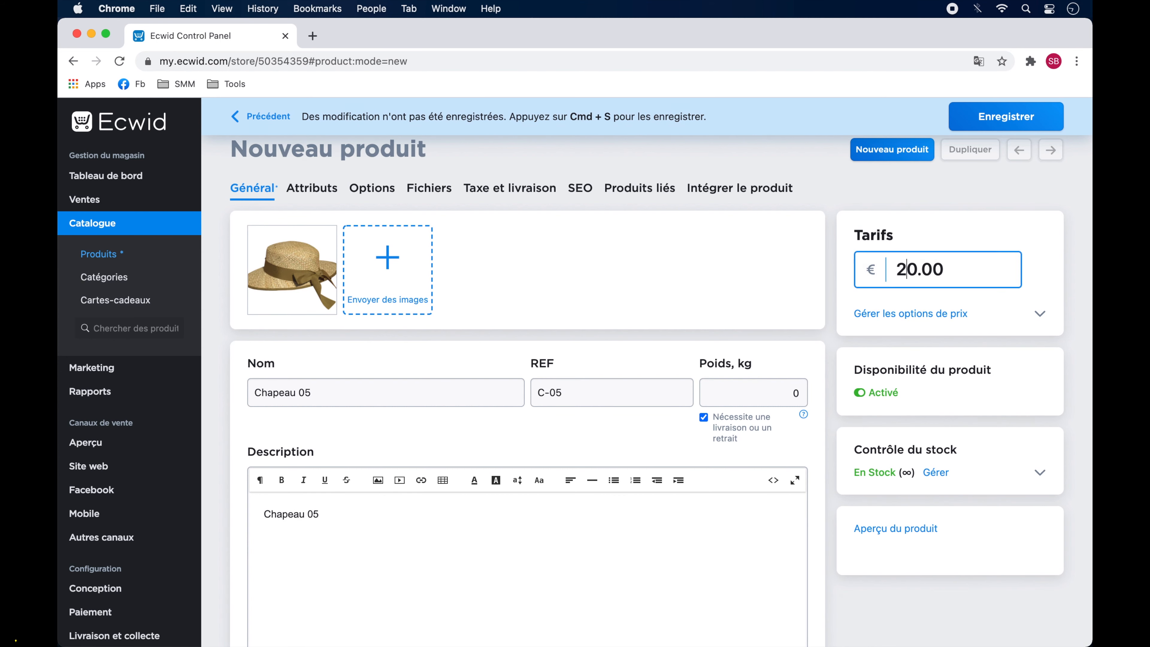
key(super+s)
click(271, 116)
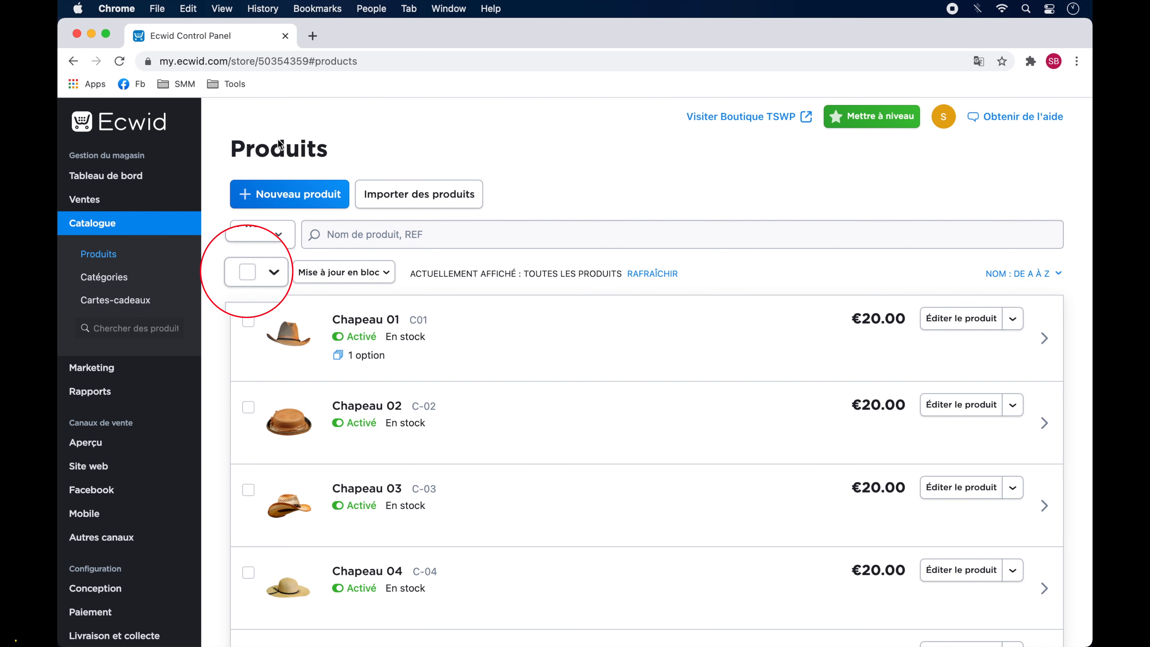
- Select all products except Chapeau 01 to Chapeau 05 and deactivate the selected sample products in bulk
click(247, 272)
scroll(247, 277, down, 10)
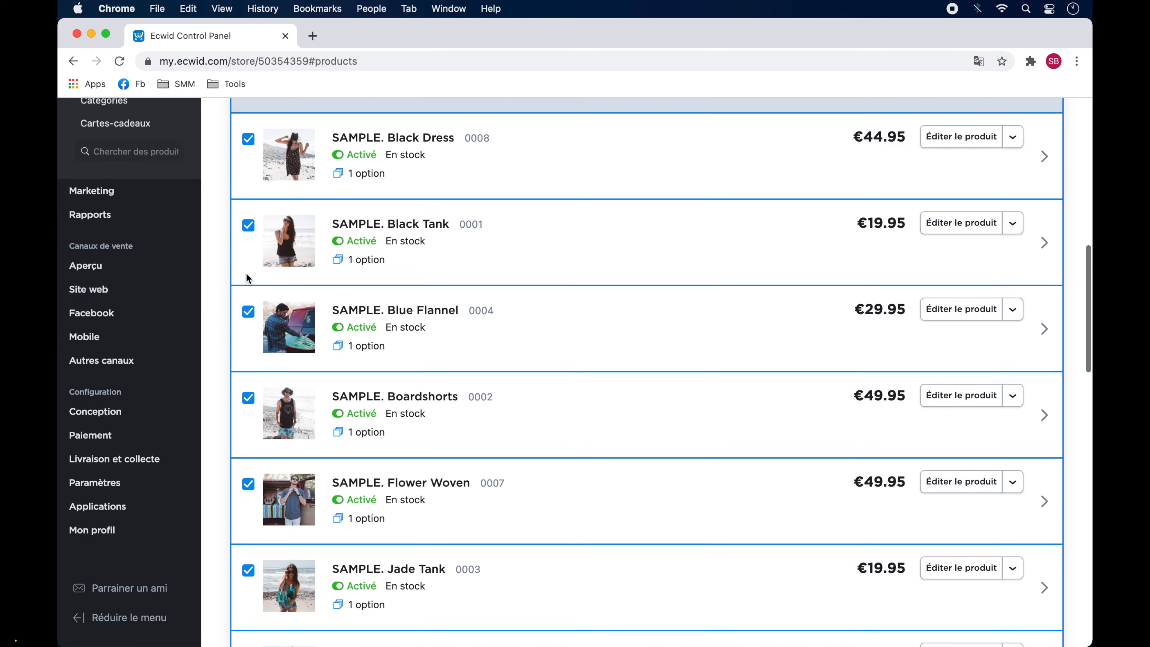
scroll(249, 281, up, 10)
click(248, 342)
click(249, 428)
click(248, 510)
scroll(248, 494, down, 4)
click(247, 401)
click(249, 484)
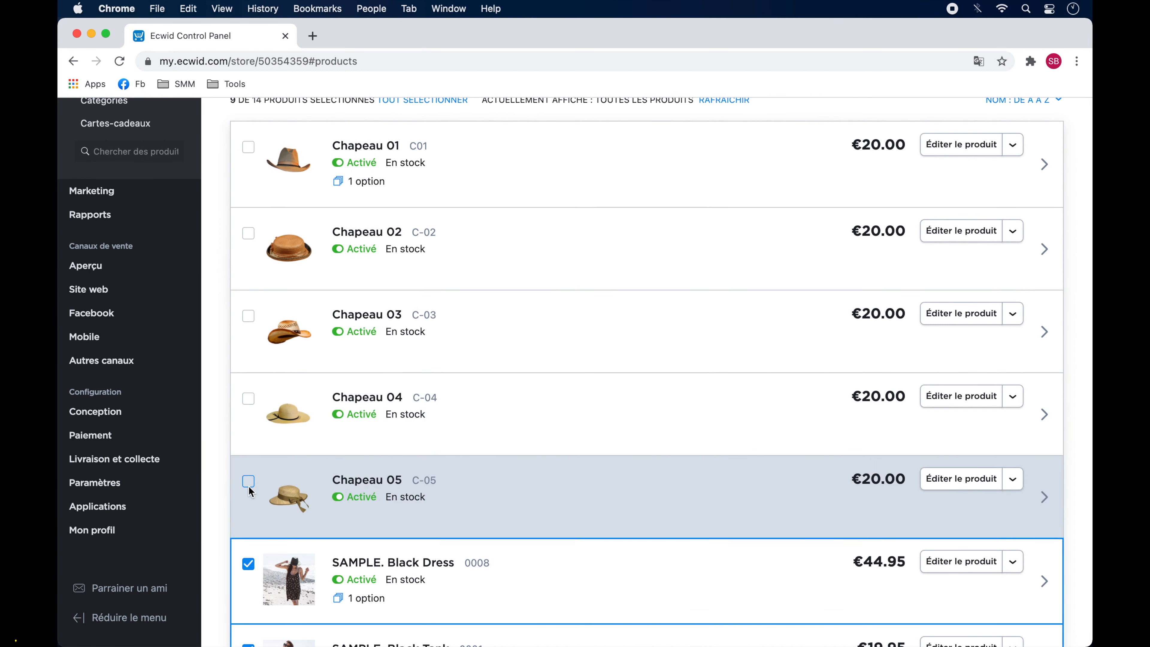
scroll(213, 406, up, 4)
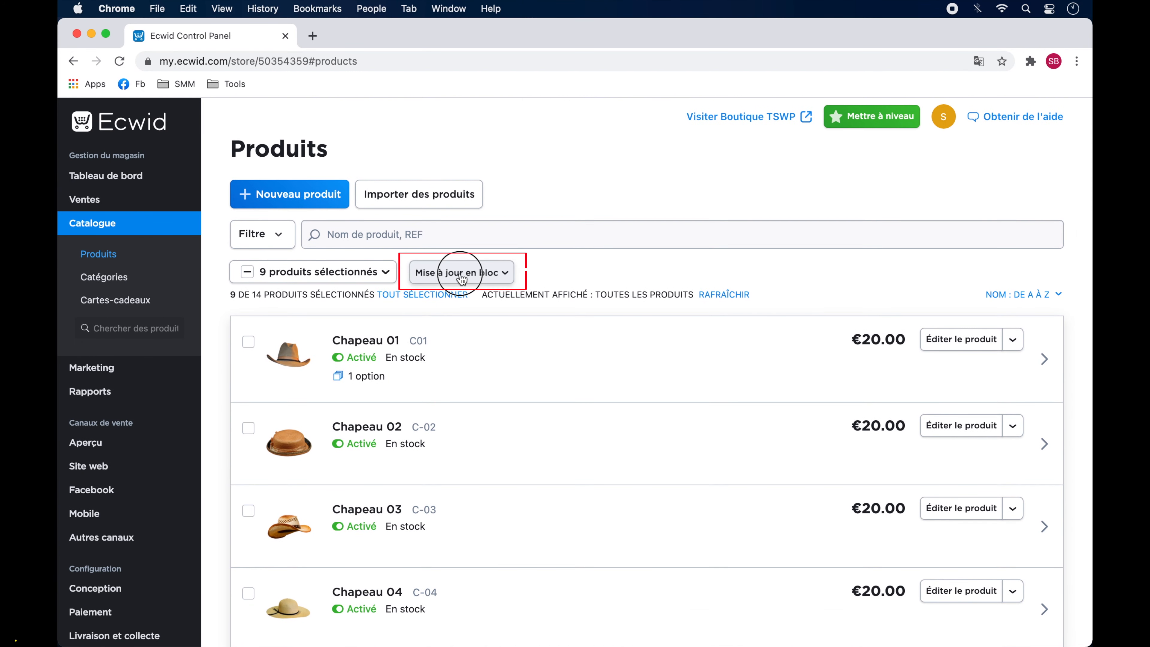
click(461, 273)
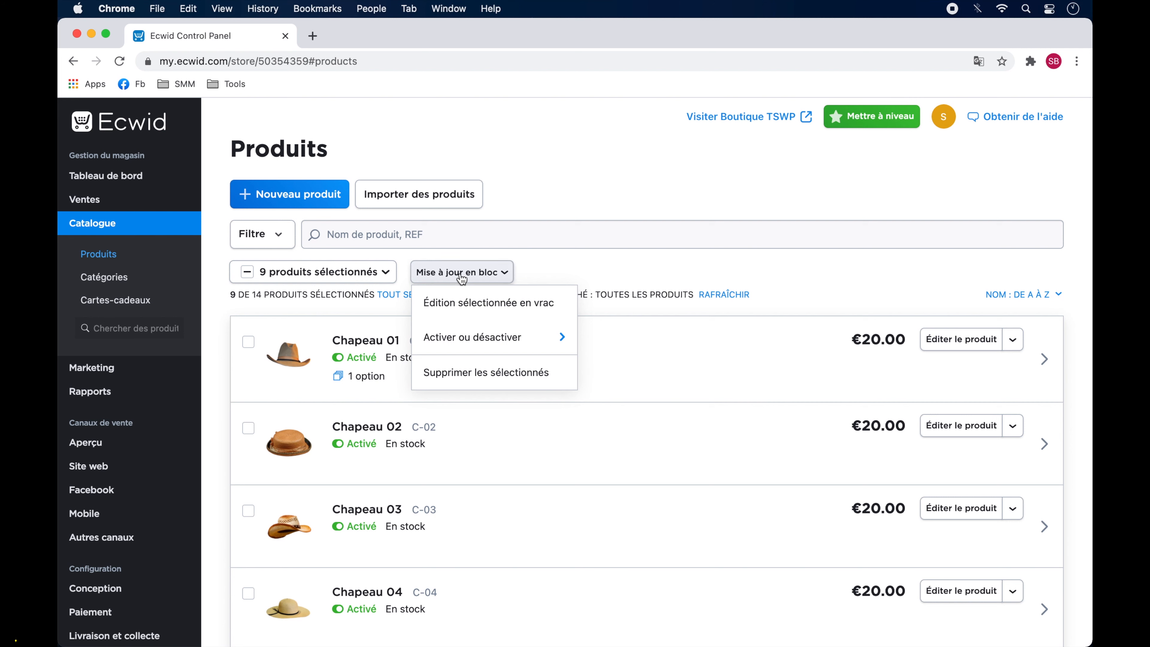
mouse_move(557, 332)
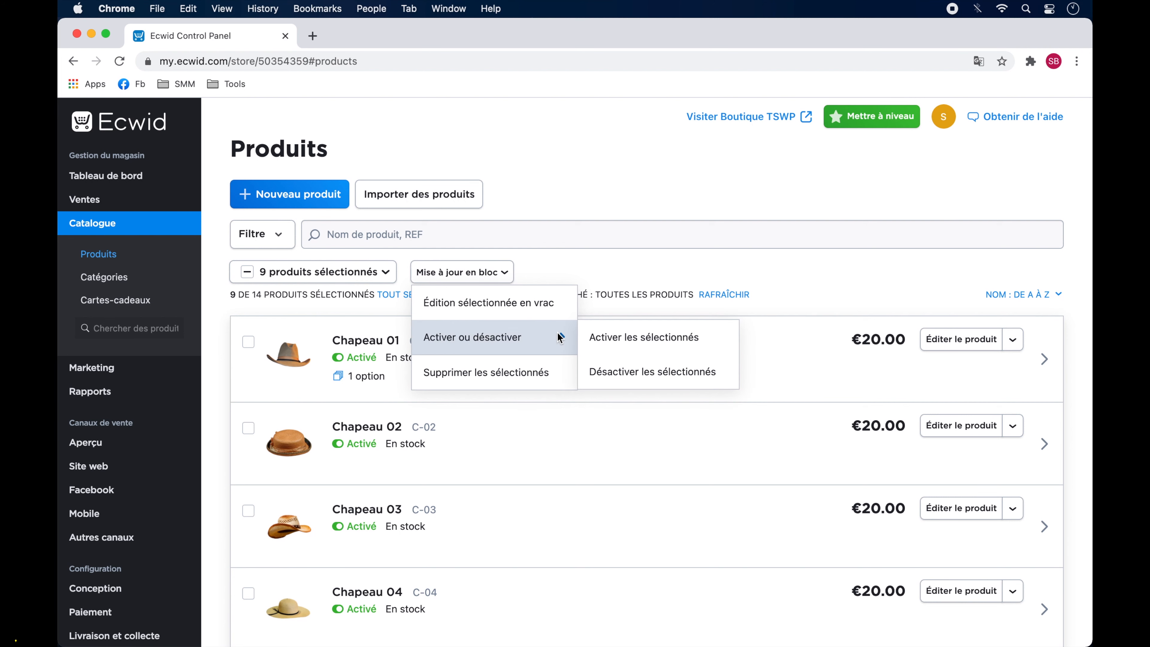
click(633, 372)
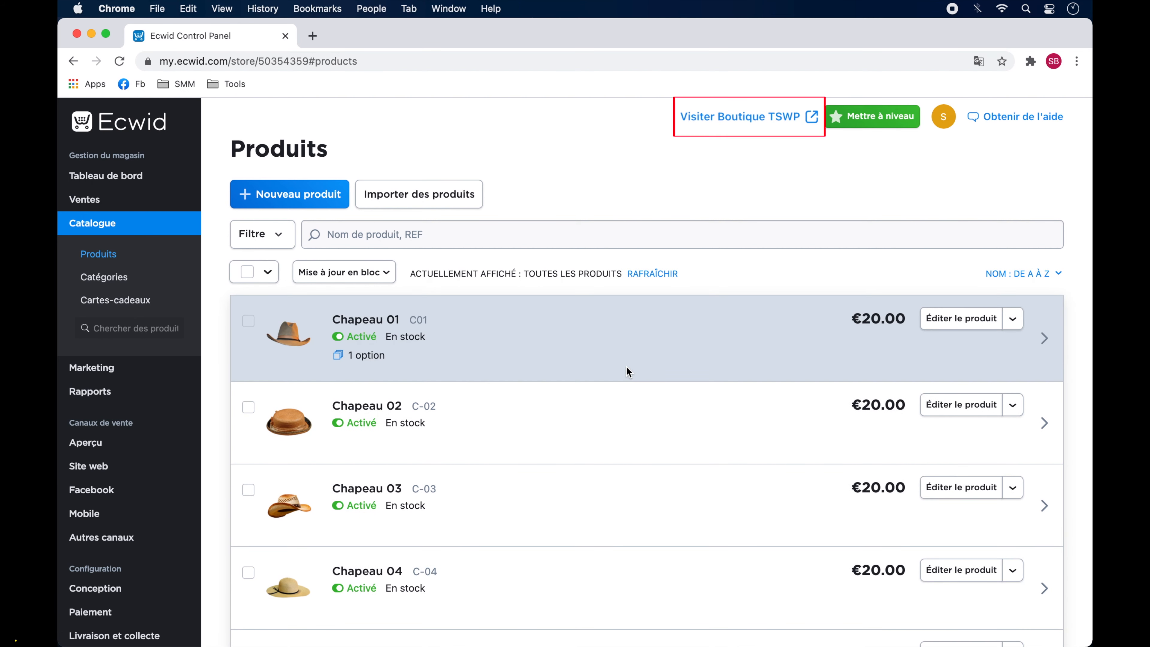
- Preview the Boutique TSWP storefront to check its displayed products, and close the preview
click(770, 117)
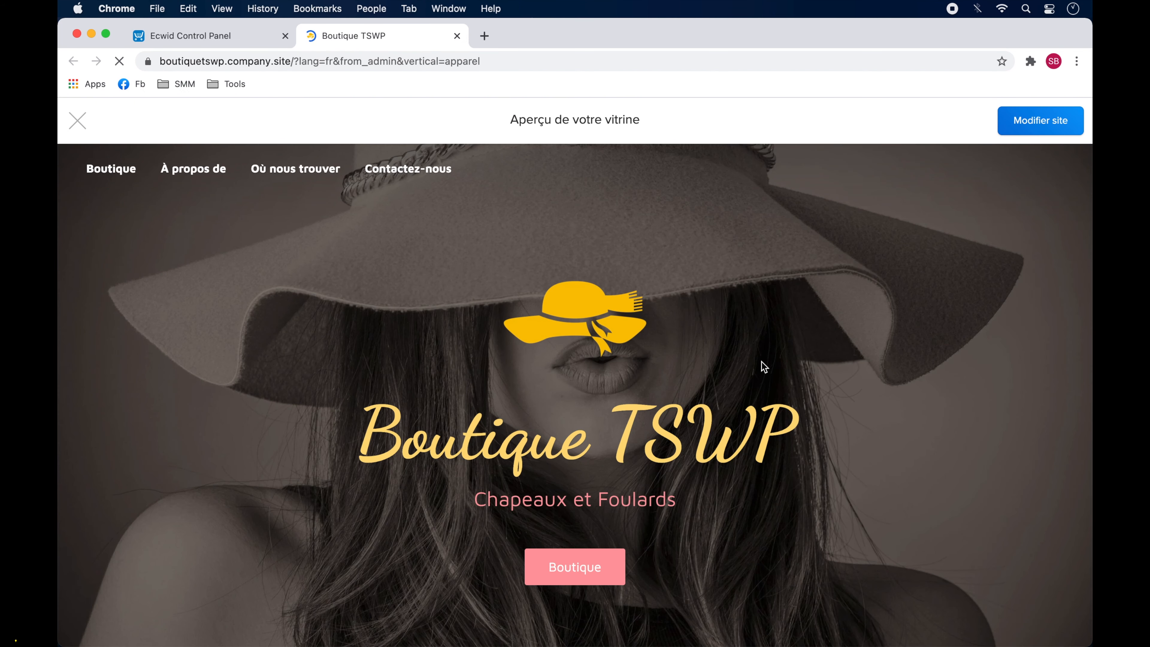
scroll(765, 367, down, 10)
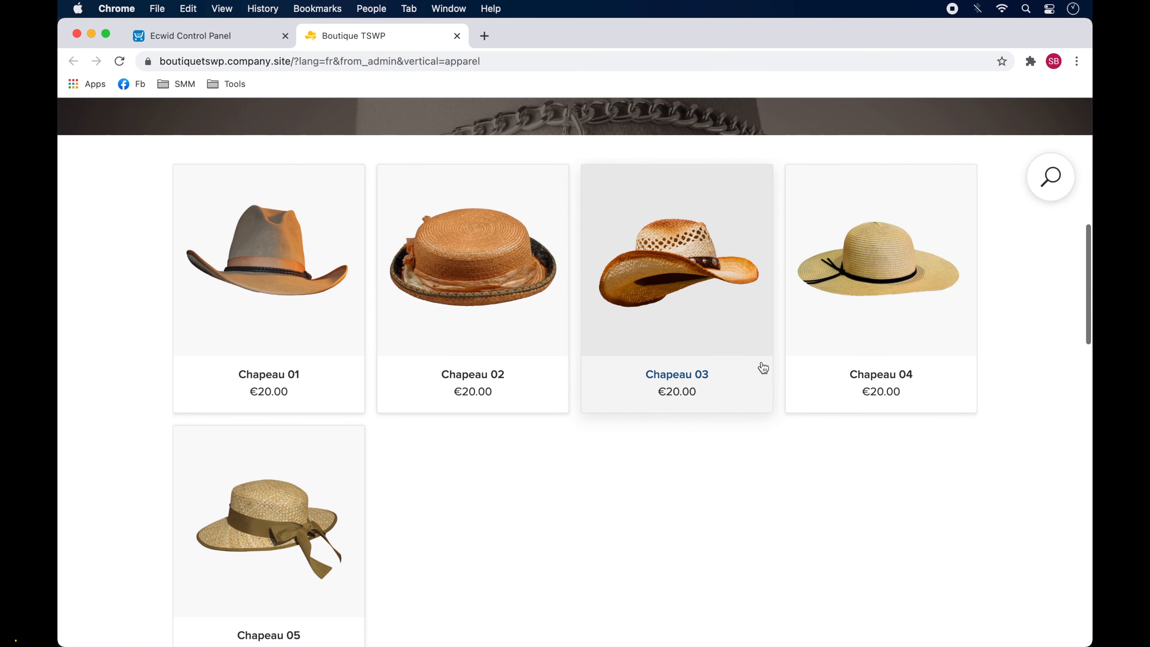
scroll(764, 368, up, 10)
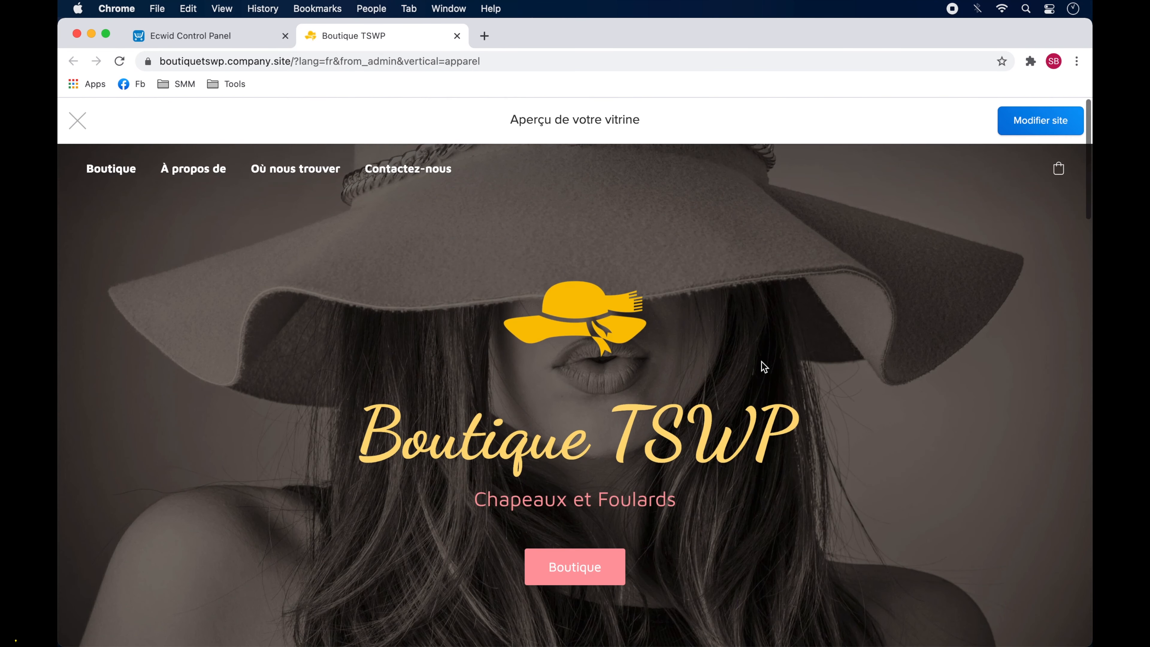
click(456, 35)
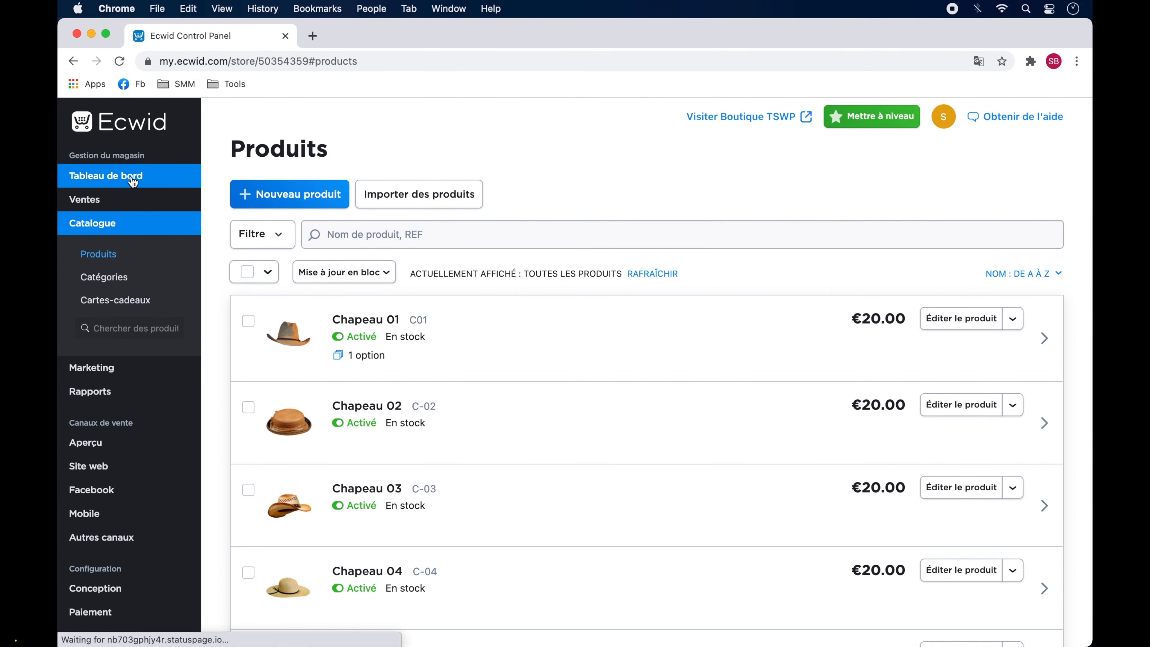
- Mark the dashboard task for adding products or services as done and open the regional settings task
click(134, 180)
click(596, 438)
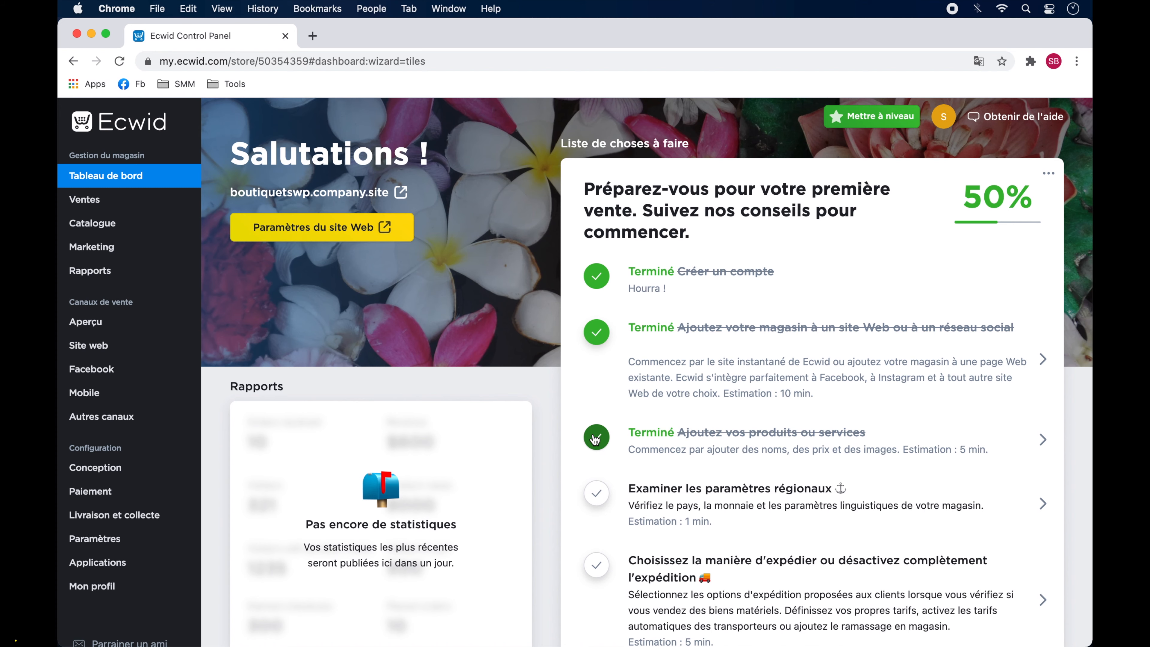
click(703, 509)
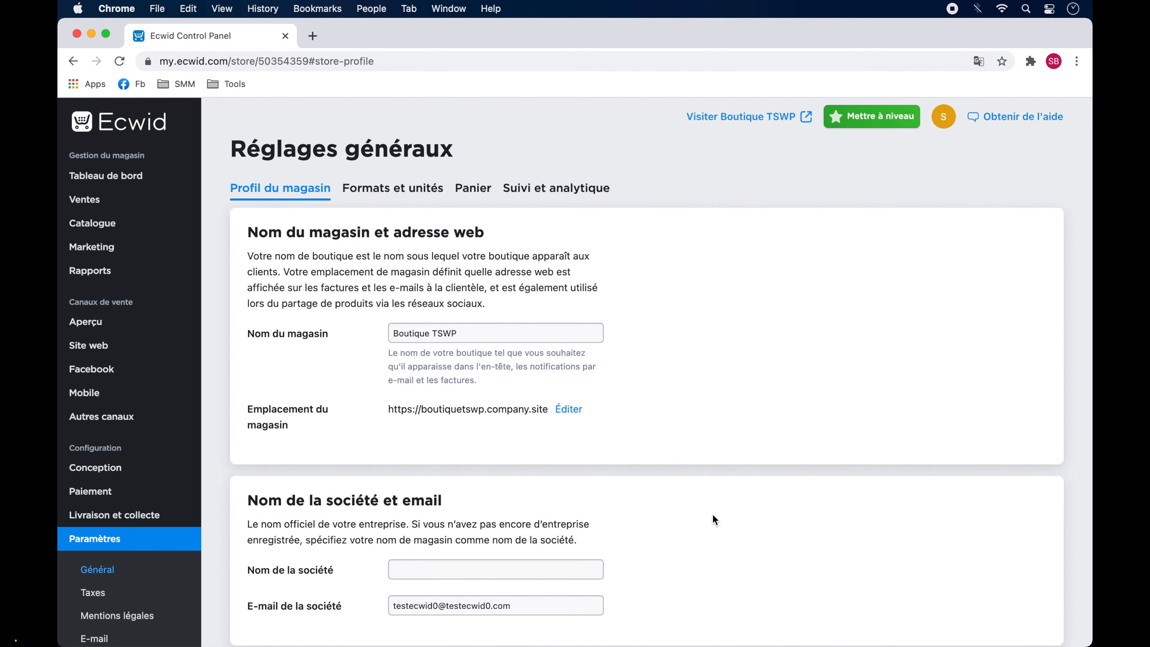
- Set the company name to "Boutique TSWP" in the store profile, look through the remaining profile fields and save the changes
scroll(714, 516, down, 4)
click(493, 404)
text(Boutique TSWP)
scroll(493, 404, down, 4)
scroll(648, 389, down, 10)
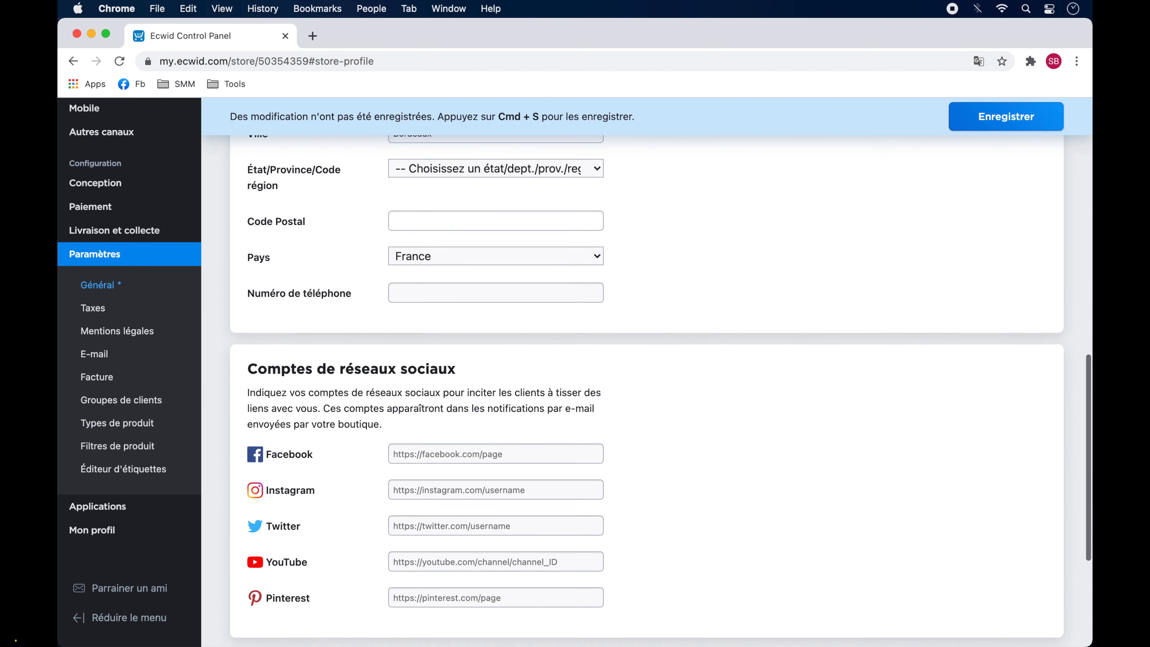
click(1014, 118)
scroll(860, 186, up, 15)
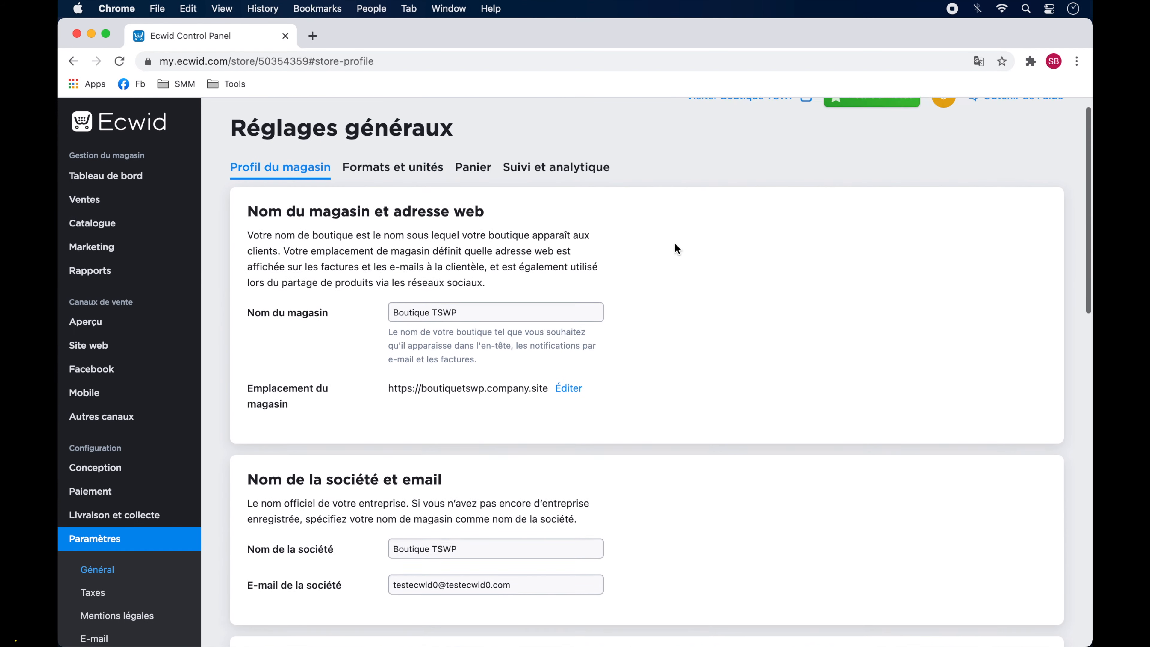
- Review the store's formats and units settings and set the time zone to Europe/Paris (GMT+01)
click(399, 186)
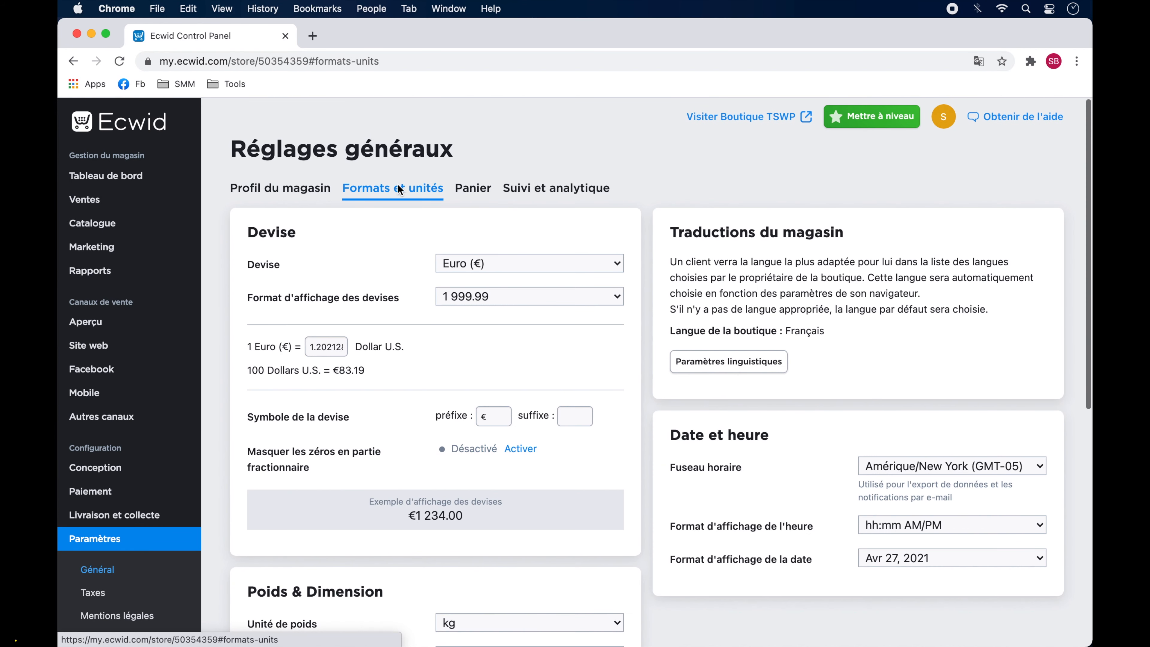
scroll(451, 391, down, 5)
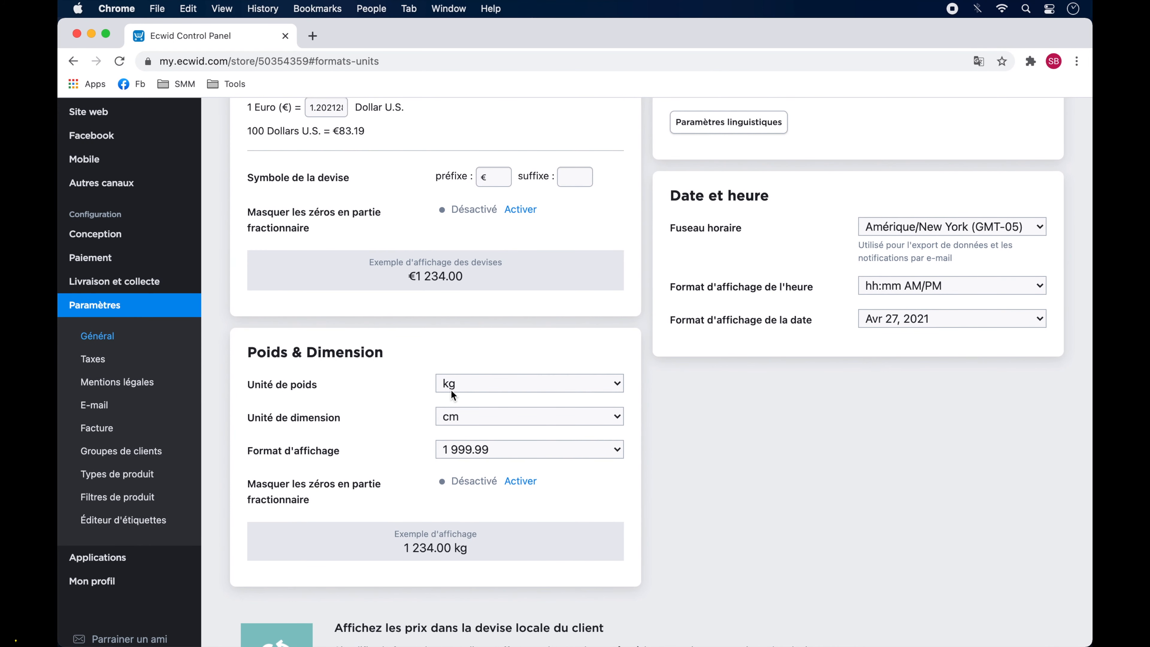
scroll(746, 390, up, 3)
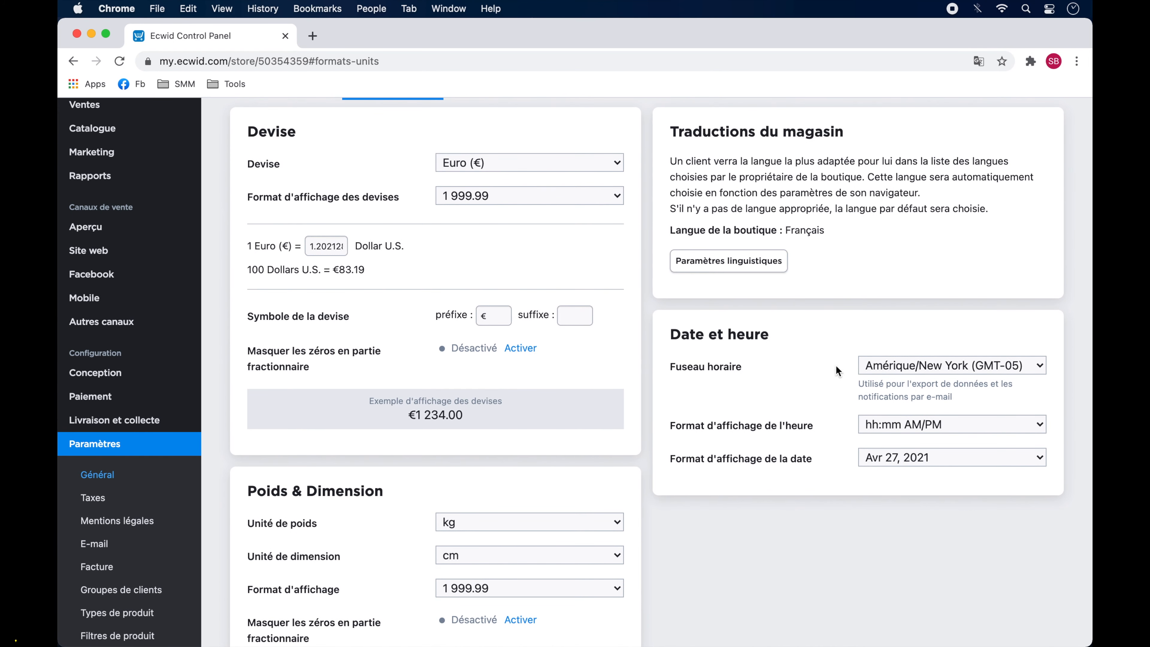
click(899, 365)
scroll(899, 367, down, 10)
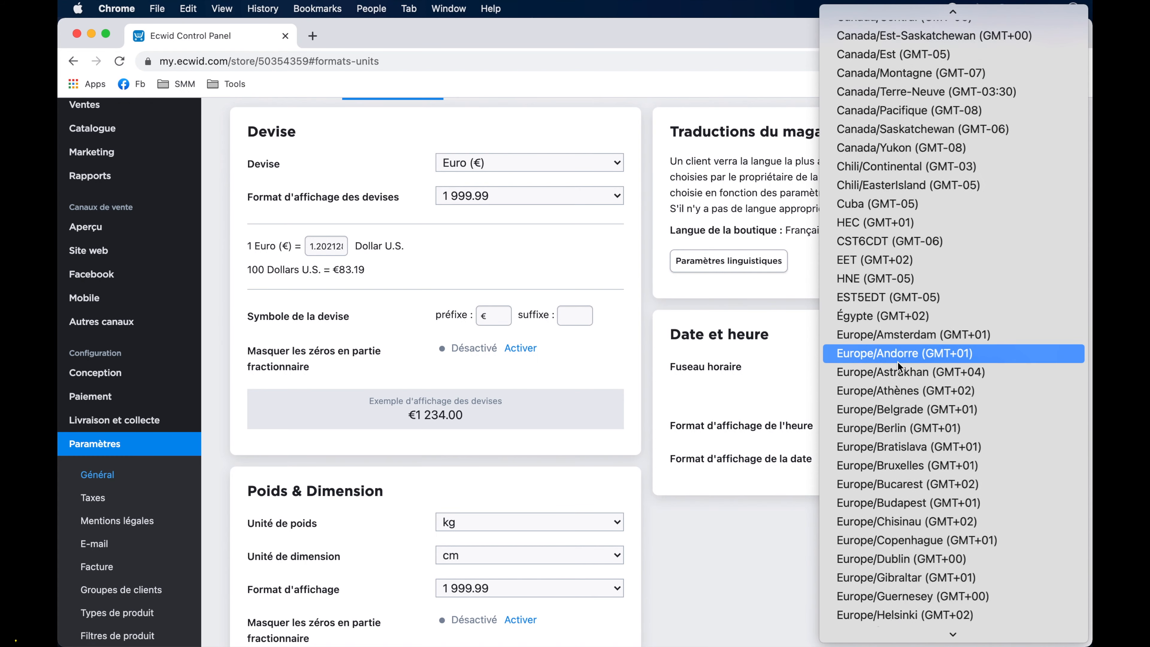
scroll(899, 367, down, 5)
click(899, 367)
- Set the time display format to hh:mm:ss and the date format to "Lun, 27 avr, 21", and save the changes
click(1041, 426)
click(1028, 496)
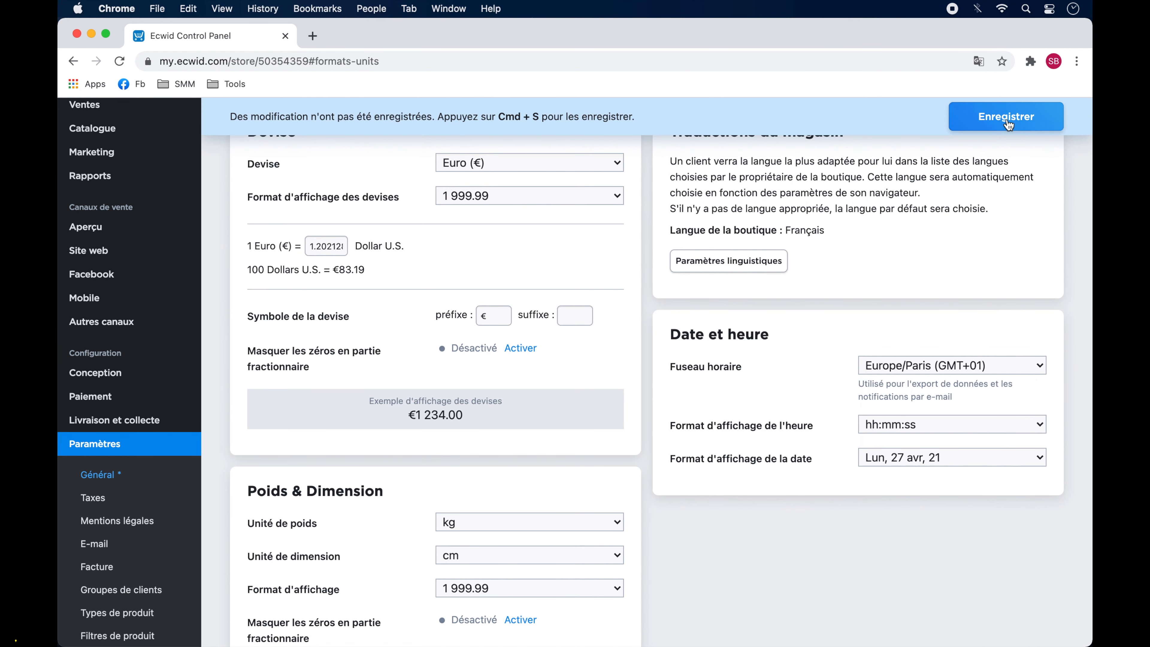
click(1006, 119)
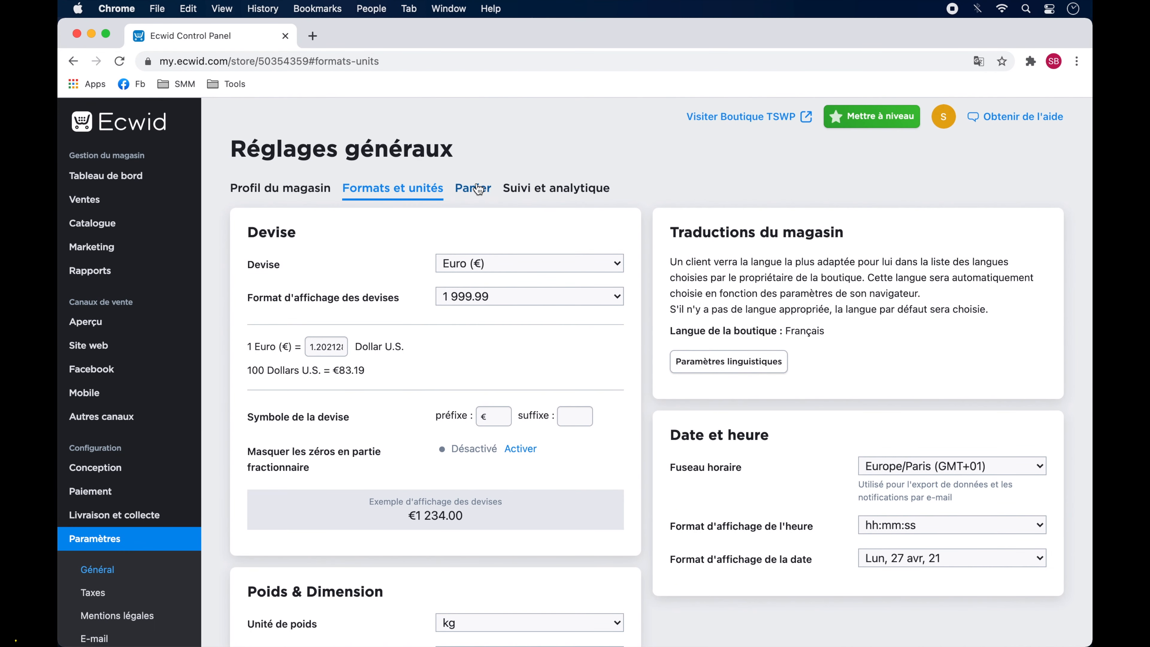
- Look at the cart and the tracking and analytics settings, and mark the dashboard's regional settings task as done
click(478, 190)
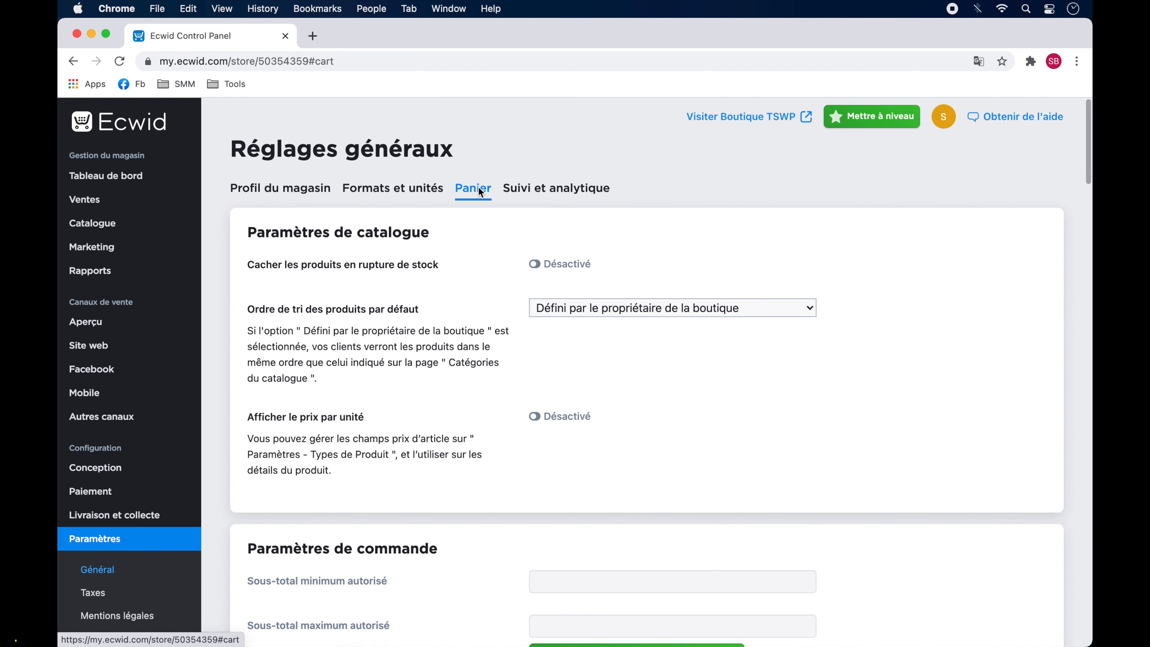
click(545, 191)
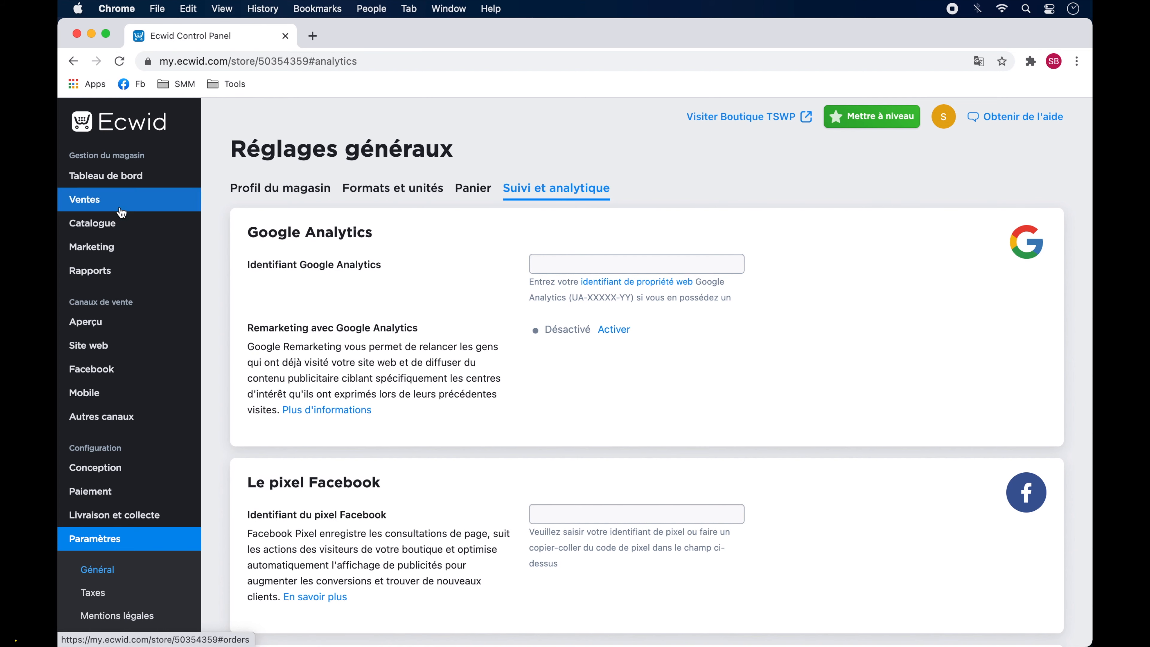
click(99, 181)
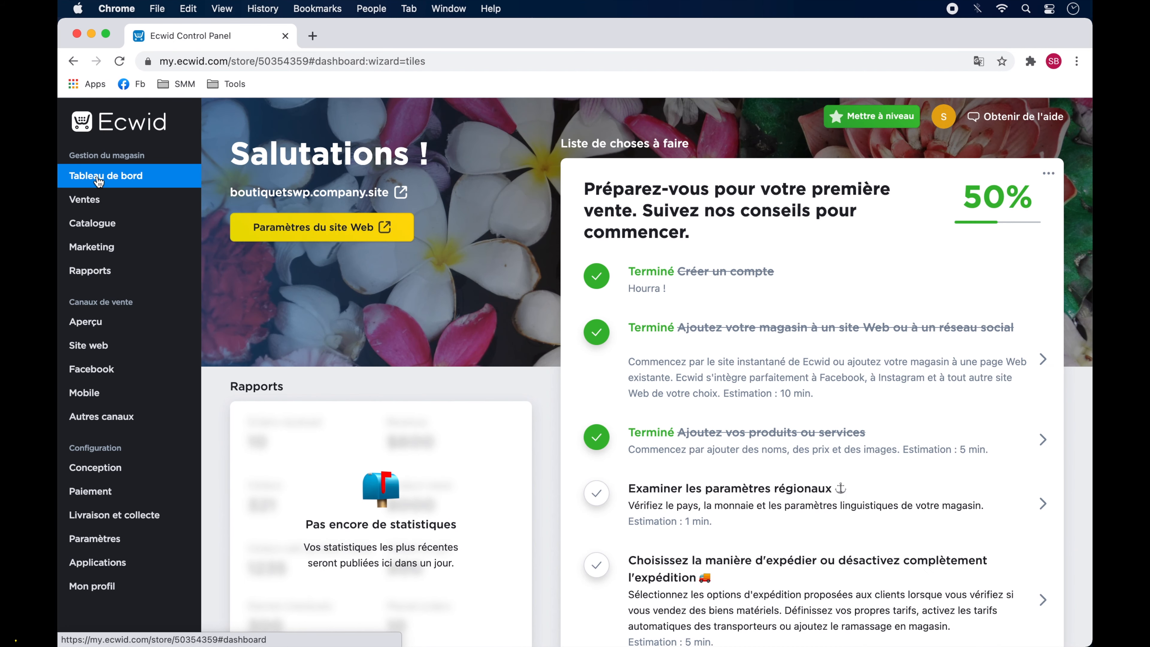
click(597, 498)
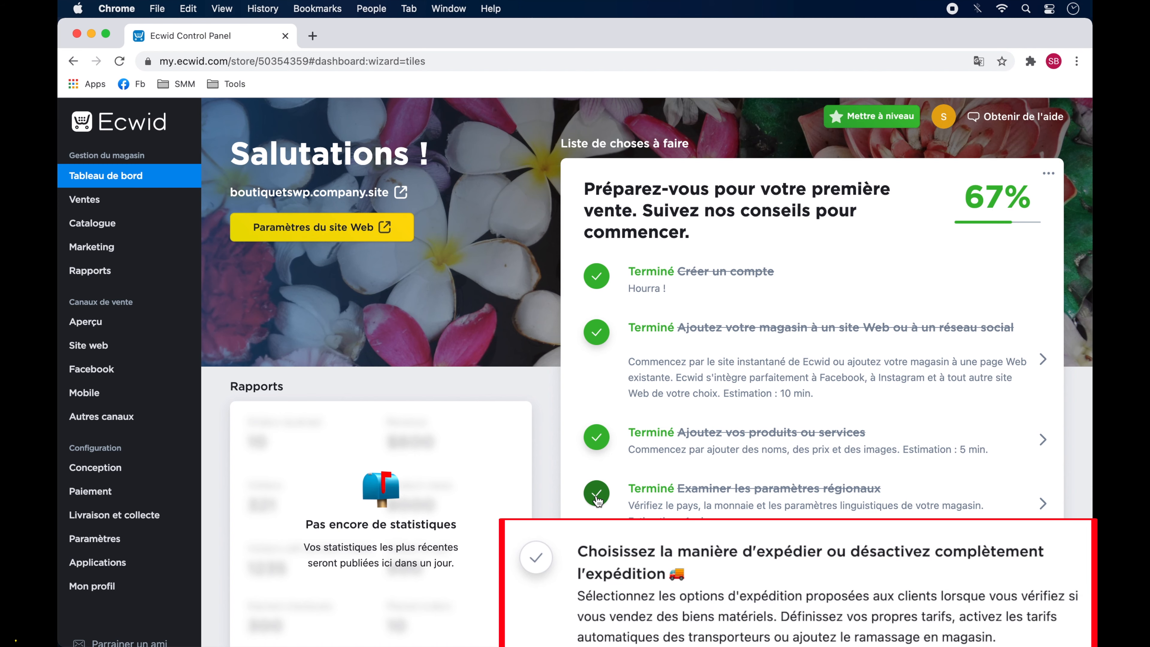
- Open the dashboard's shipping task, review the delivery options and carriers, and add a new shipping method with Chronopost as carrier
click(710, 590)
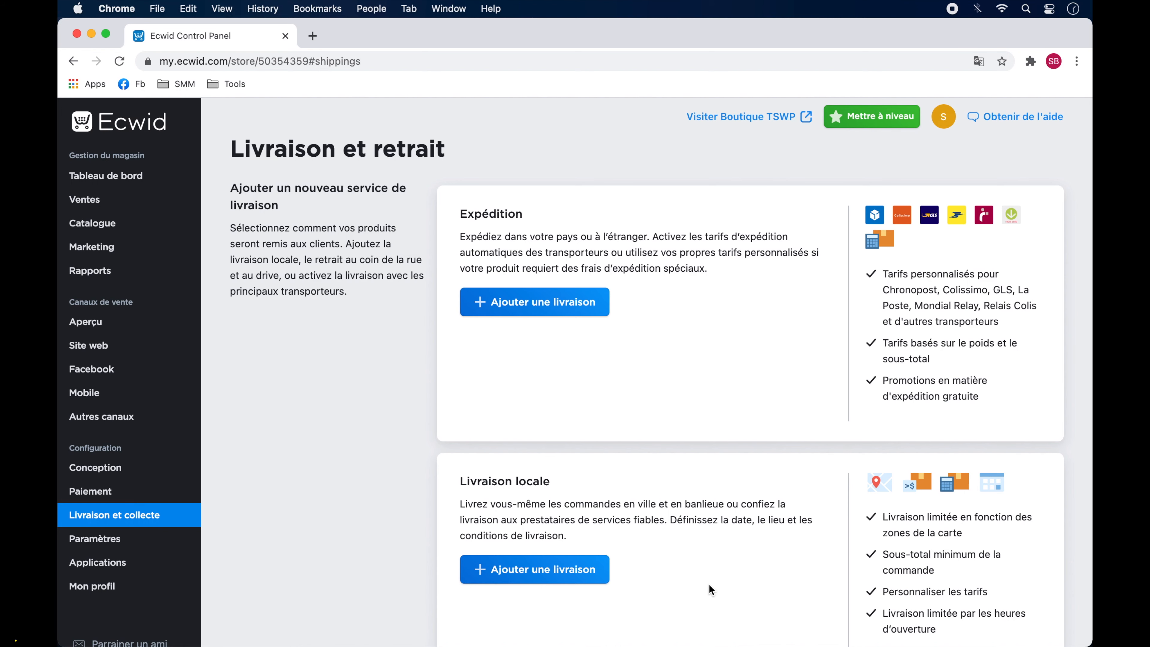
scroll(709, 586, down, 8)
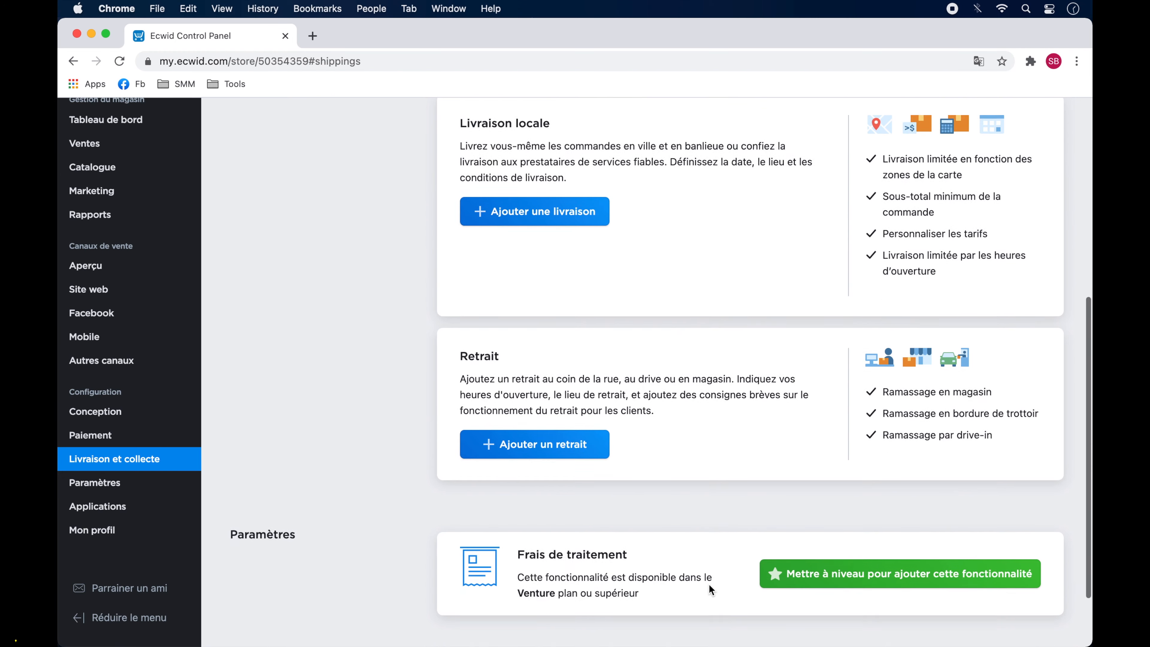
scroll(709, 585, up, 10)
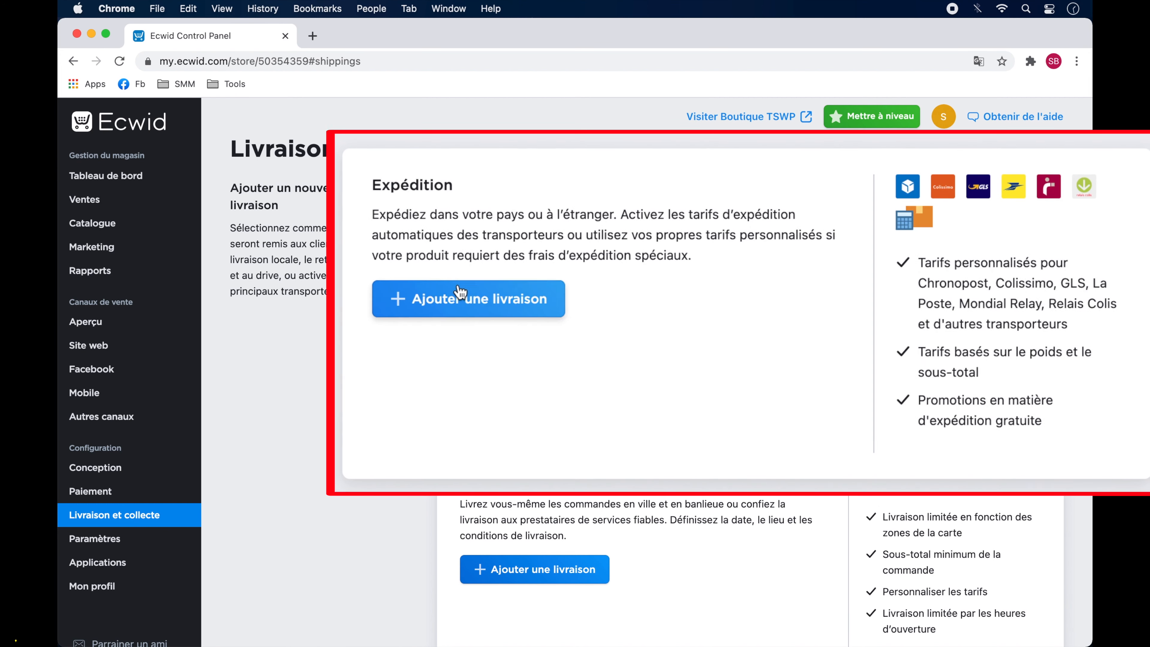
click(530, 303)
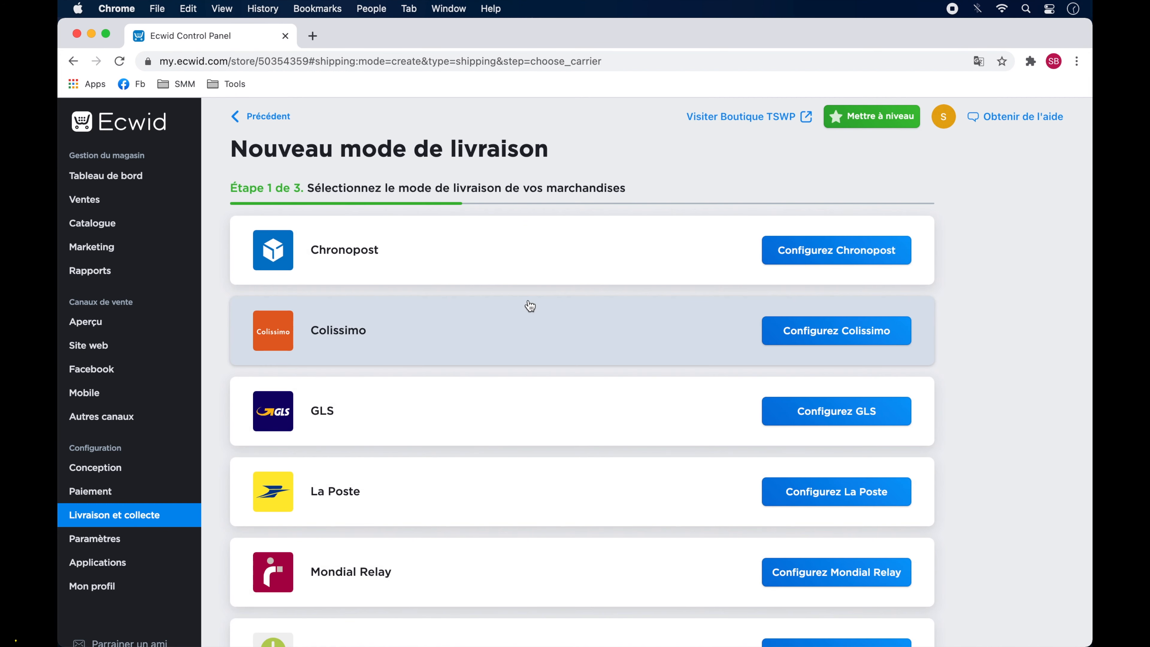
scroll(530, 306, down, 3)
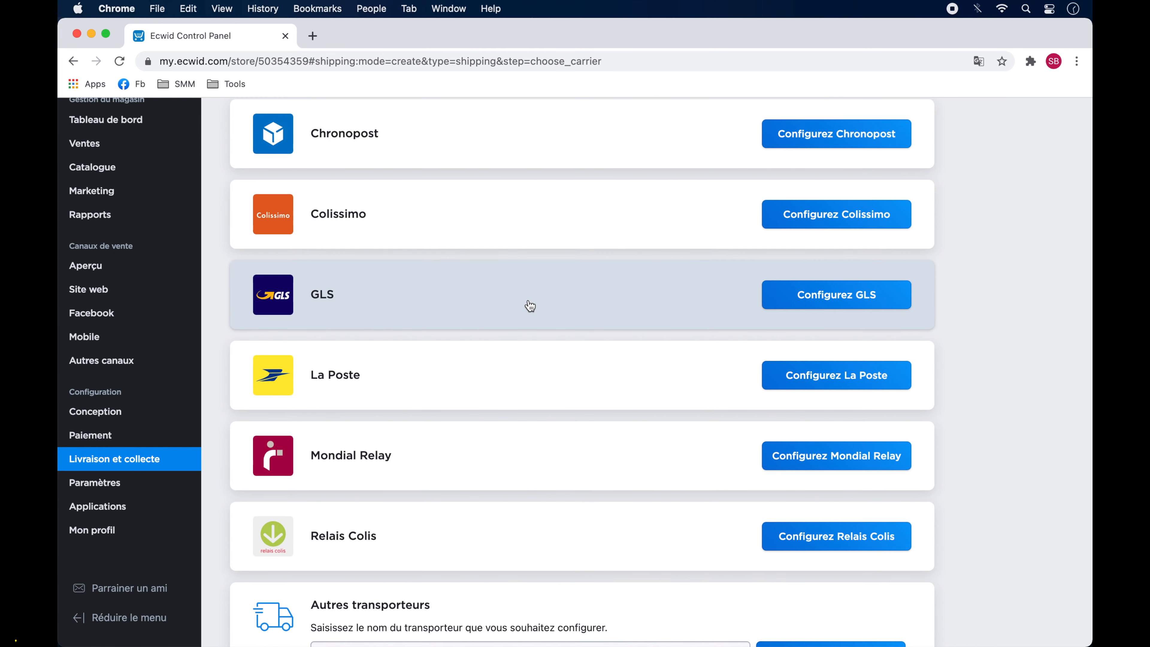
scroll(530, 307, down, 3)
scroll(530, 307, up, 5)
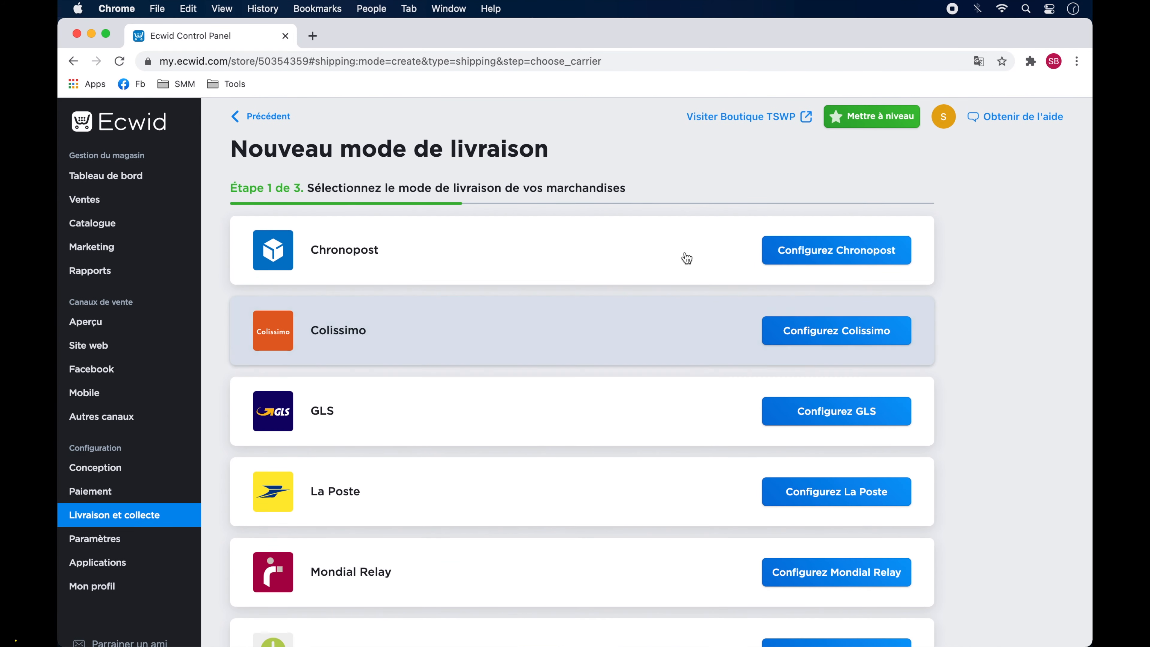
click(844, 249)
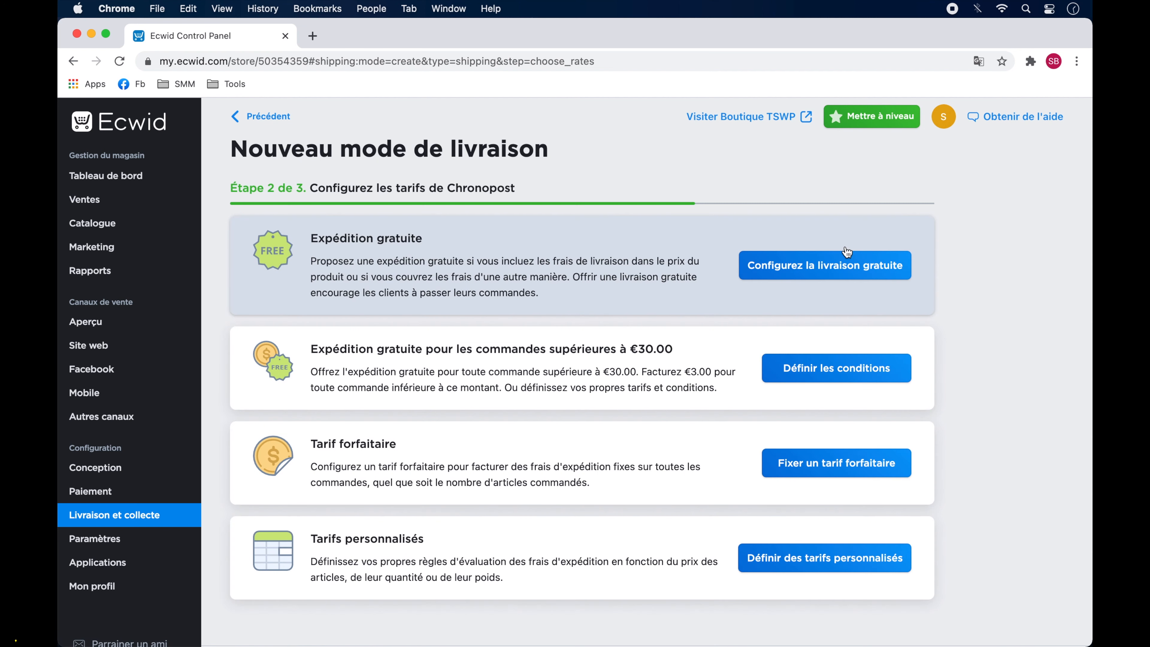
- Configure free shipping for Chronopost, show the minimum order subtotal option and save the shipping method
click(835, 268)
click(437, 237)
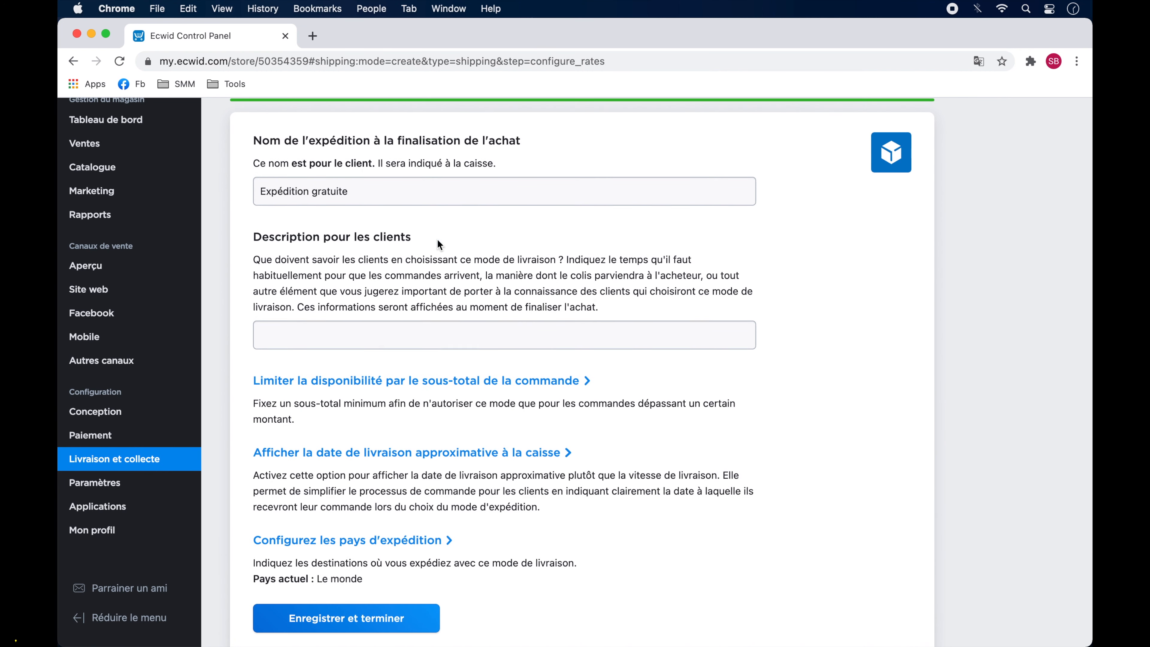
click(448, 380)
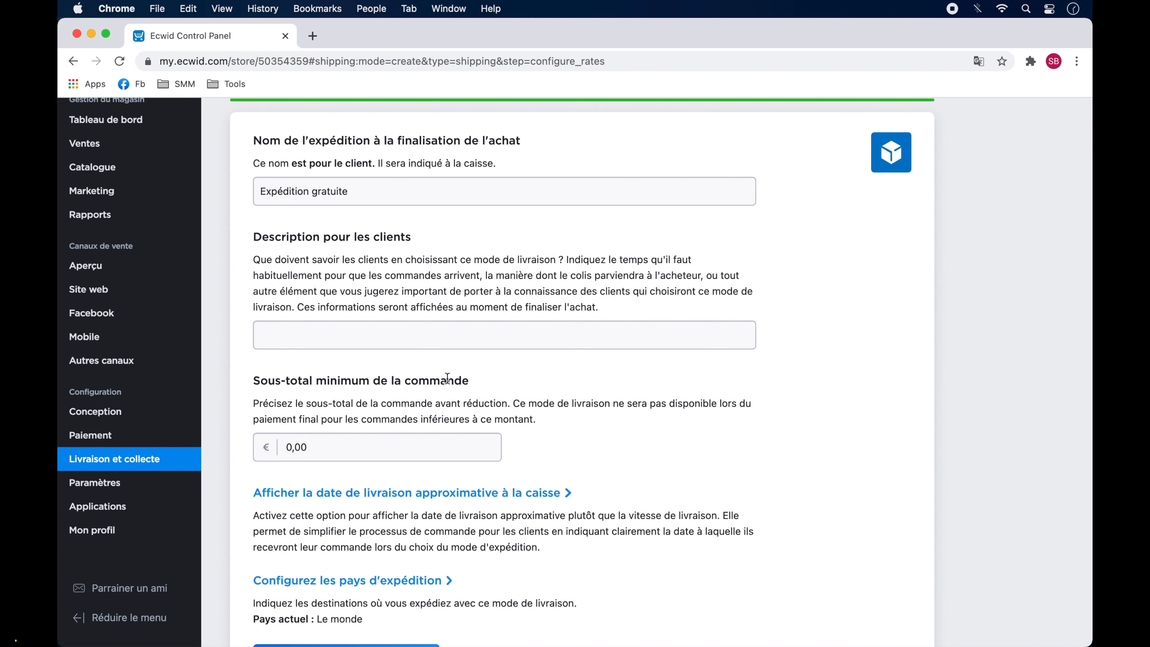
scroll(447, 379, down, 3)
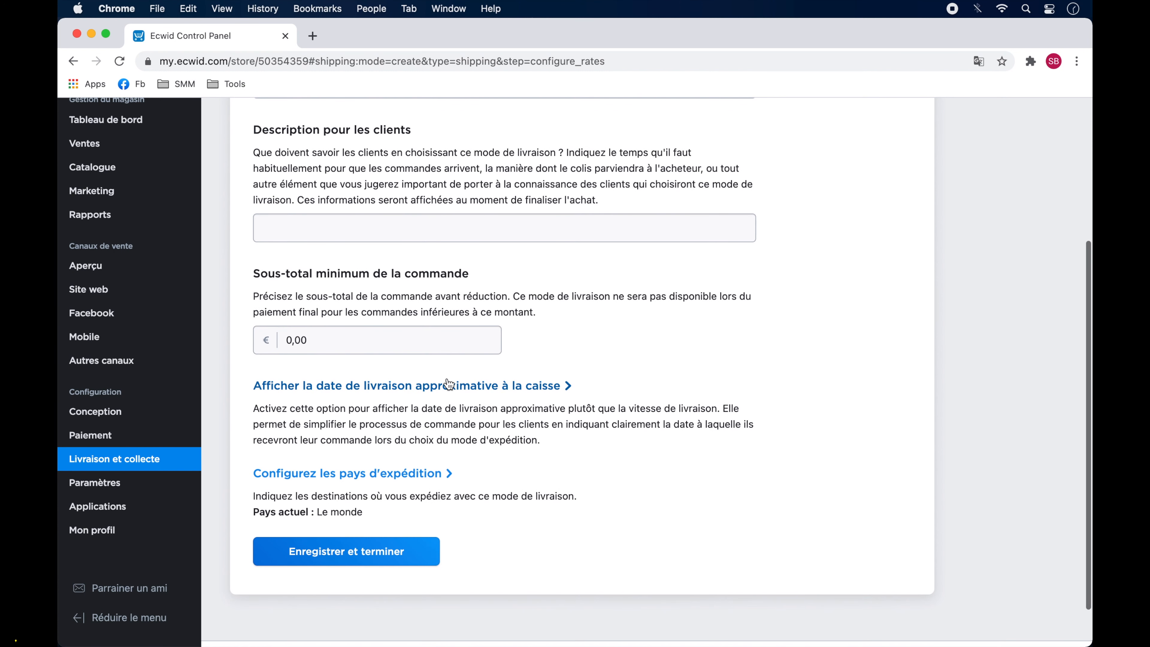
click(359, 554)
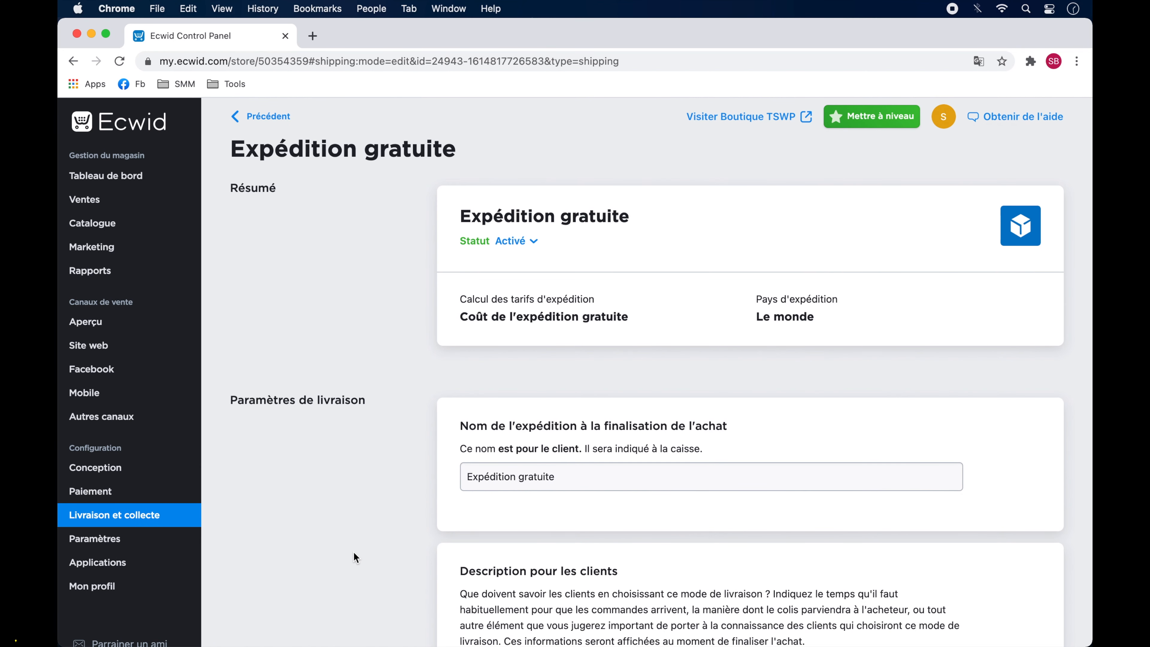
- Mark the dashboard's shipping task as done and open the task for receiving payments
click(128, 180)
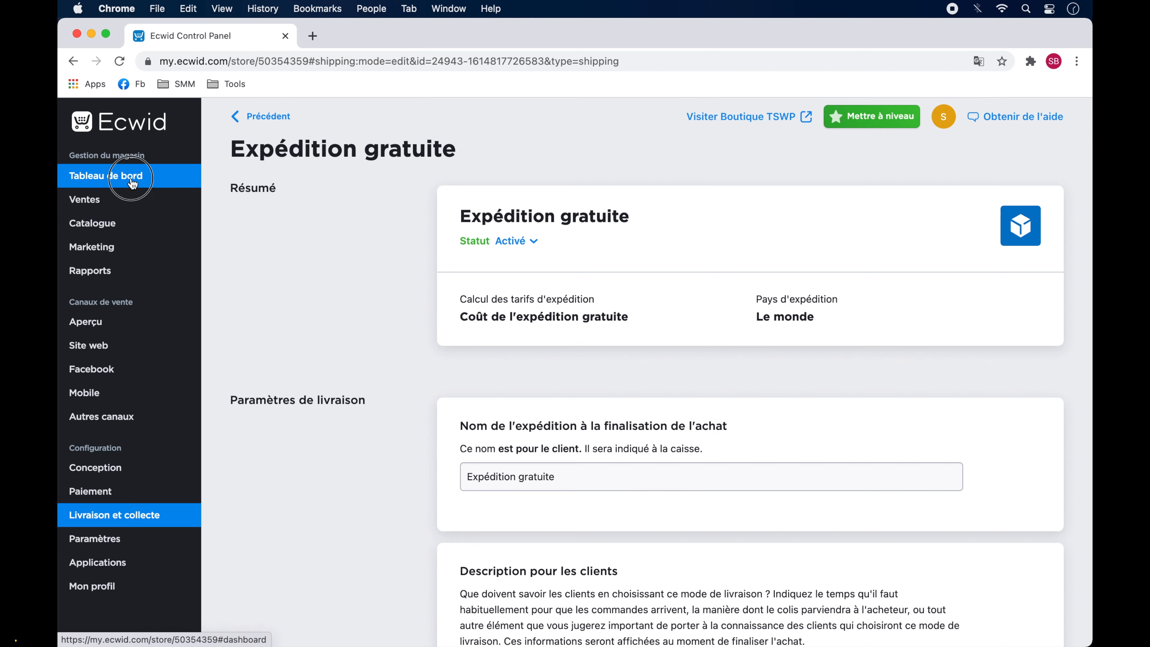
click(596, 567)
scroll(596, 567, down, 5)
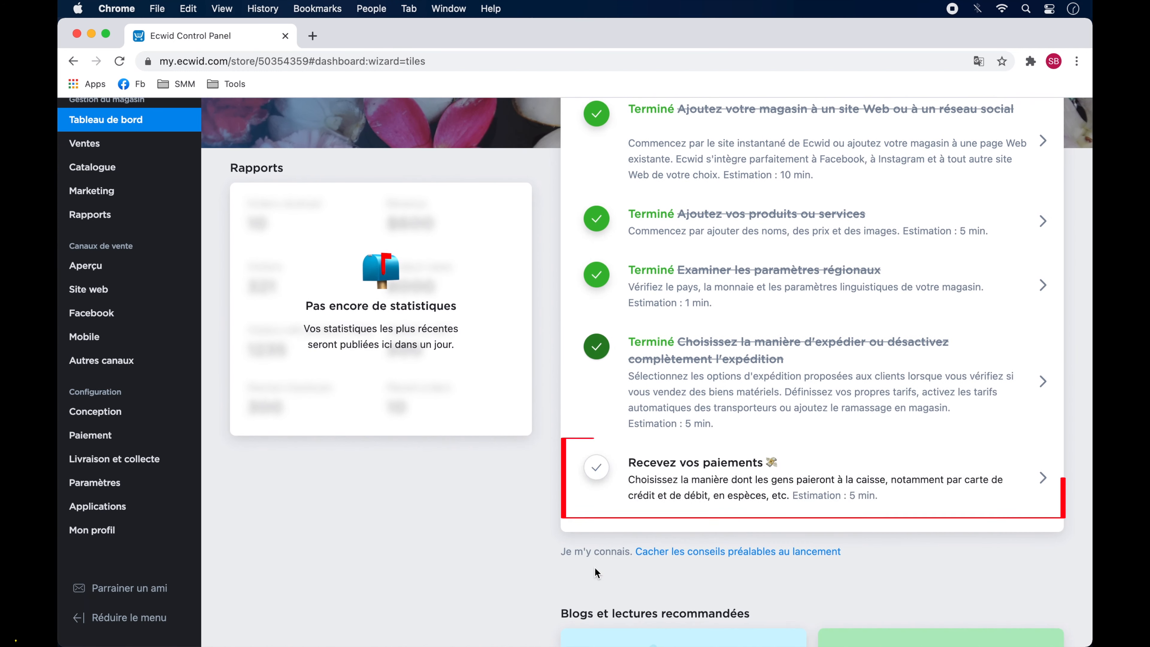
click(933, 483)
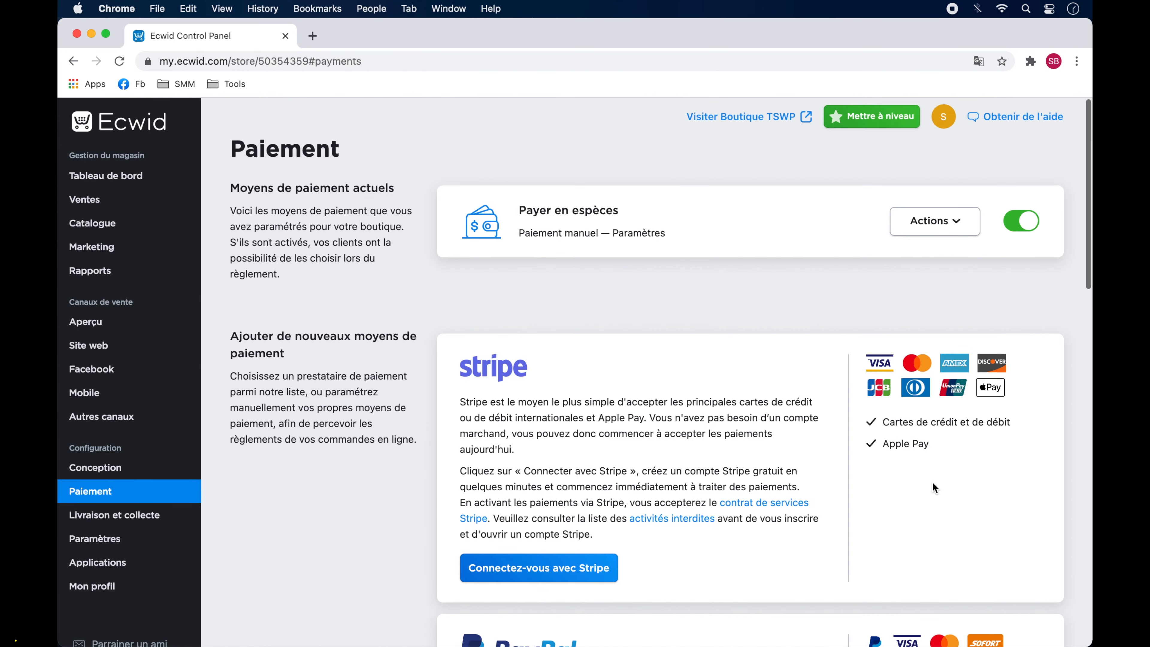
- Look through the available payment methods and disable the cash payment method "Payer en espèces"
scroll(933, 482, down, 15)
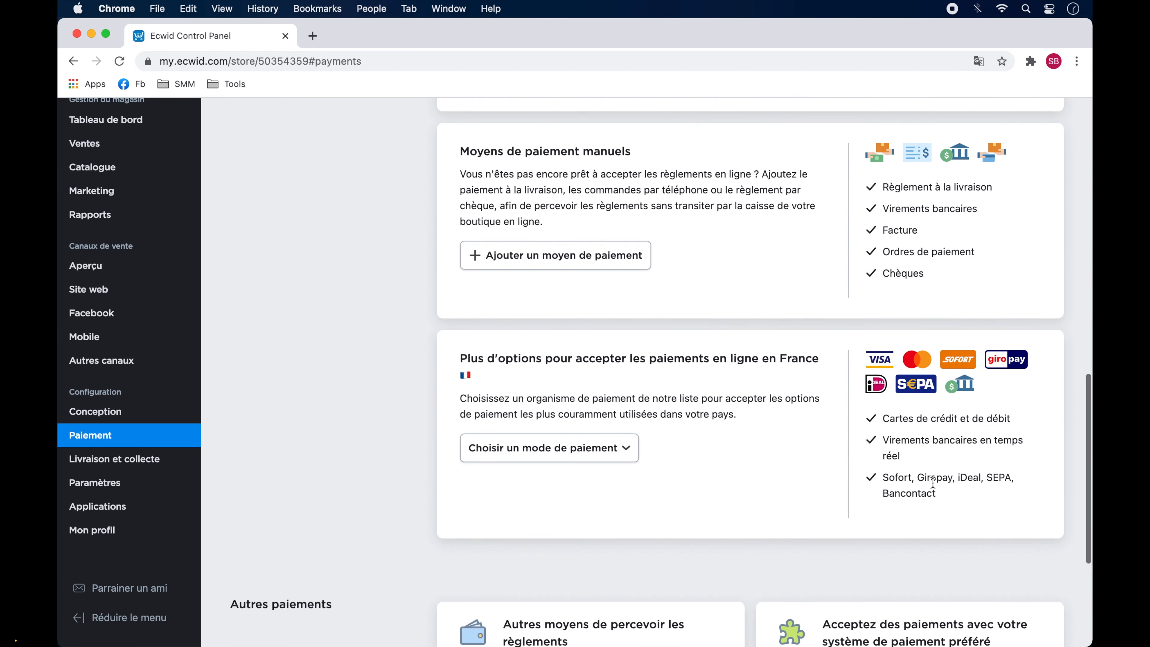
scroll(933, 483, up, 15)
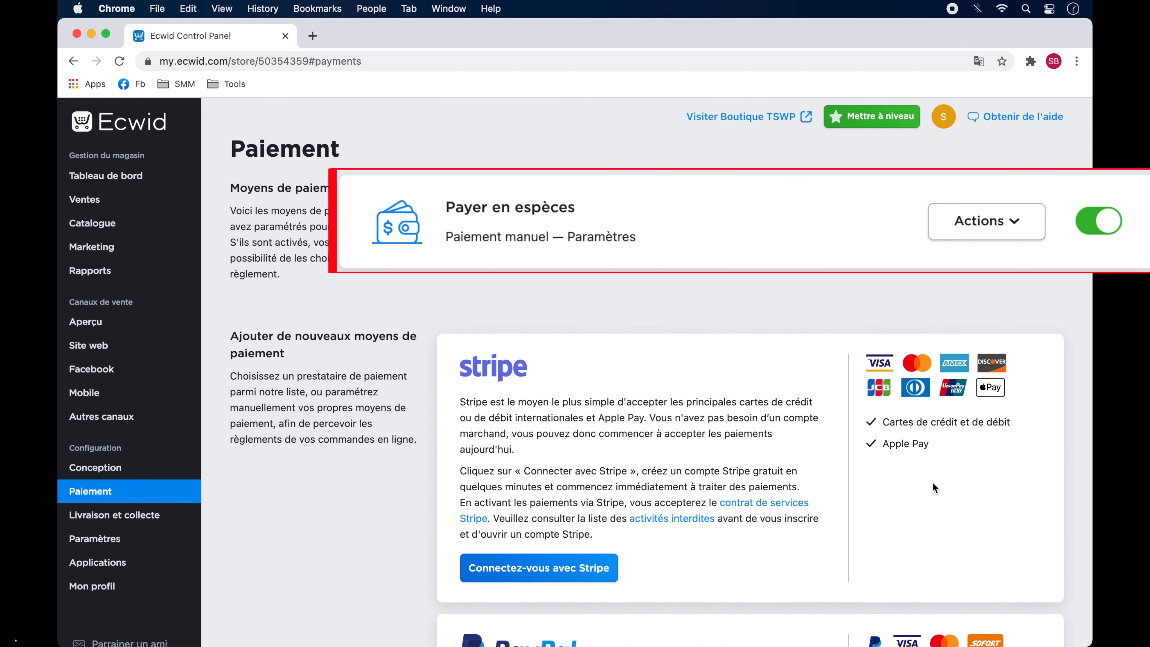
click(1023, 222)
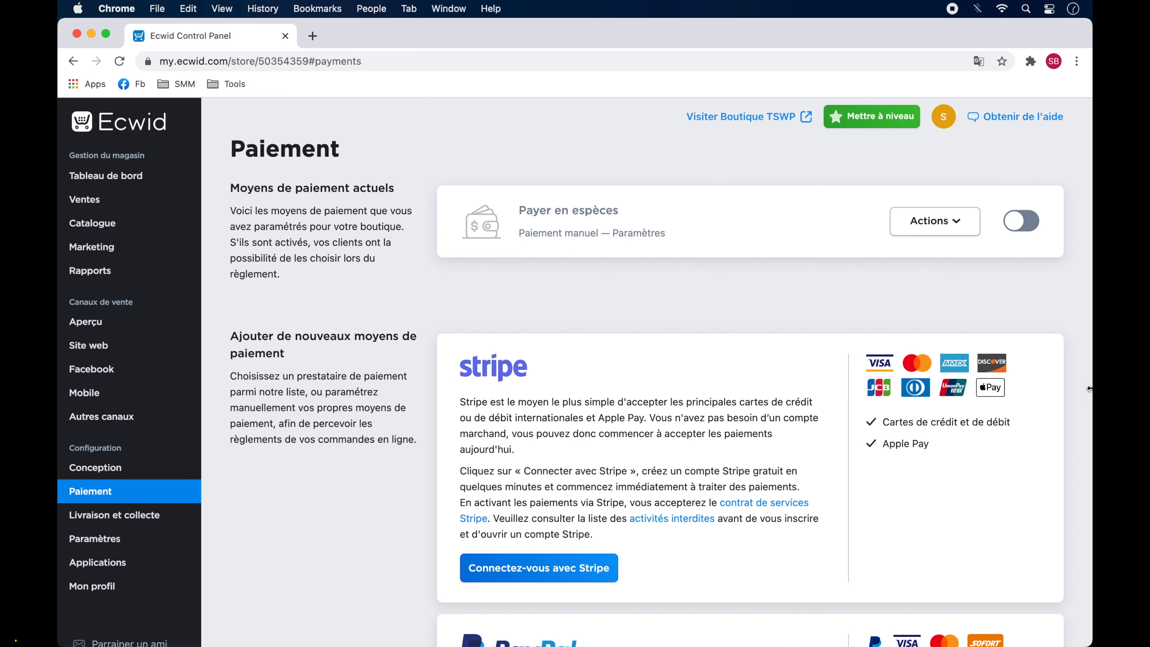
- Activate PayPal as a payment method and show the available actions for PayPal Checkout
scroll(1089, 394, down, 5)
scroll(1089, 394, down, 1)
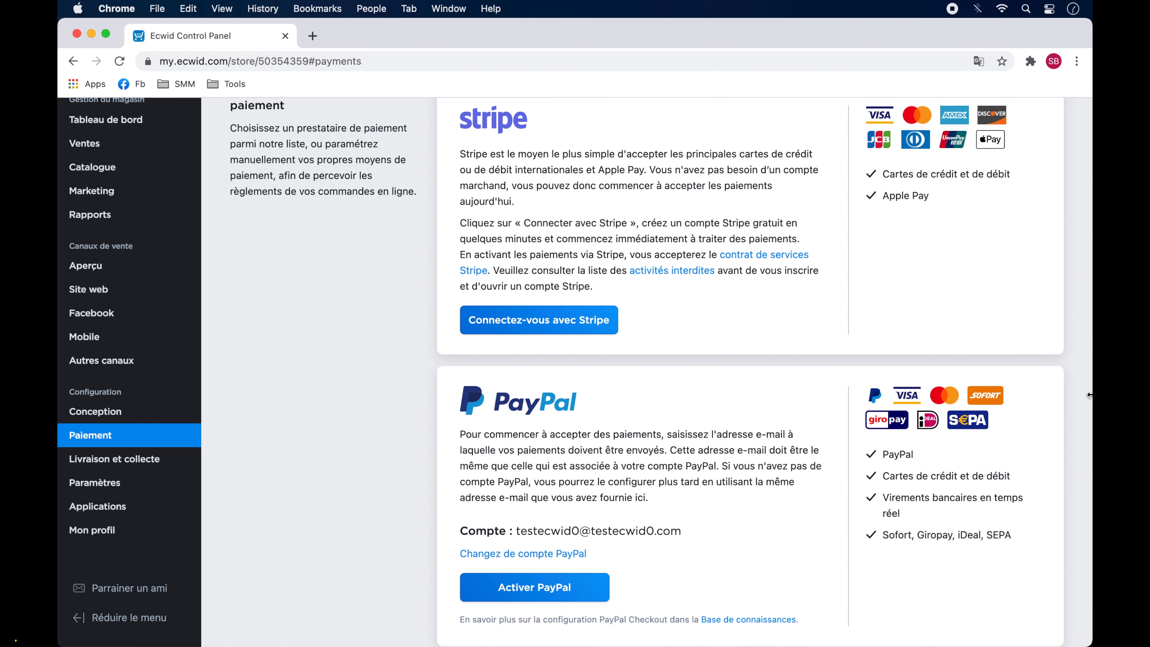
click(538, 589)
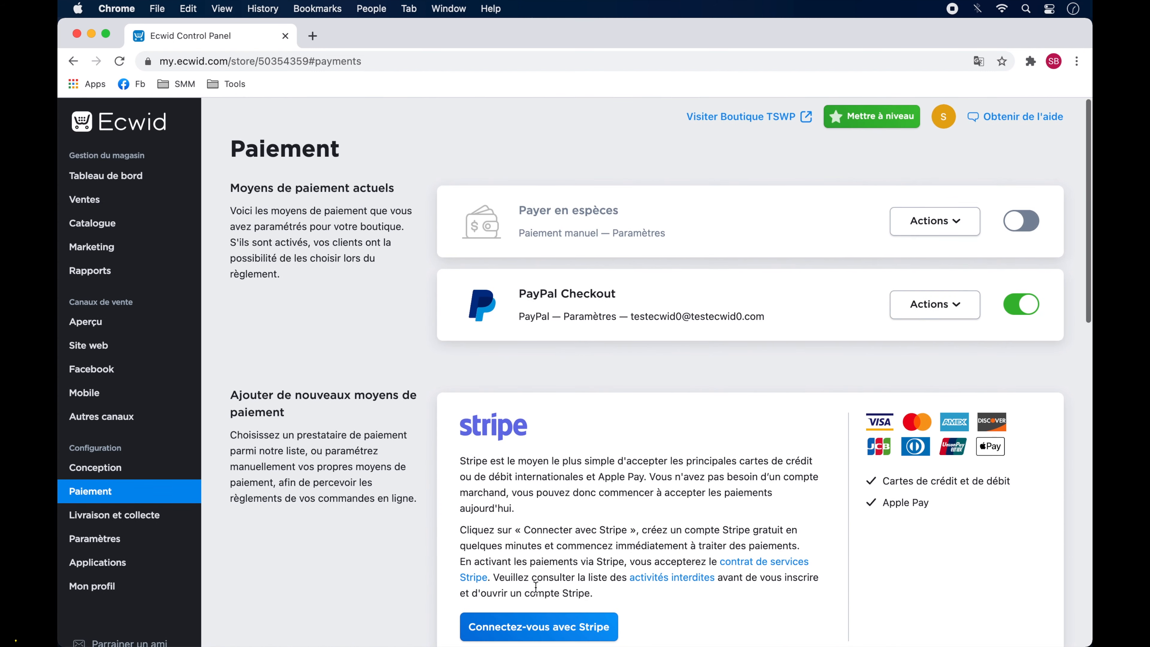
click(957, 306)
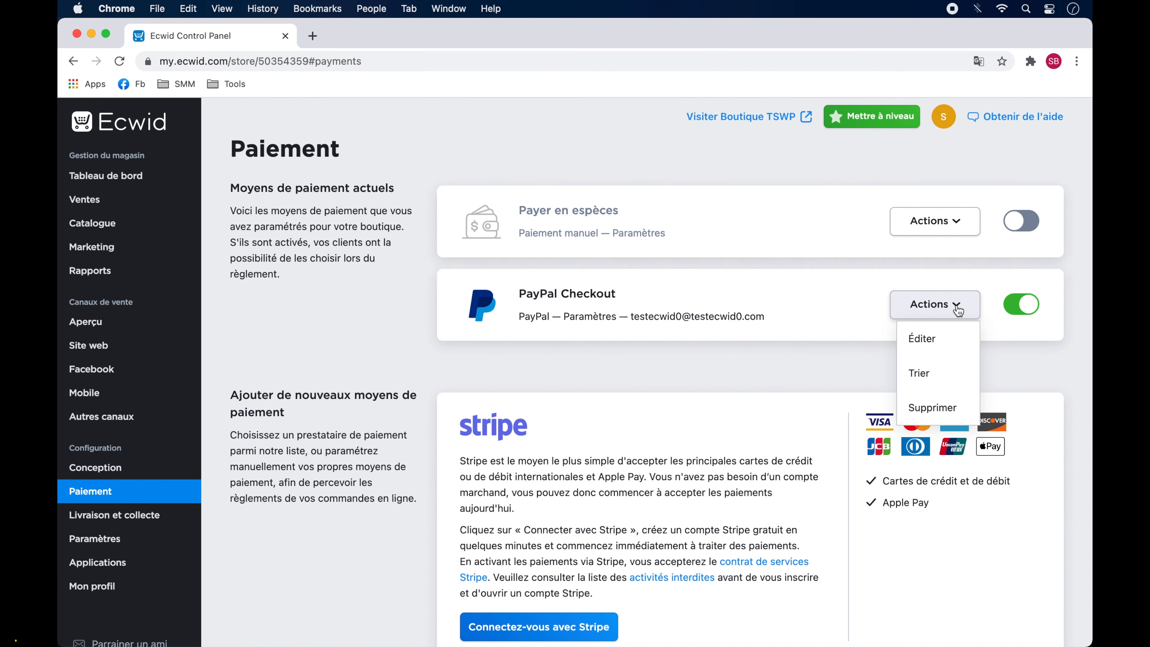
- Open the Boutique TSWP storefront, close the preview bar, browse the hat products and open the Chapeau 05 product page
click(807, 118)
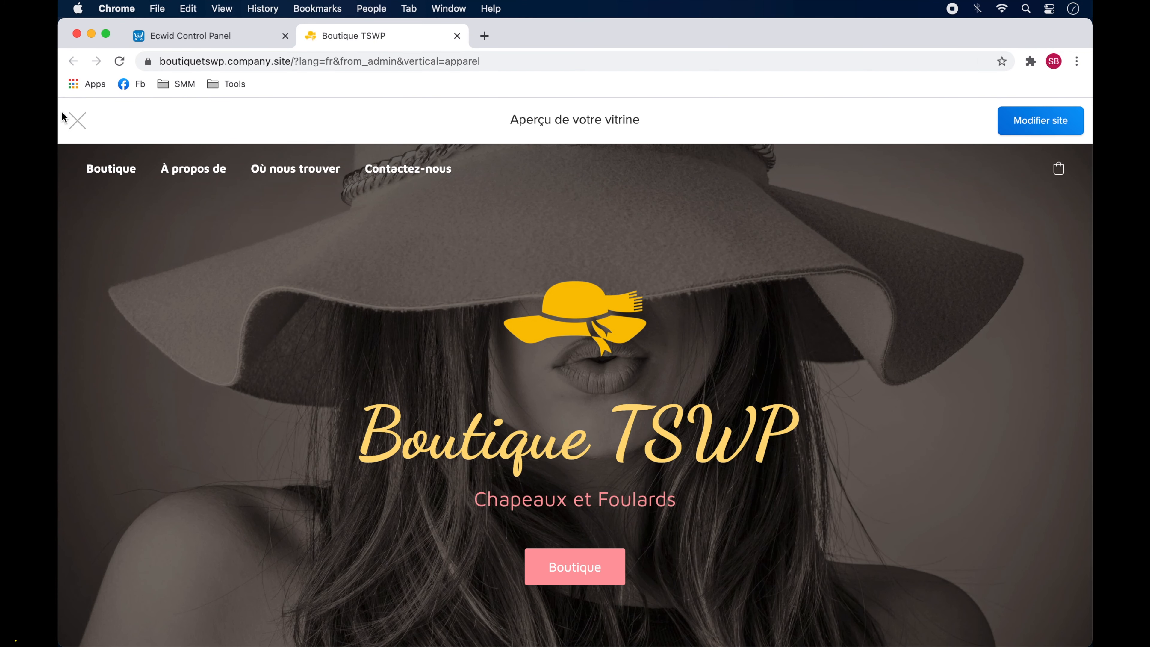
click(78, 121)
scroll(168, 284, down, 8)
scroll(168, 284, down, 7)
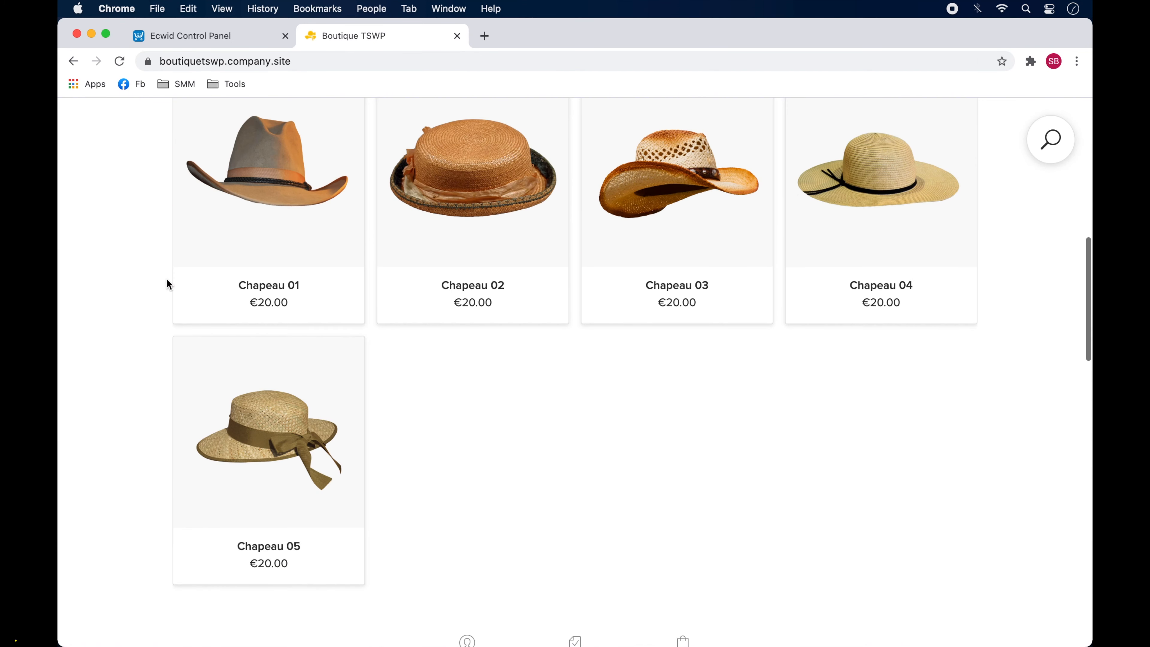
click(176, 283)
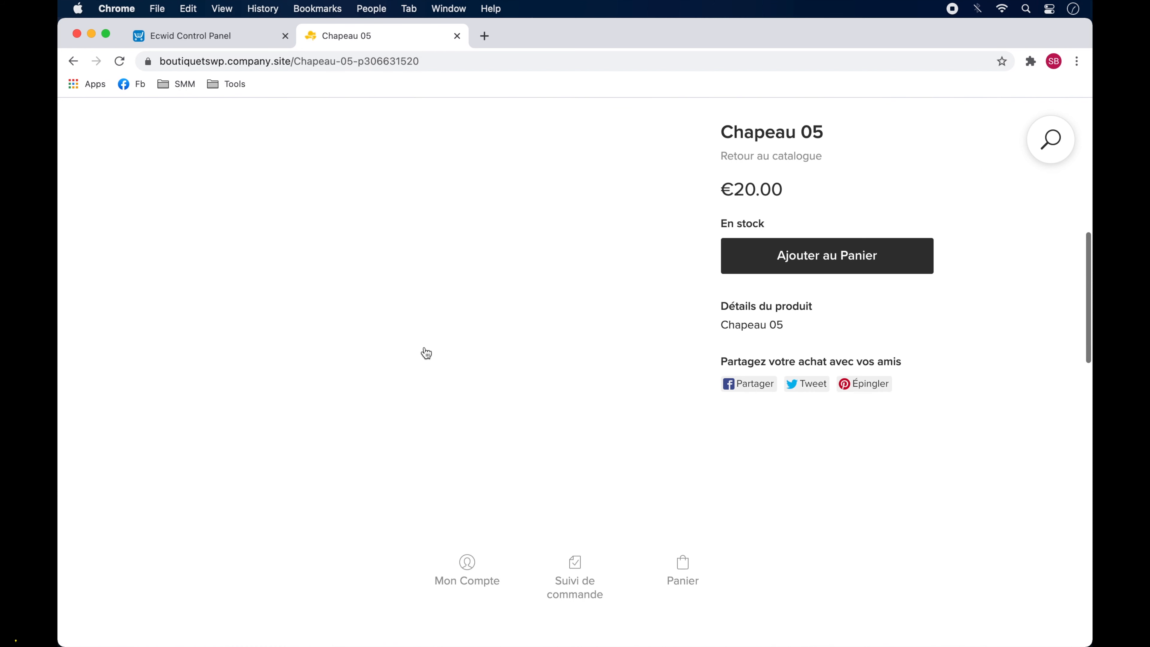
- Add Chapeau 05 to the cart, check the shipping and payment options in the cart, and close the storefront
click(834, 263)
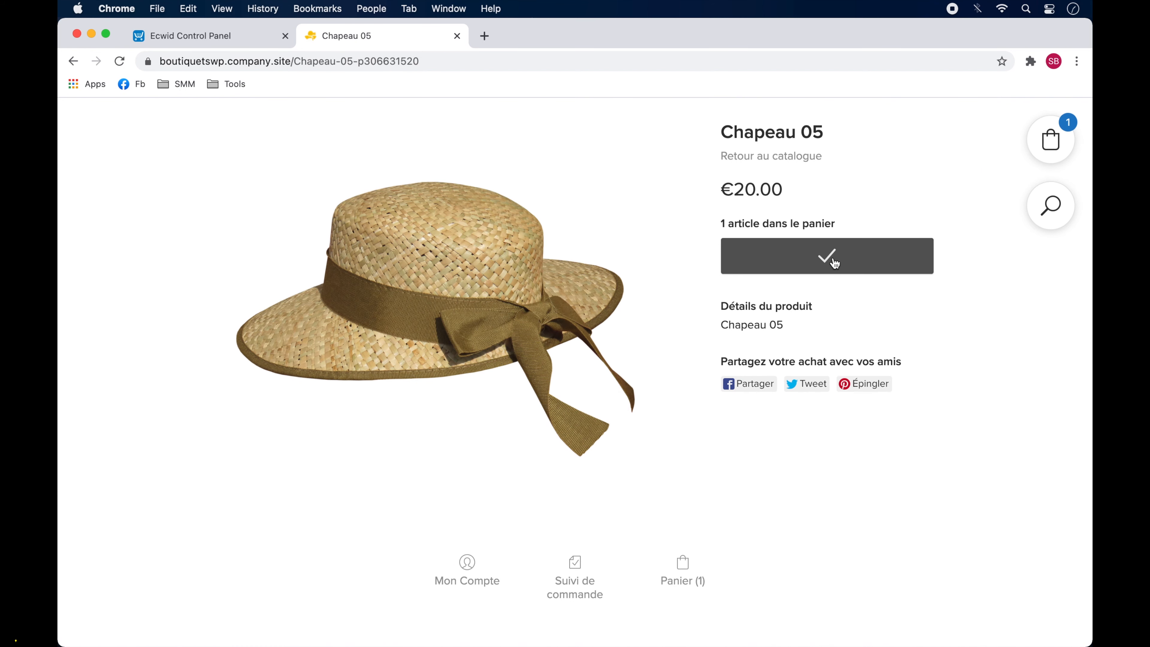
click(1052, 139)
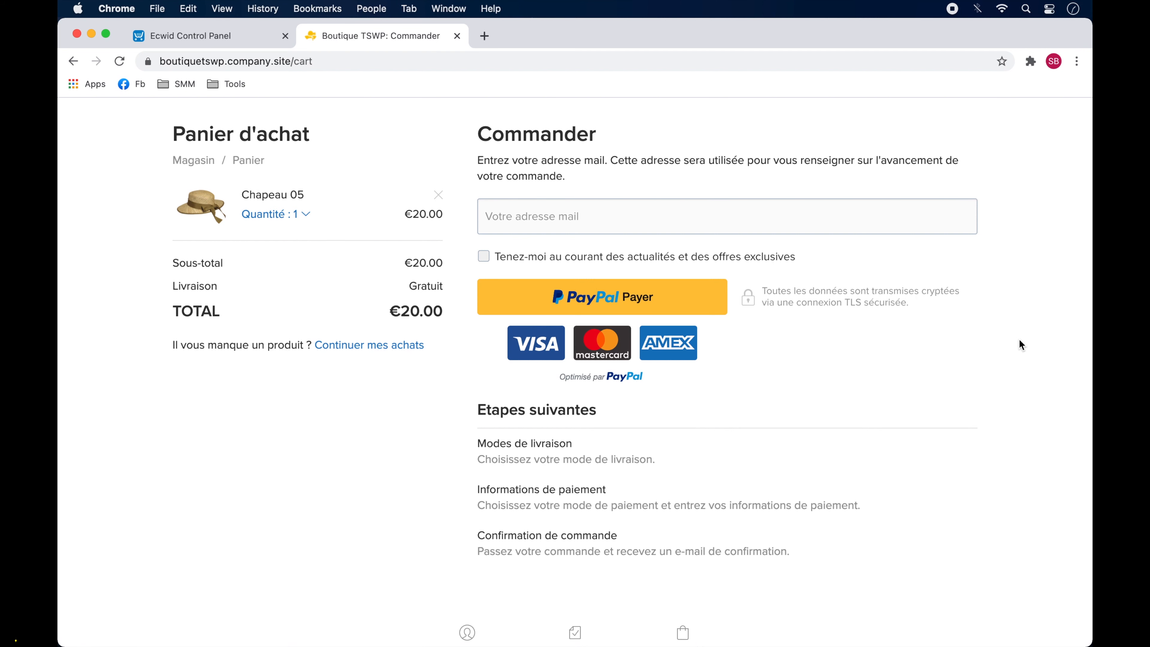
click(457, 36)
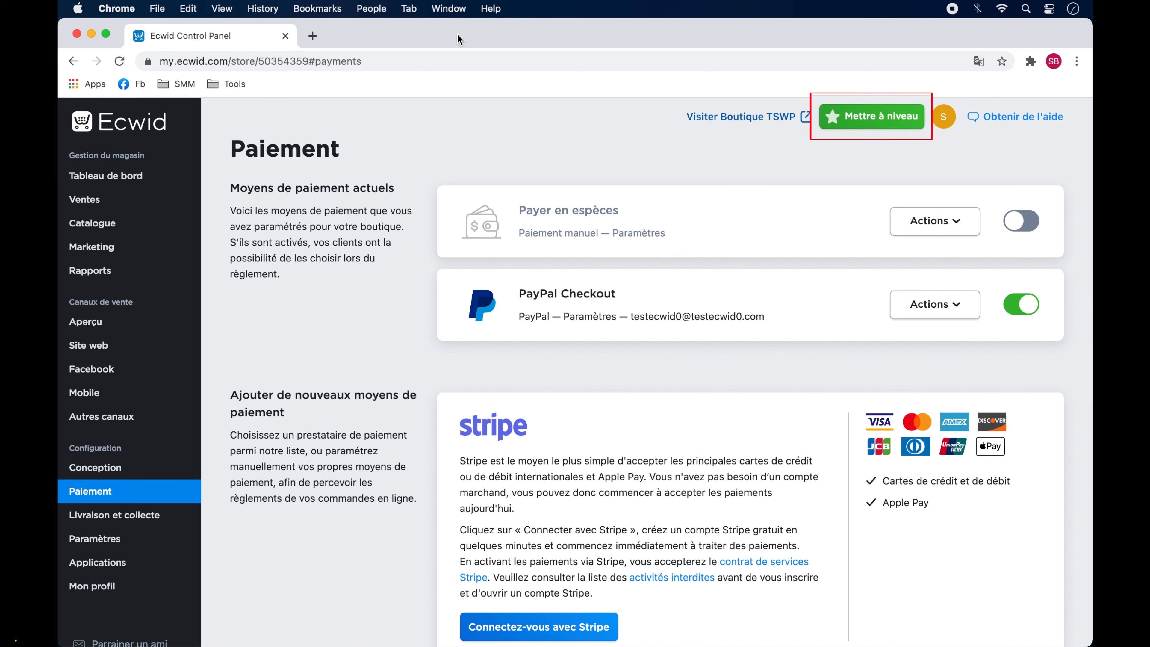
- Compare the upgrade plans, open the upgrade from Free to Venture and look through its billing and payment options
click(884, 119)
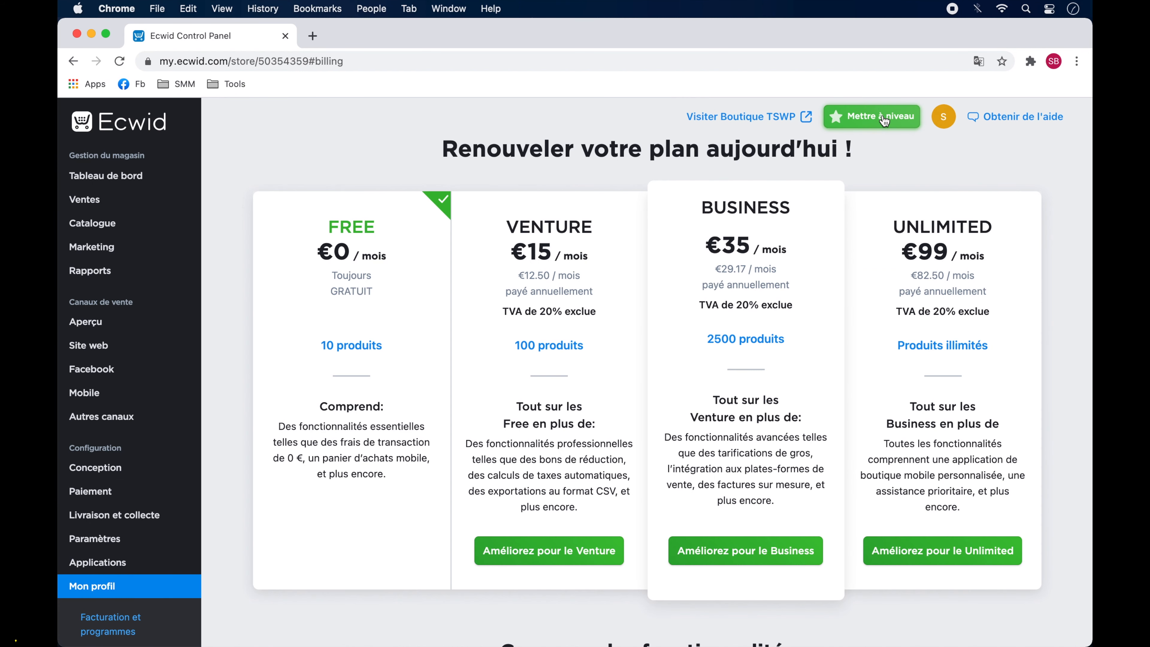
click(557, 552)
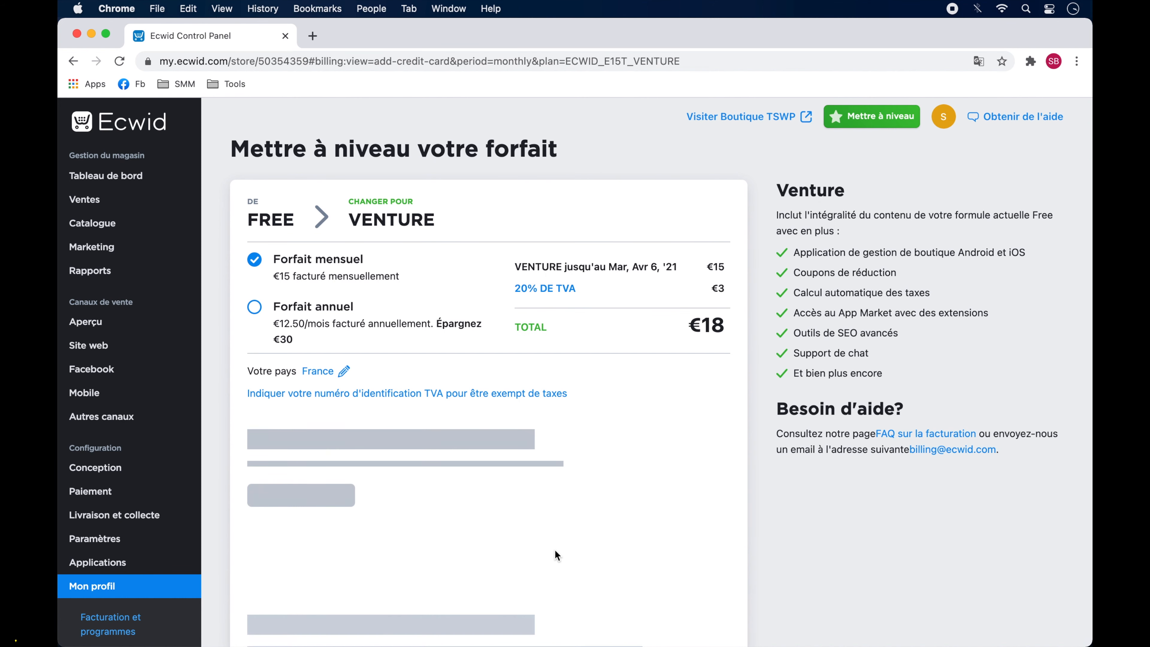
scroll(730, 535, down, 5)
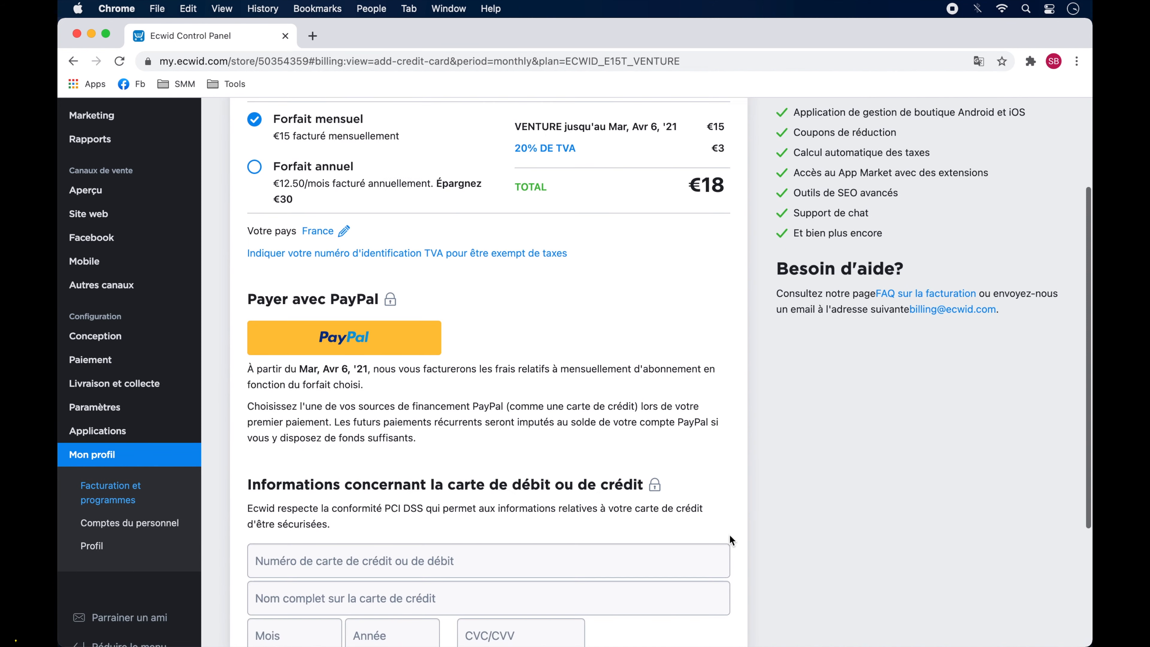